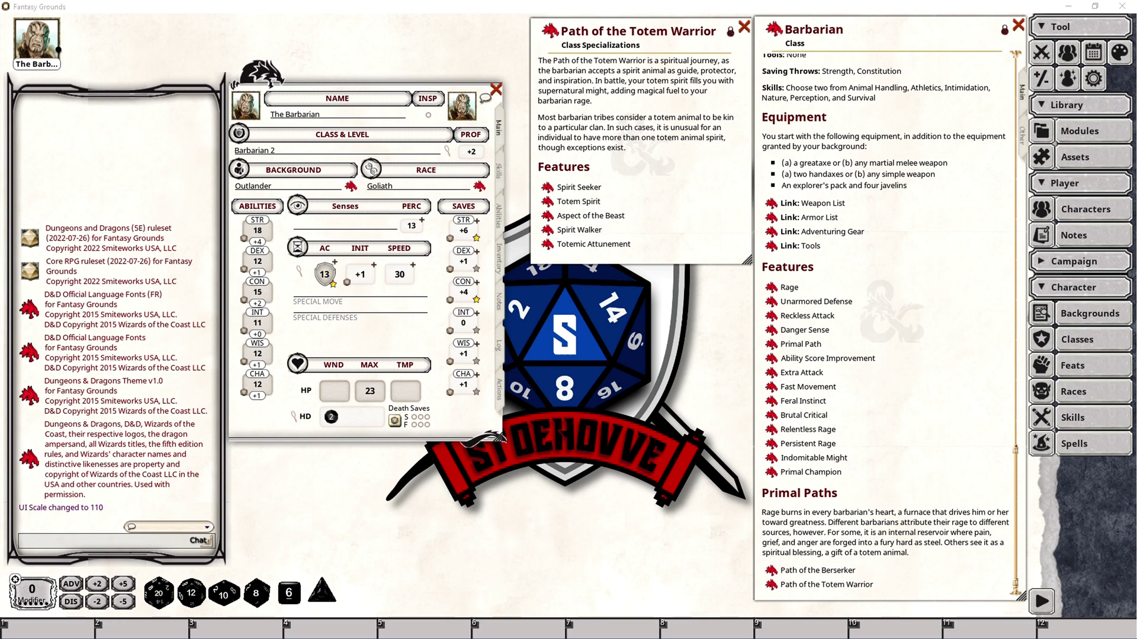
# - Level the character up to Barbarian 3 with the Path of the Totem Warrior specialization and commit the level-up
pyautogui.click(575, 327)
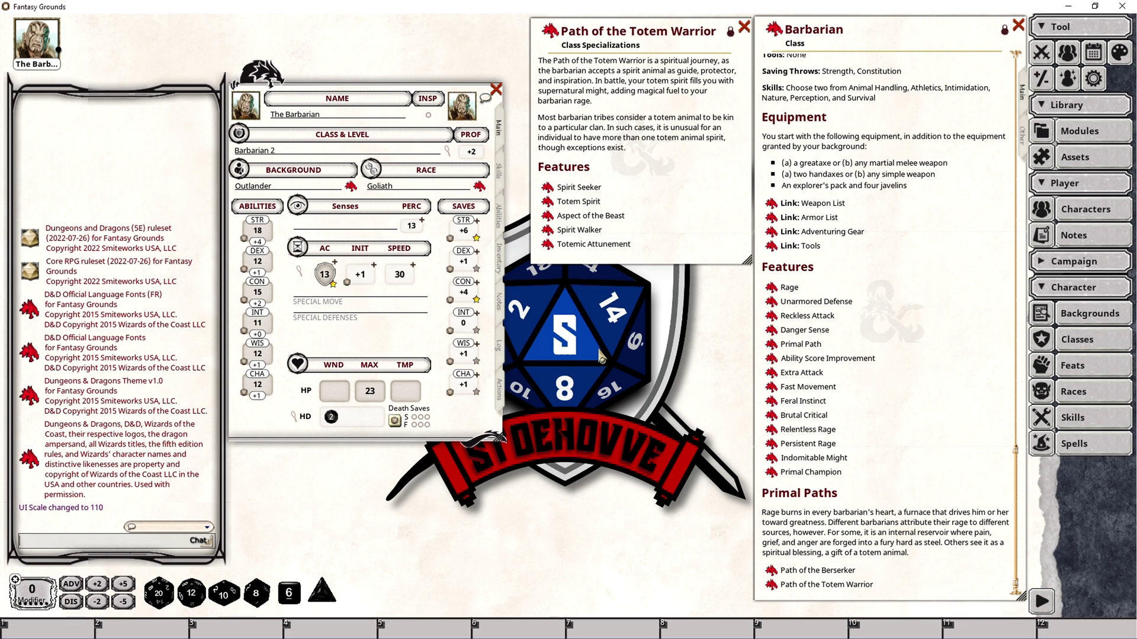
pyautogui.click(448, 153)
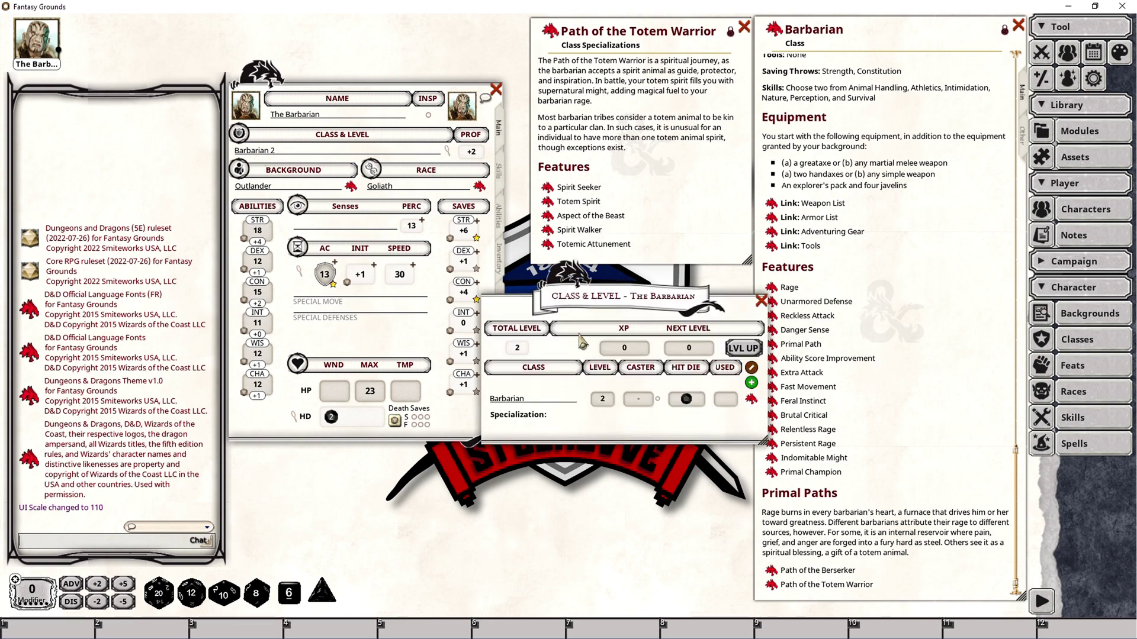
pyautogui.click(749, 351)
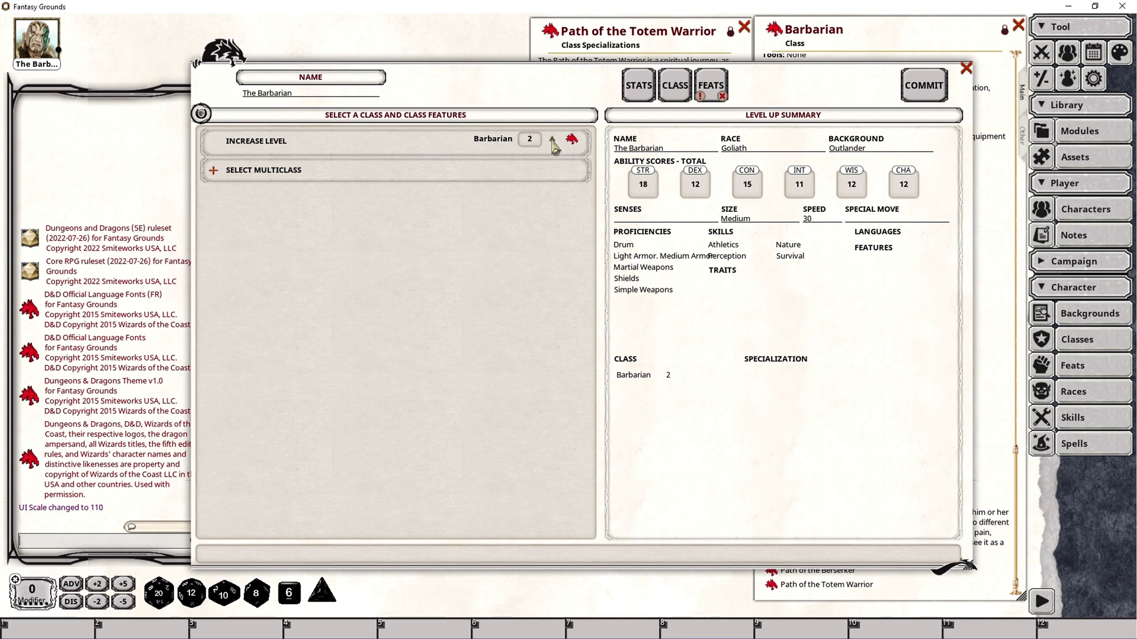
pyautogui.click(552, 142)
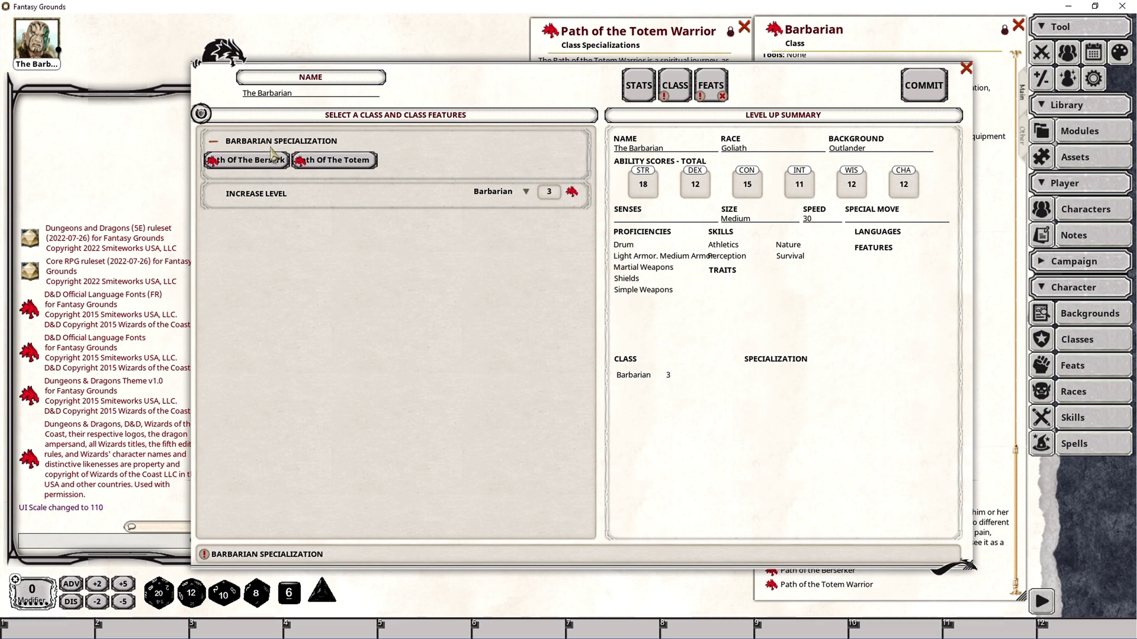
pyautogui.click(345, 169)
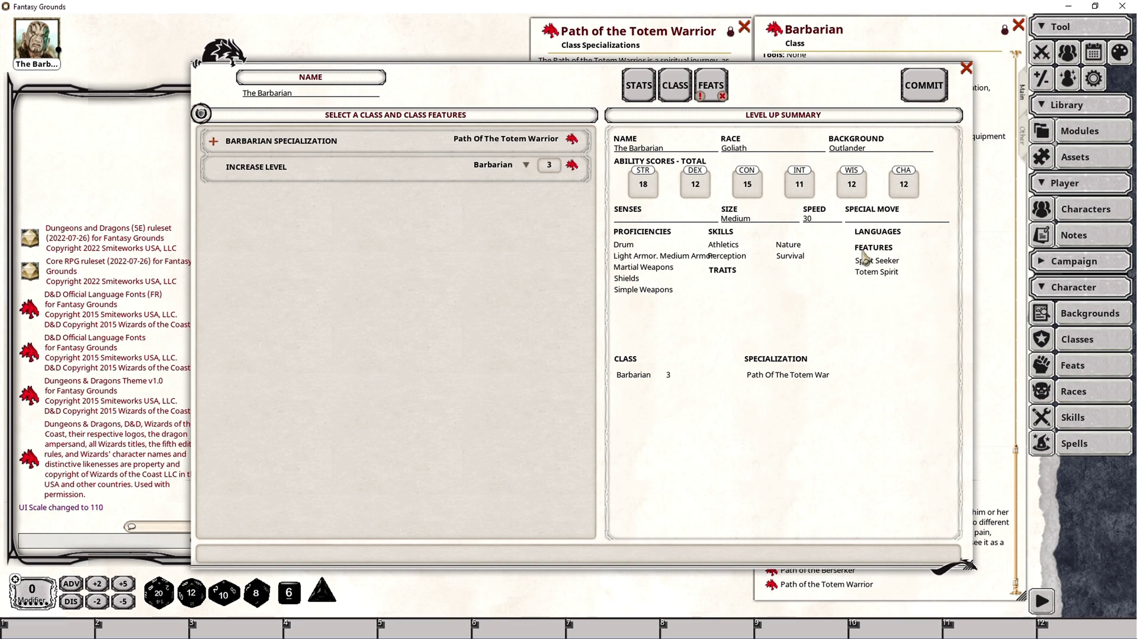
pyautogui.click(639, 86)
pyautogui.click(711, 89)
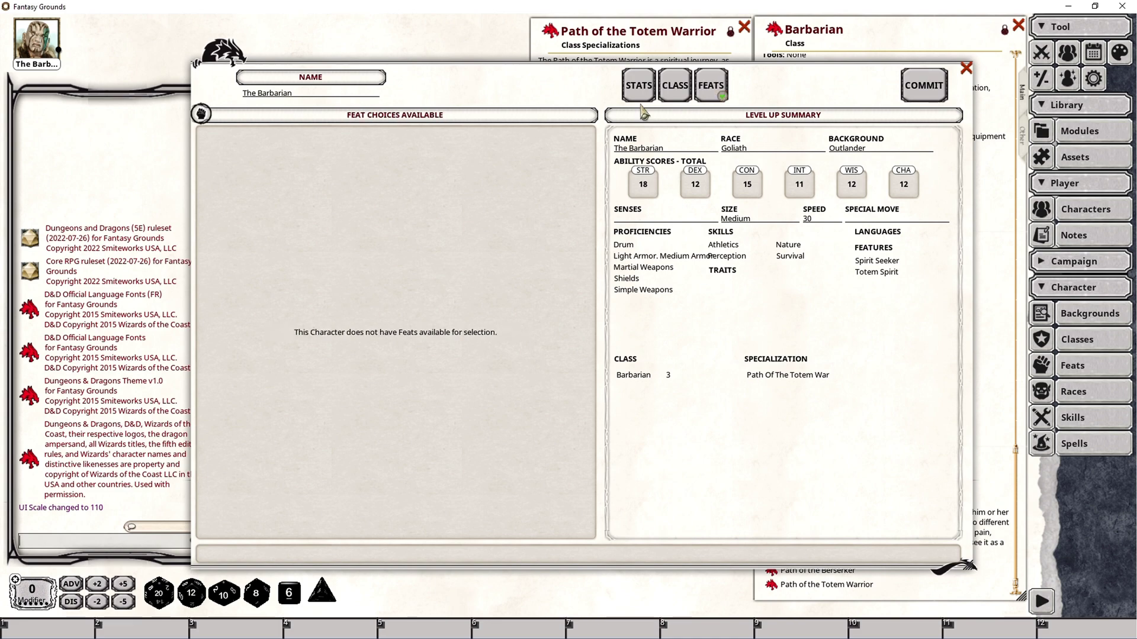
pyautogui.click(933, 100)
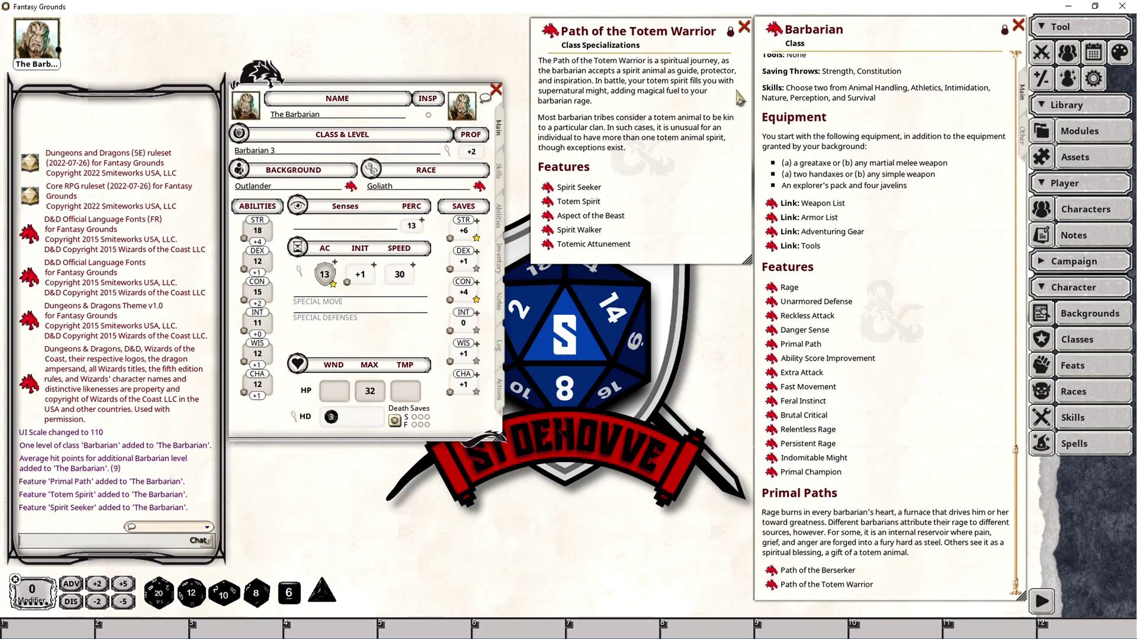
# - Rename the character "The Barbarian (Path of the Totem Warrior - 2022)"
pyautogui.write('(')
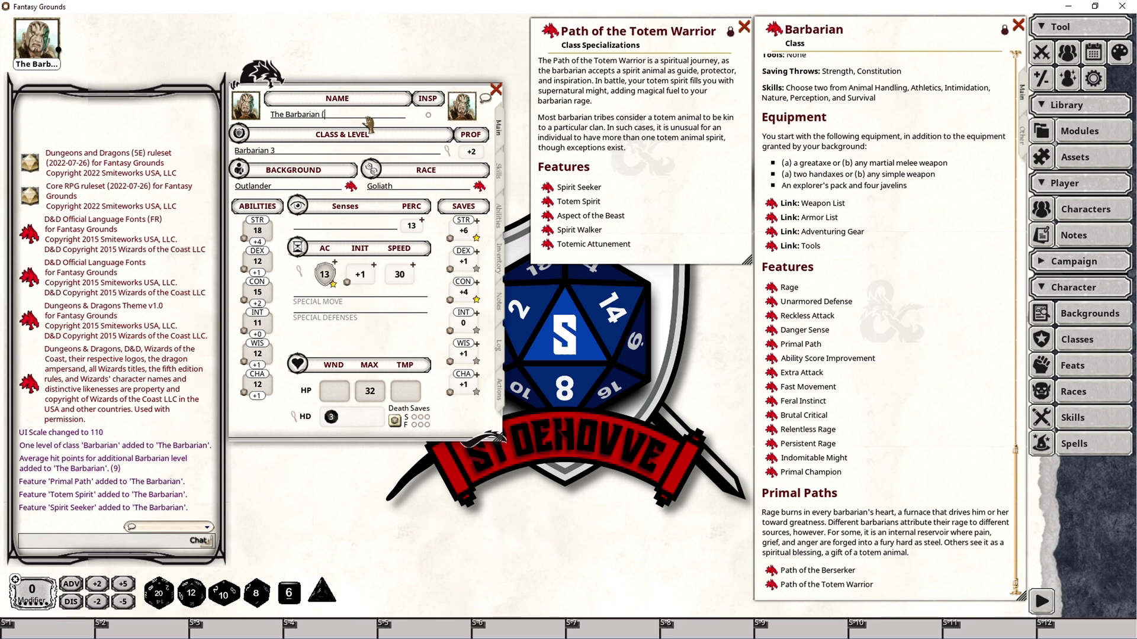
pyautogui.write('Path of the')
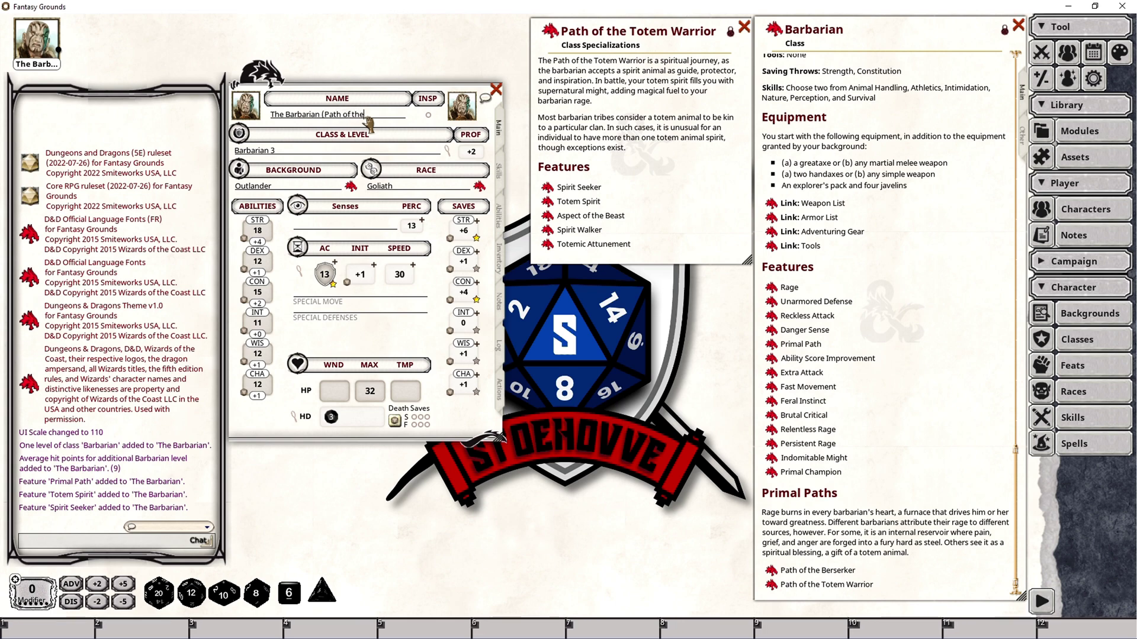
pyautogui.write(' Totem Warrior - 2022)')
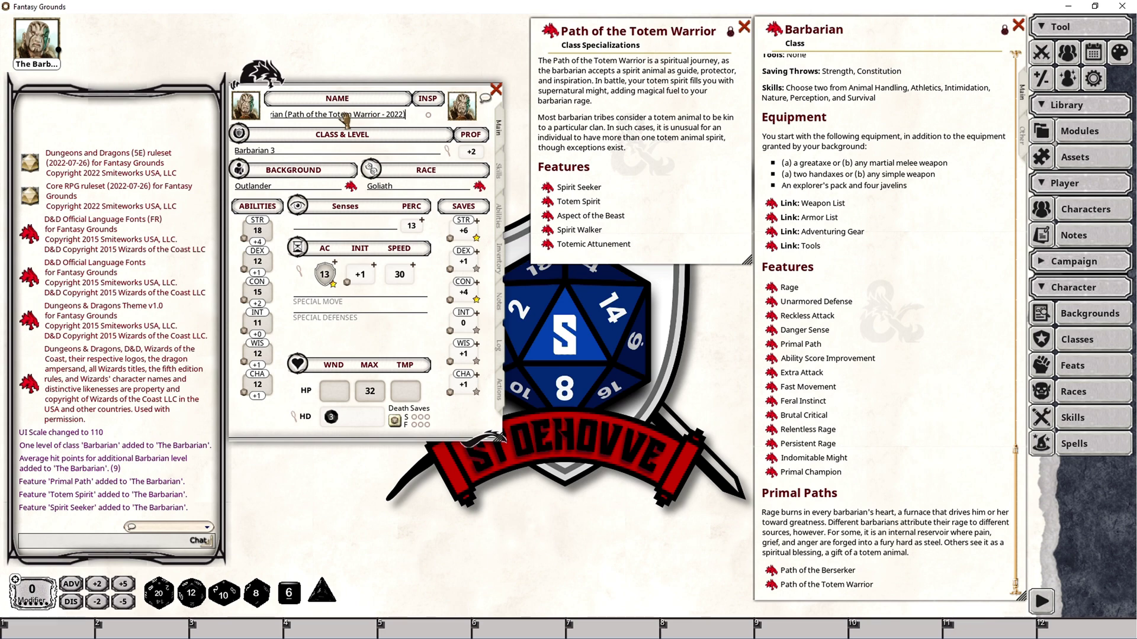
# - Open the Spirit Seeker feature, search the spells for "beast" and add Beast Sense to the character's actions
pyautogui.click(547, 187)
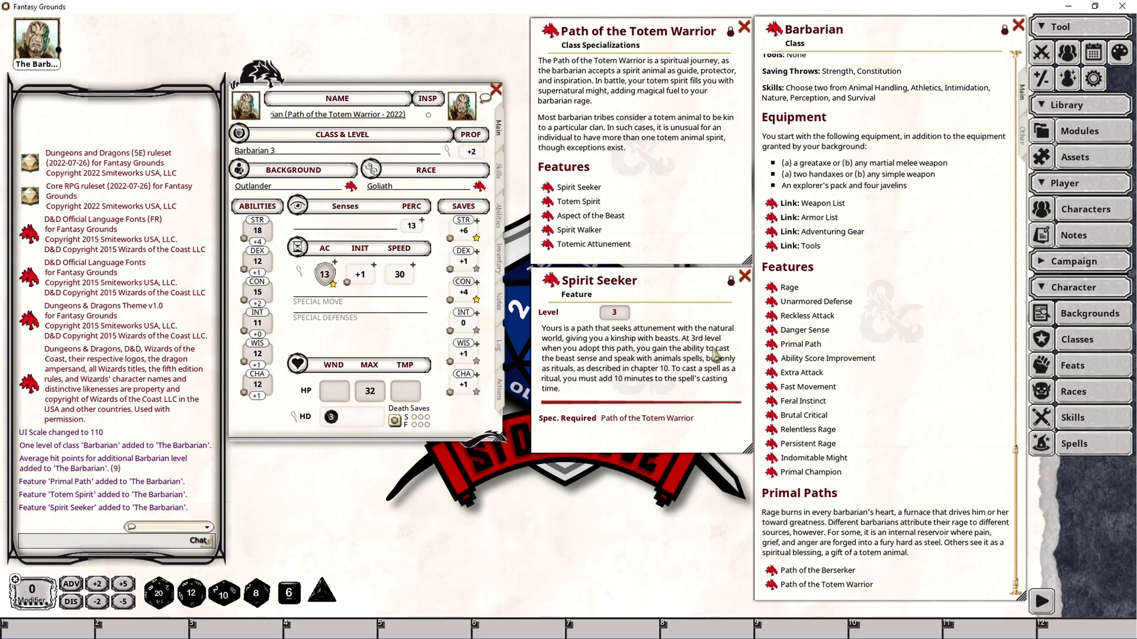
pyautogui.click(1098, 450)
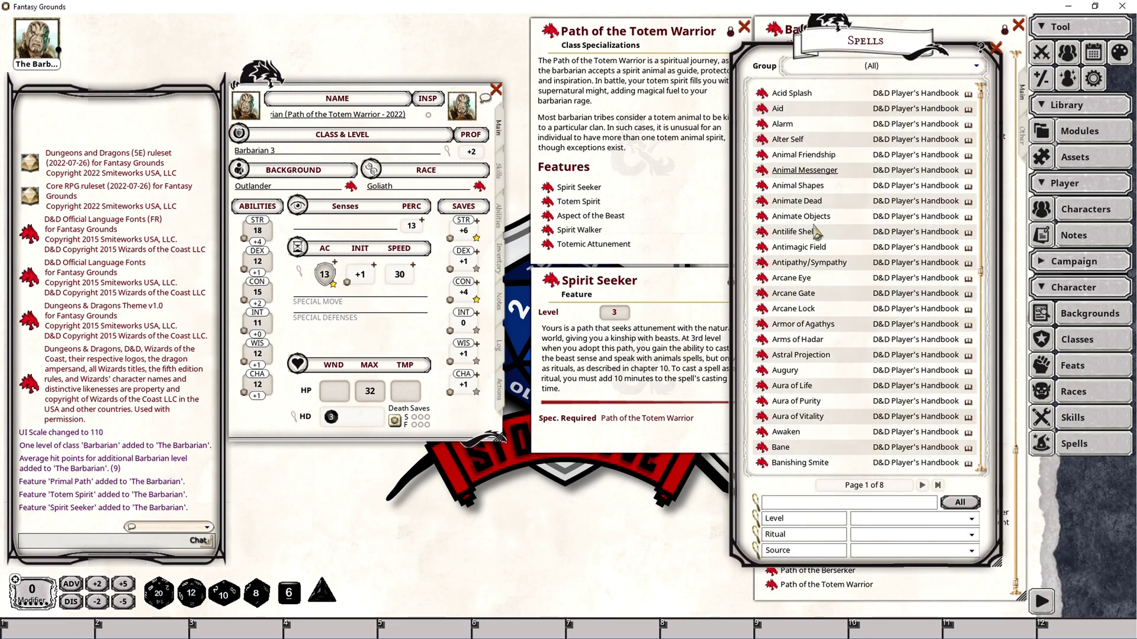
pyautogui.click(782, 502)
pyautogui.write('beast')
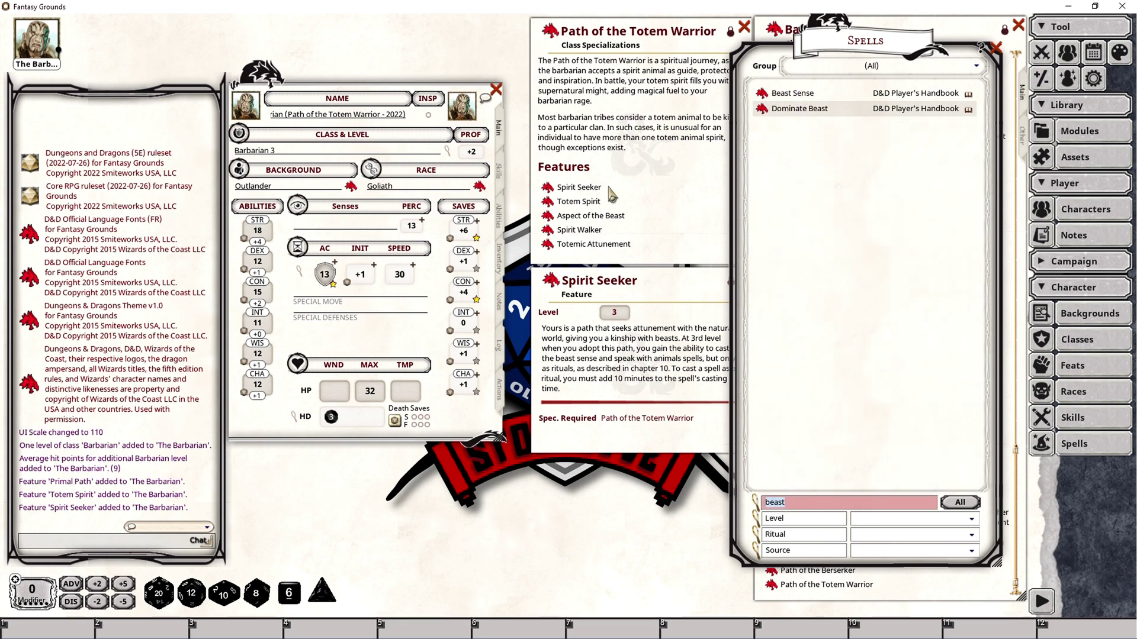
pyautogui.click(500, 390)
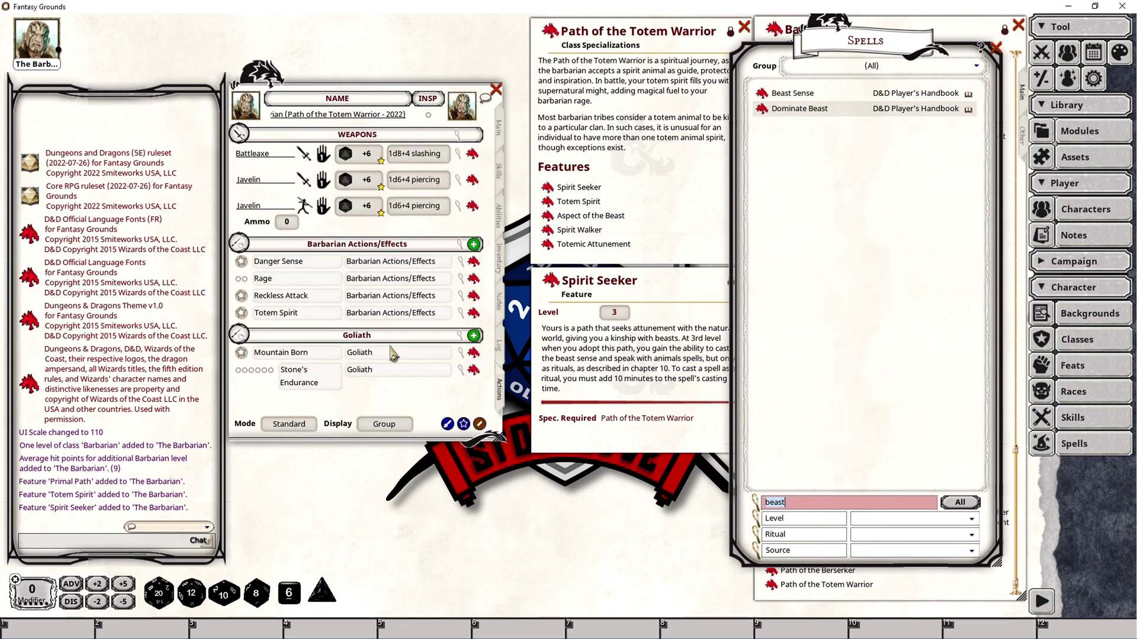
pyautogui.click(239, 243)
pyautogui.click(240, 267)
pyautogui.moveTo(763, 95); pyautogui.dragTo(373, 372)
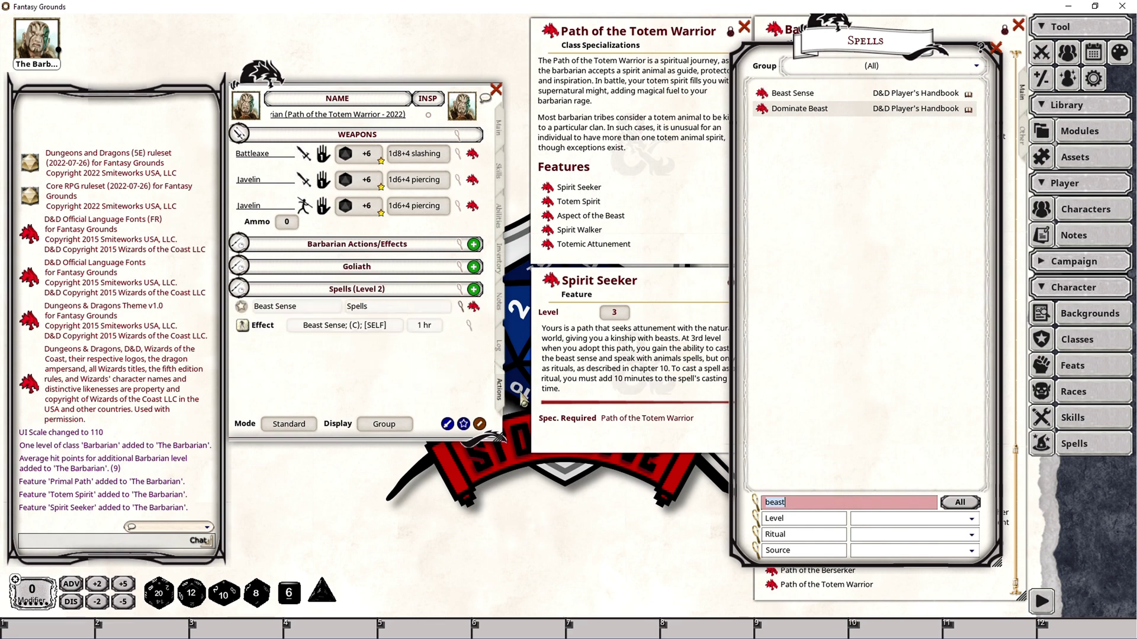
# - Search the spells for "speak" and add Speak with Animals to the character's actions
pyautogui.click(806, 505)
pyautogui.press('BackSpace')
pyautogui.press('BackSpace')
pyautogui.press('BackSpace')
pyautogui.press('BackSpace')
pyautogui.press('BackSpace')
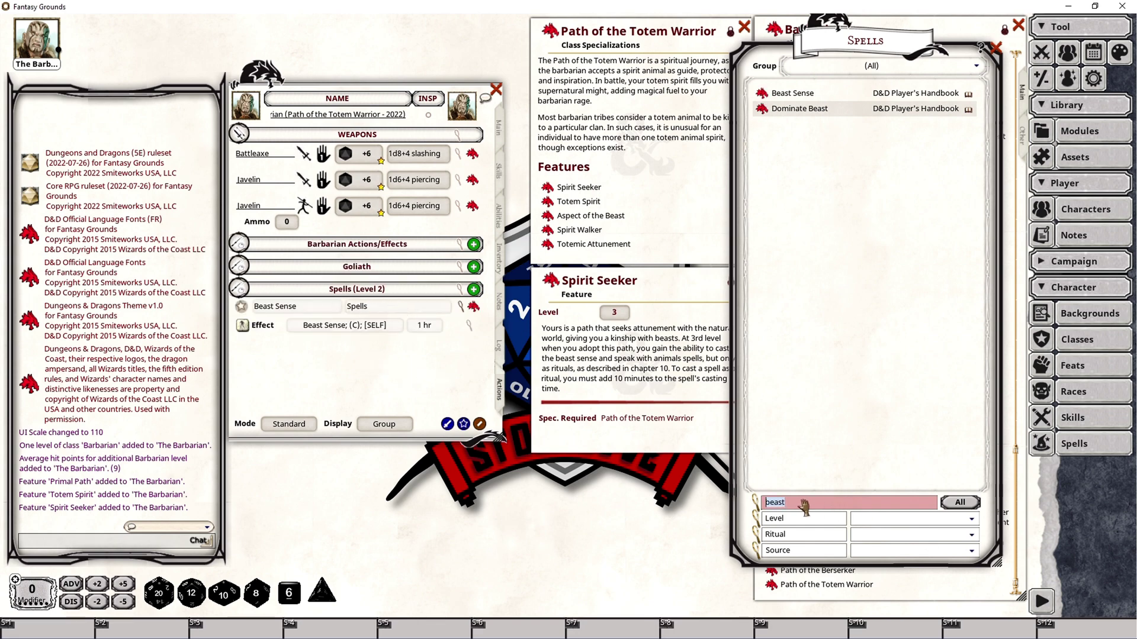
pyautogui.write('speak')
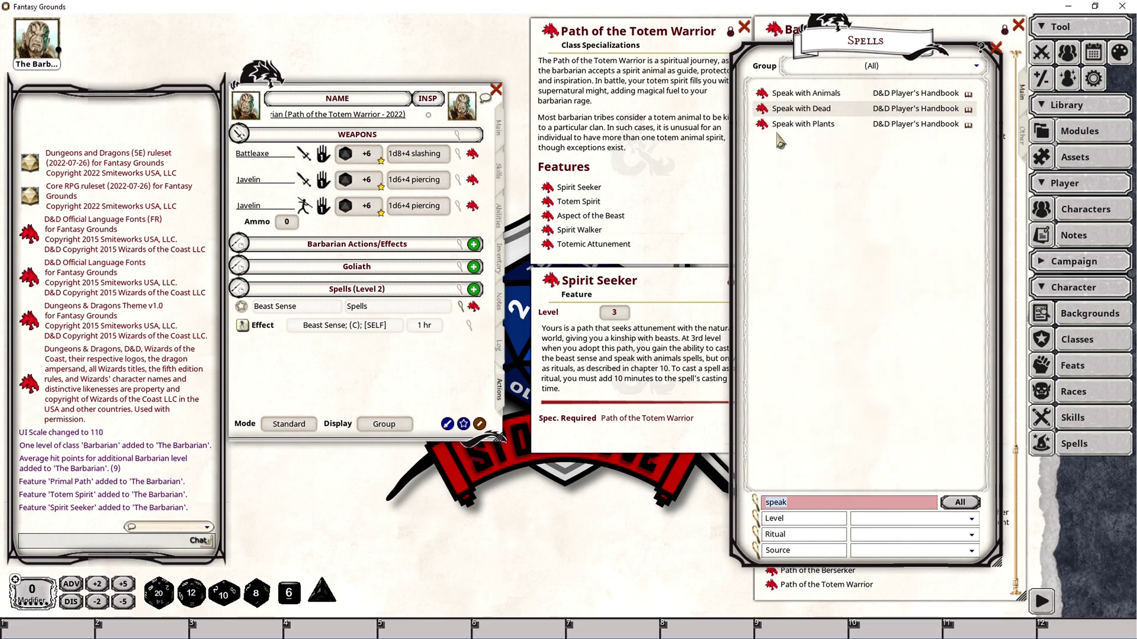
pyautogui.moveTo(762, 94); pyautogui.dragTo(330, 357)
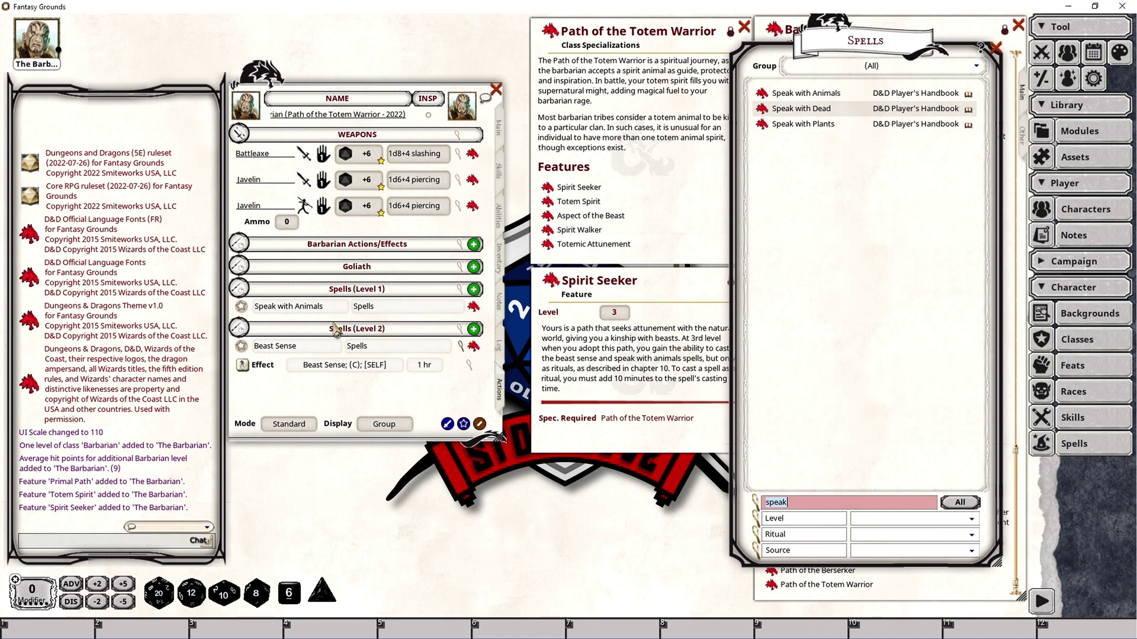
# - Check the ritual setting in the character's Speak with Animals spell record, then close the record and the spell list
pyautogui.click(476, 313)
pyautogui.click(655, 229)
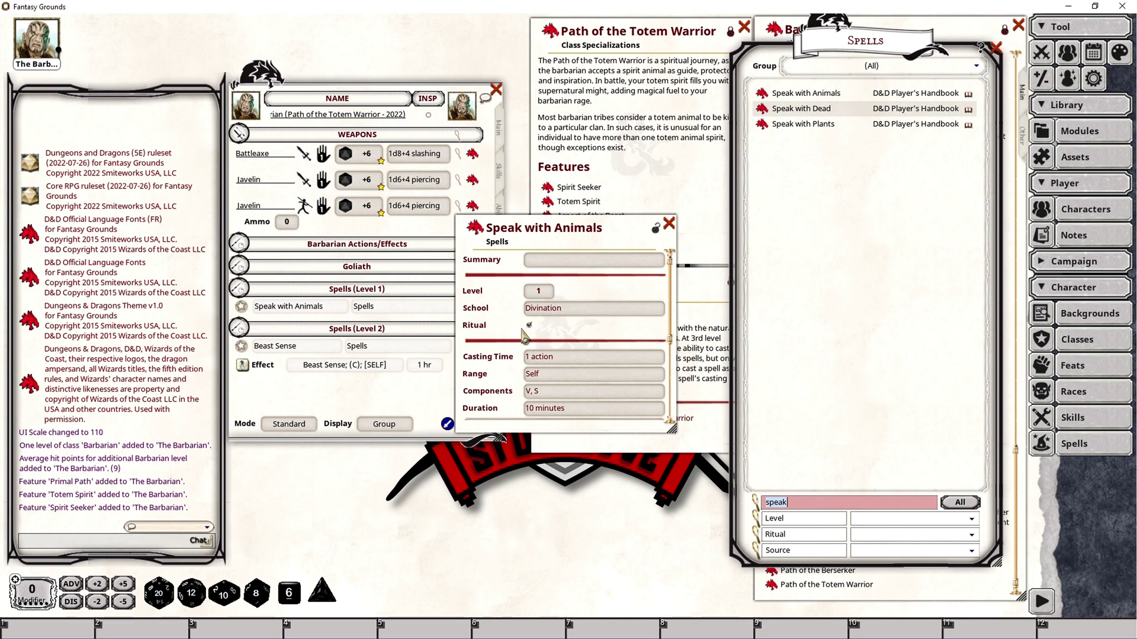
pyautogui.click(655, 229)
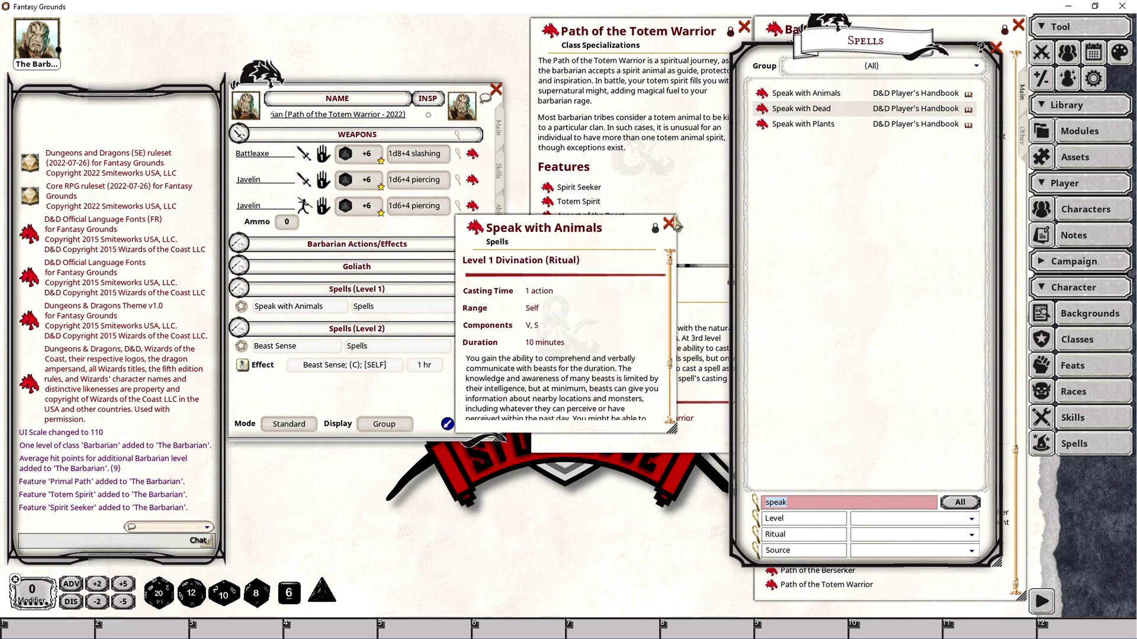
pyautogui.click(669, 223)
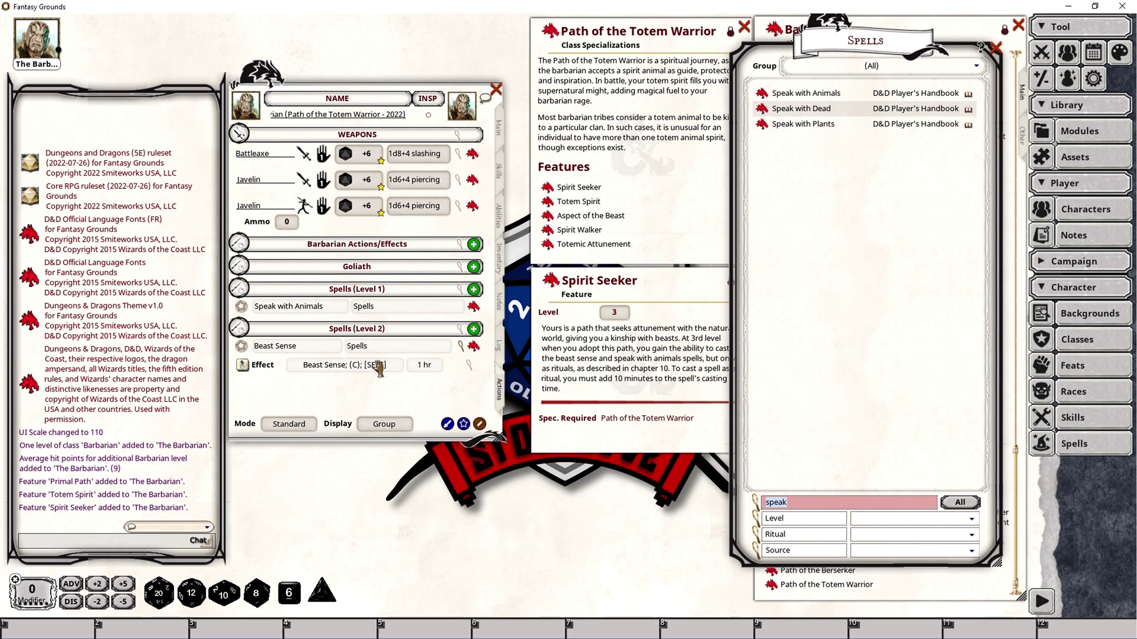
pyautogui.press('Escape')
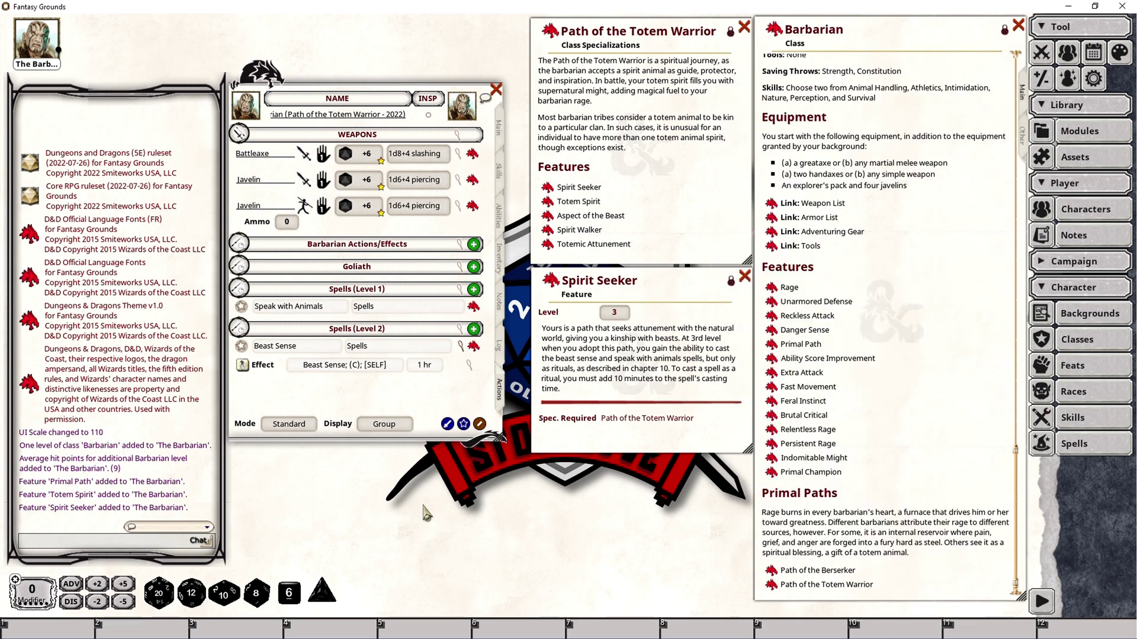
# - Post the Beast Sense spell to the chat and open its spell record
pyautogui.click(242, 349)
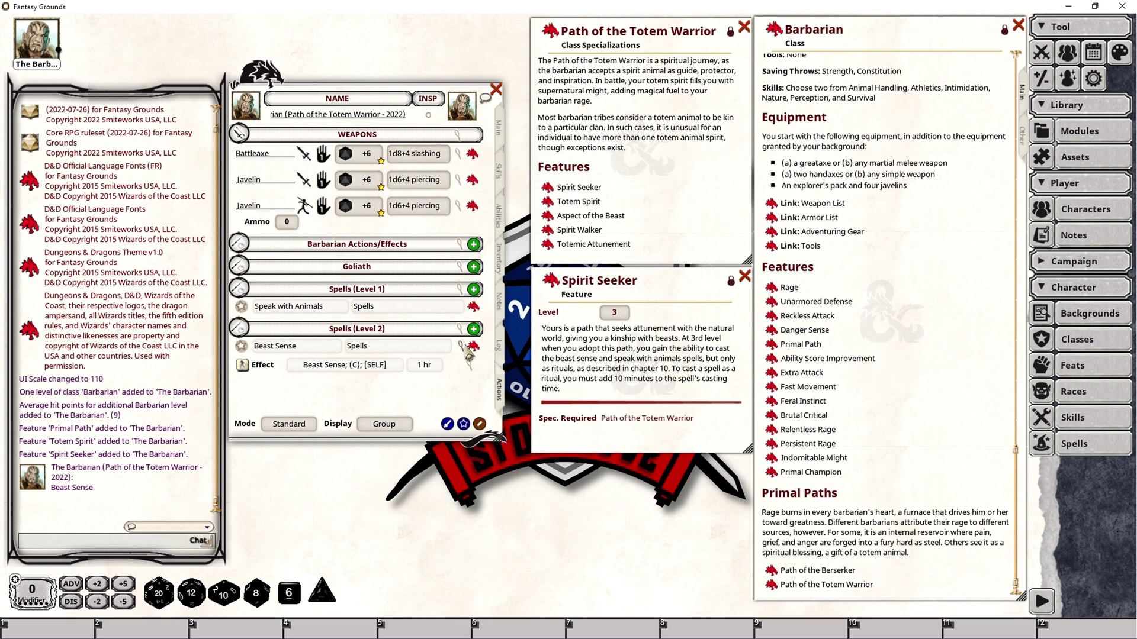
pyautogui.click(472, 346)
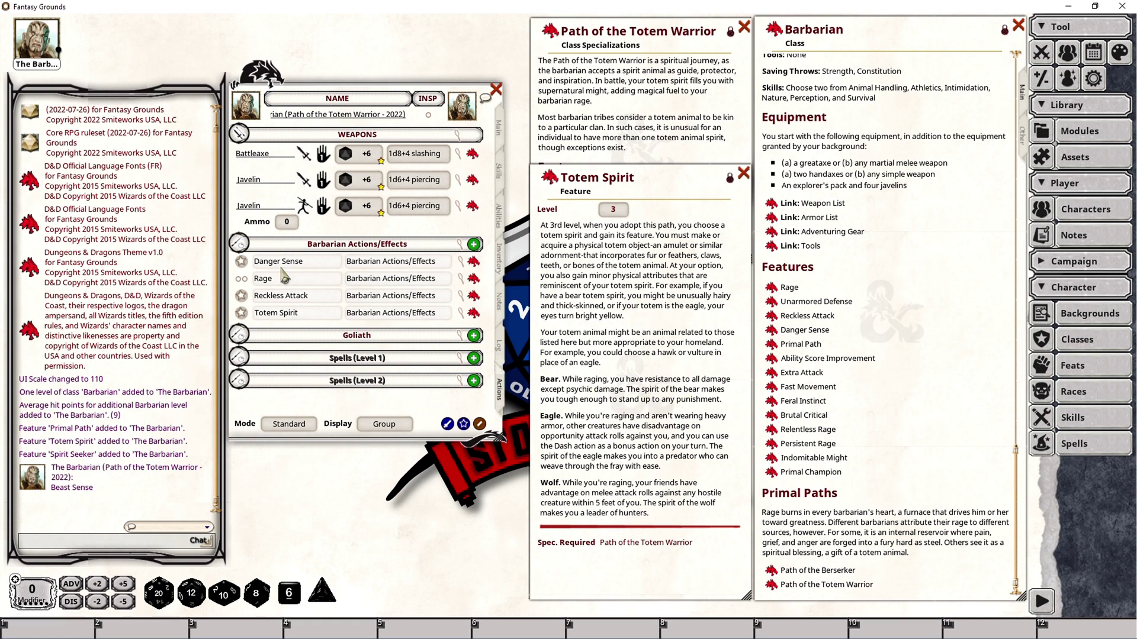
# - Add the Totem Spirit feature to the character's actions and set its group to "Path of the Totem Warrior Actions/Effects"
pyautogui.click(239, 244)
pyautogui.moveTo(550, 204); pyautogui.dragTo(355, 374)
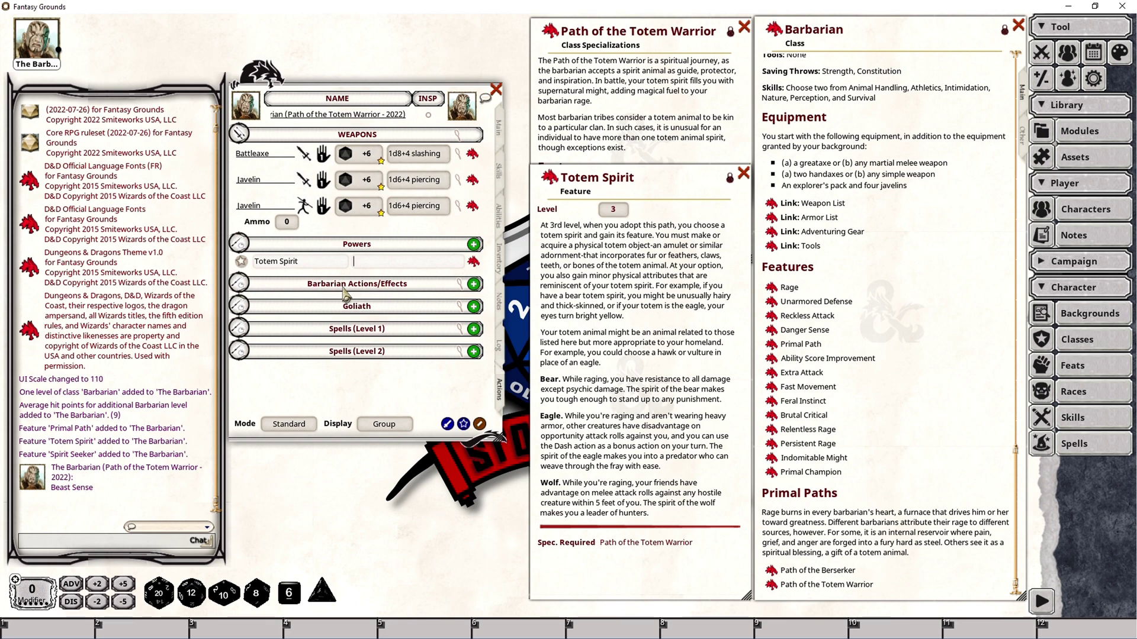
pyautogui.click(389, 266)
pyautogui.write('Path of the T')
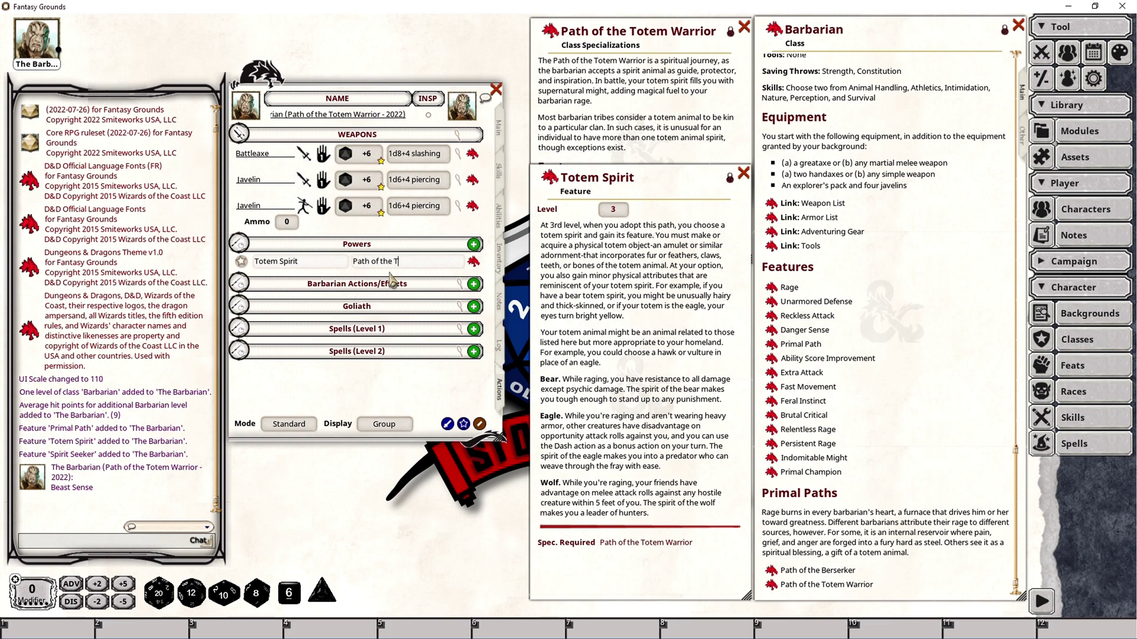
pyautogui.write('otem Warrior')
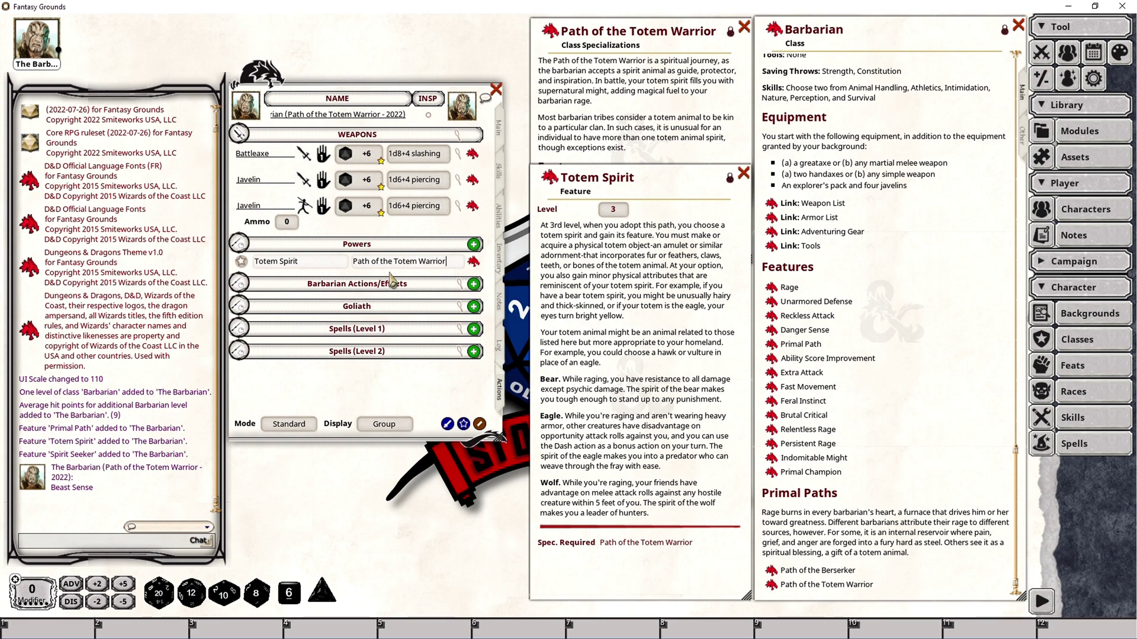
pyautogui.write(' Actions/Effects')
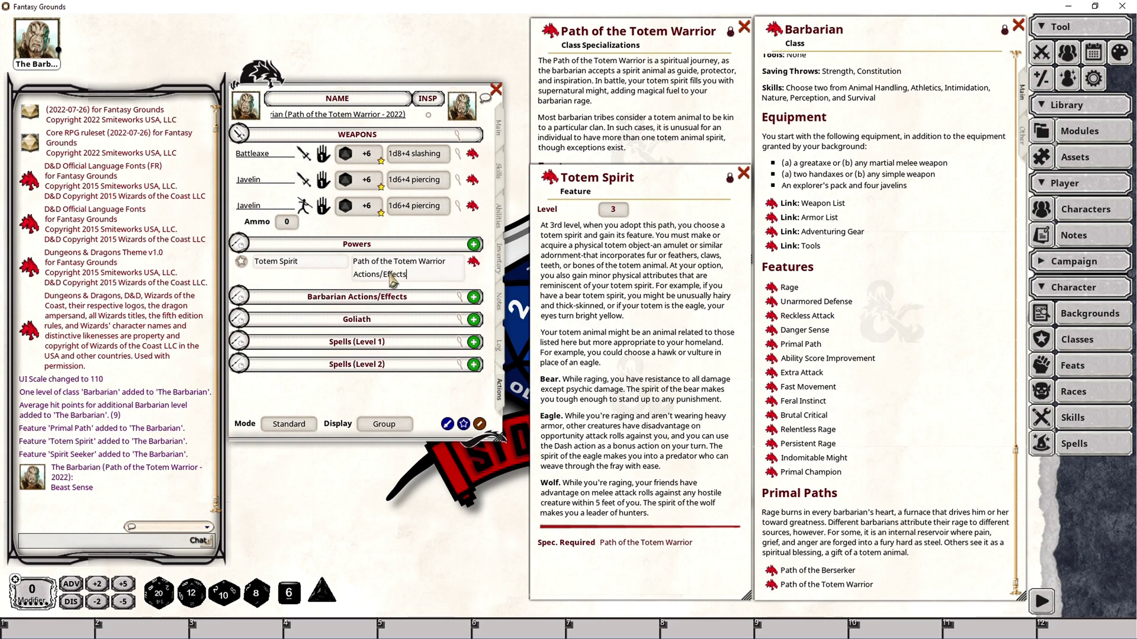
pyautogui.press('Tab')
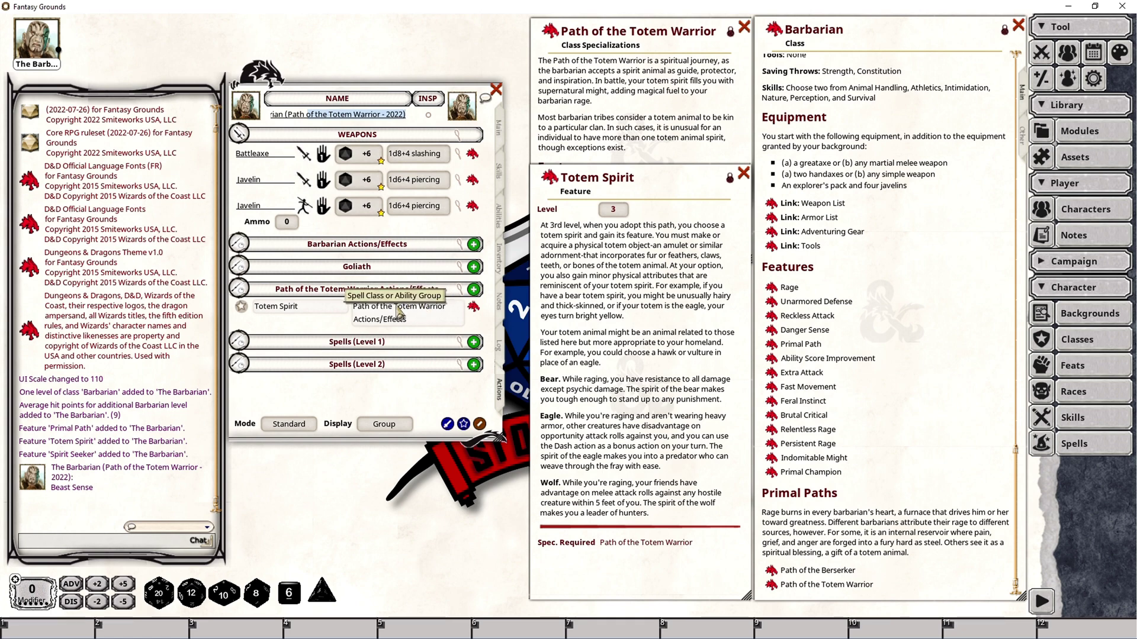
# - Add an effect action to Totem Spirit with the description "Totem Spirit (Bear); IF: CUSTOM(Rage); RESIST: all,!psychic"
pyautogui.hotkey('alt', 'Tab')
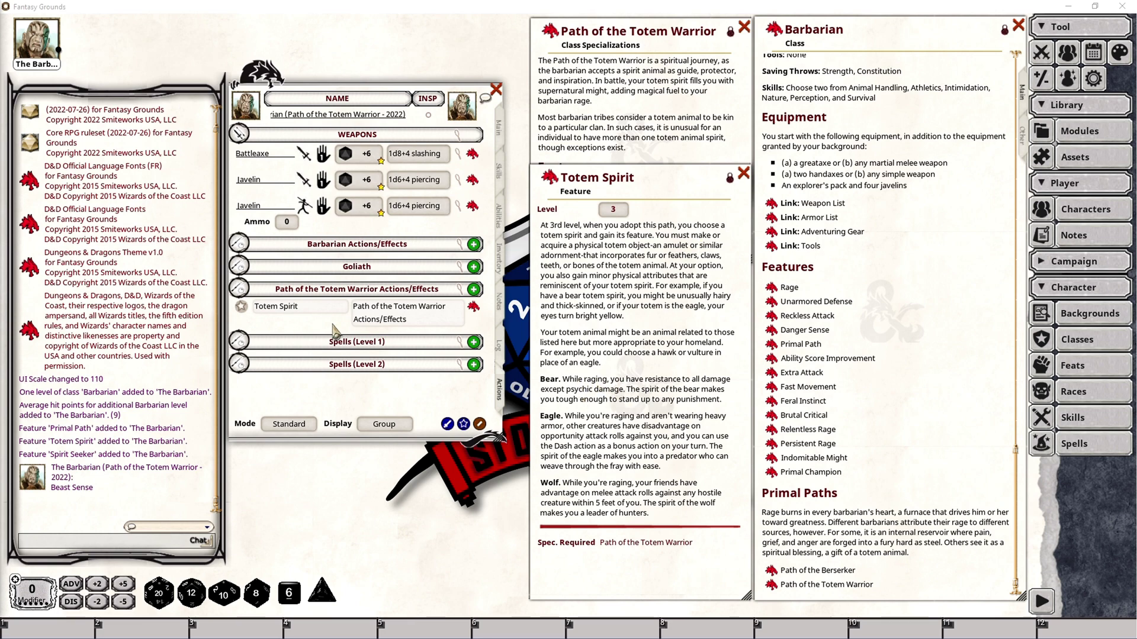
pyautogui.rightClick(437, 320)
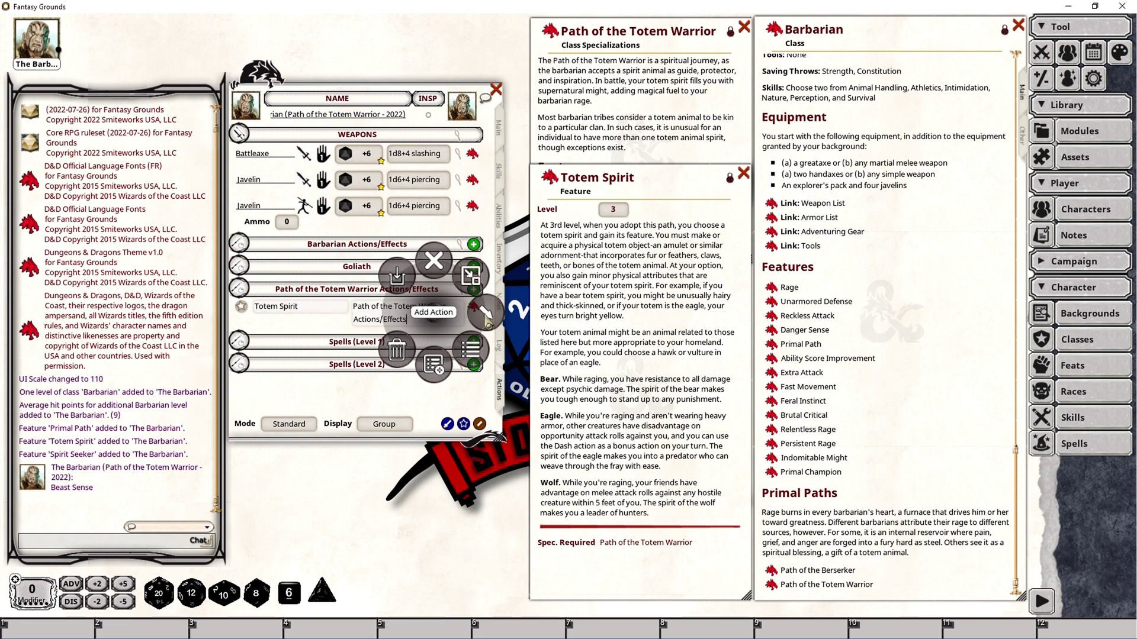
pyautogui.click(485, 314)
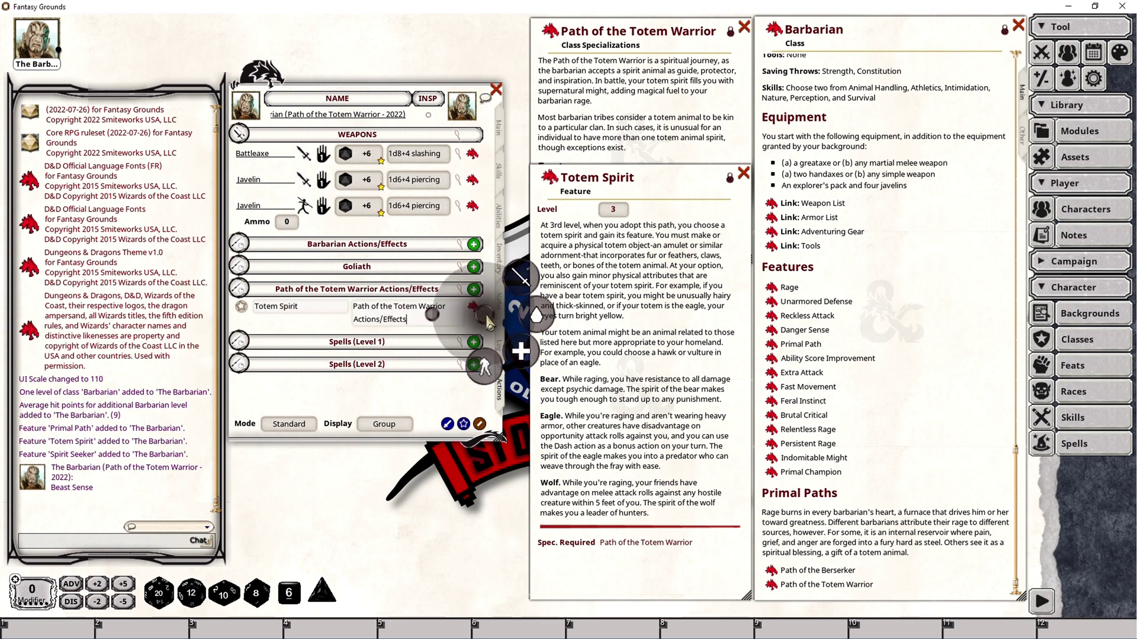
pyautogui.click(485, 372)
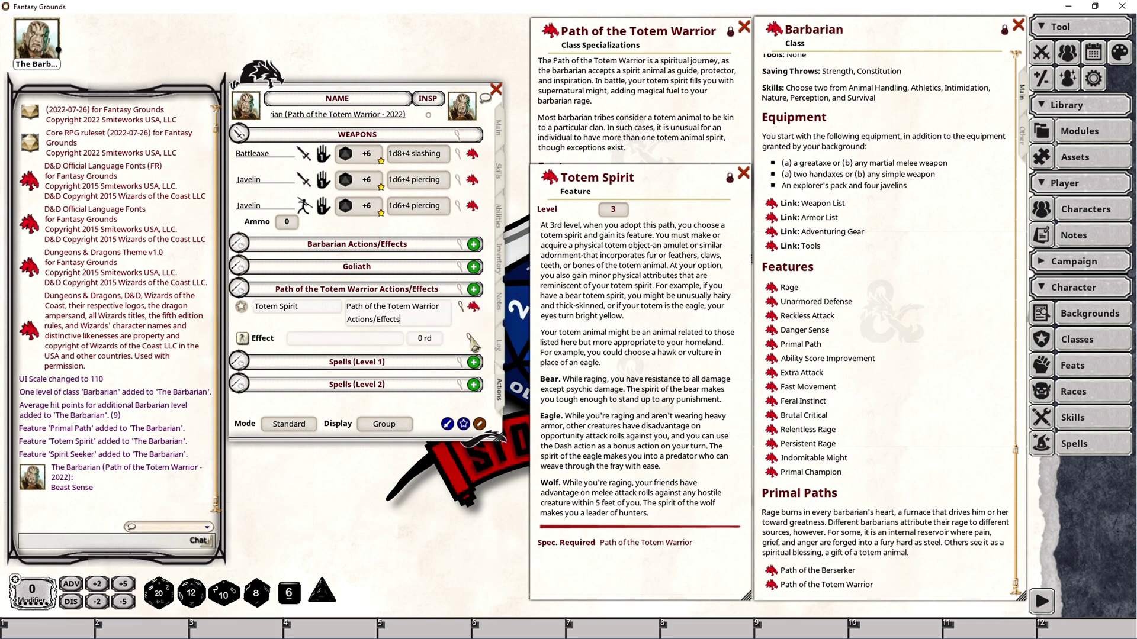
pyautogui.click(474, 339)
pyautogui.moveTo(519, 256); pyautogui.dragTo(573, 279)
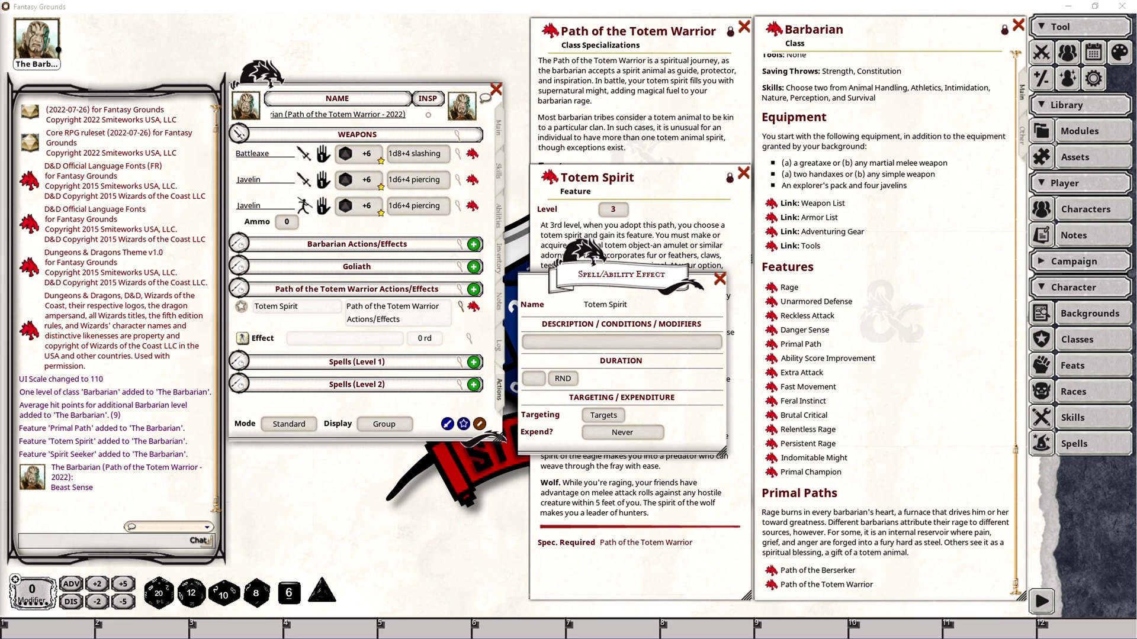
pyautogui.click(547, 343)
pyautogui.write('Totem Spirit (Bear); IF: CUSTOM(Rage); RESIST: all,!psychic')
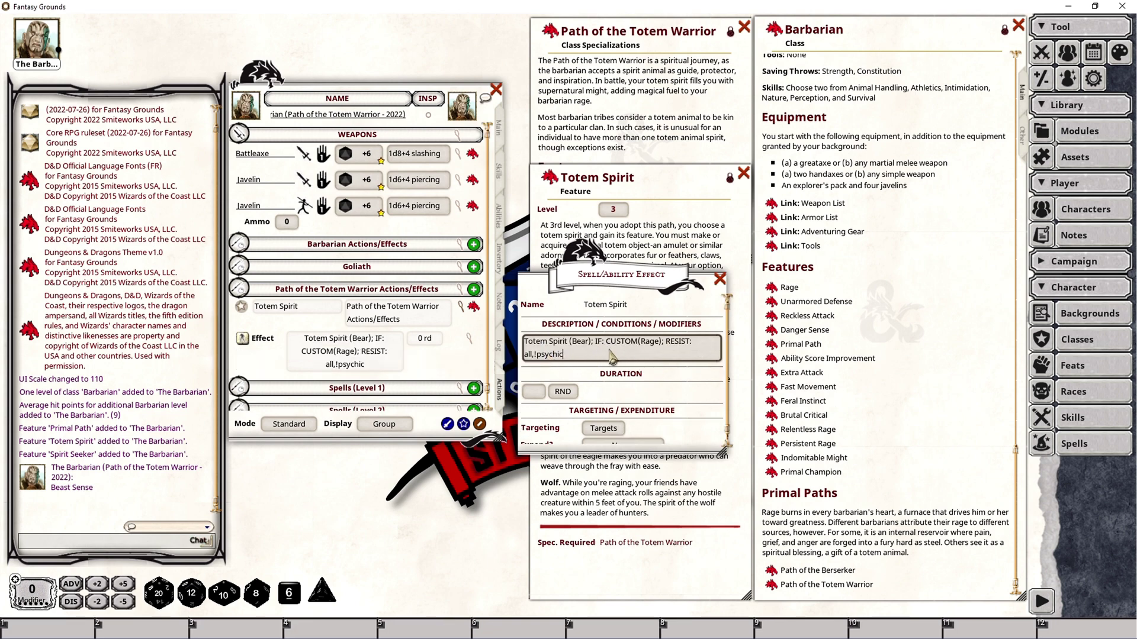
# - Set the targeting of the Totem Spirit (Bear) effect to Self and close the effect's settings
pyautogui.moveTo(623, 282); pyautogui.dragTo(383, 387)
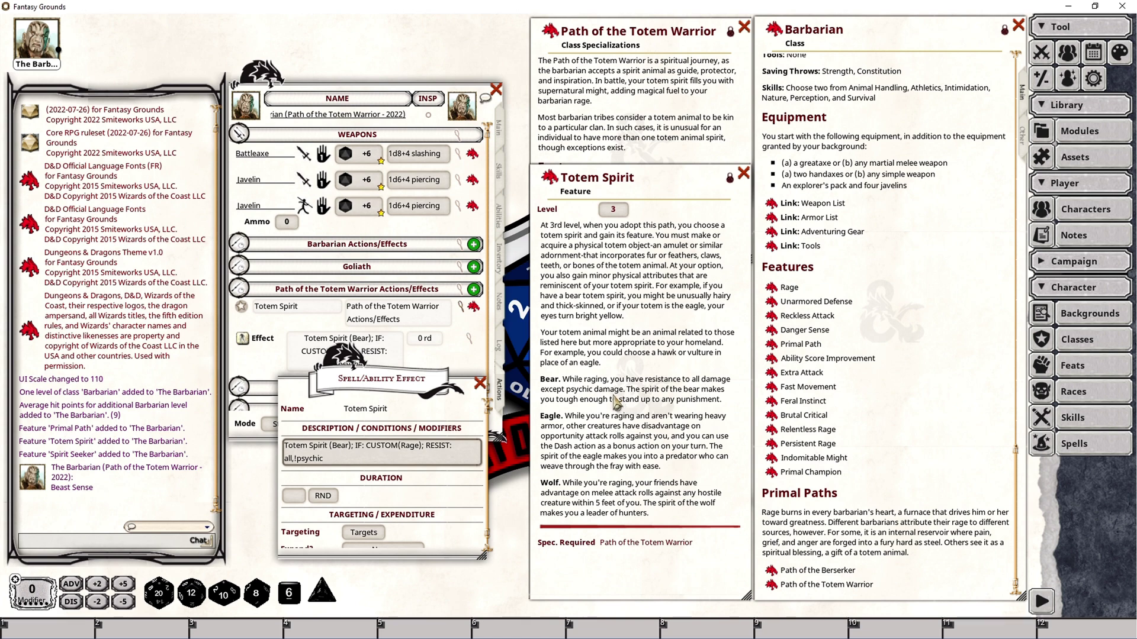
pyautogui.moveTo(401, 374); pyautogui.dragTo(603, 290)
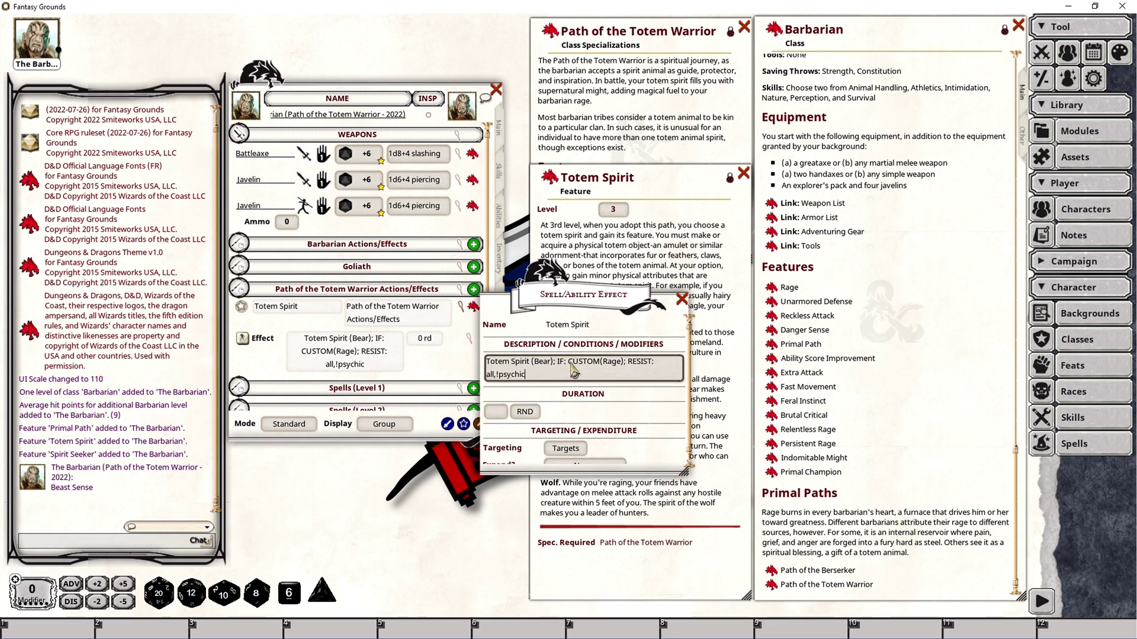
pyautogui.moveTo(625, 299); pyautogui.dragTo(453, 410)
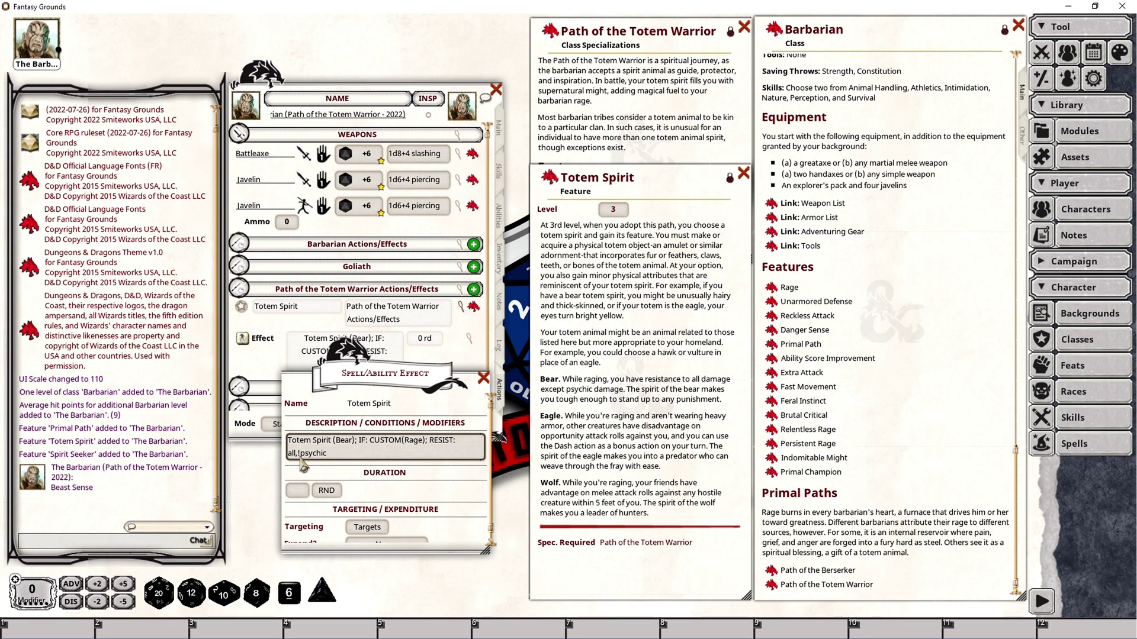
pyautogui.moveTo(303, 466); pyautogui.dragTo(370, 423)
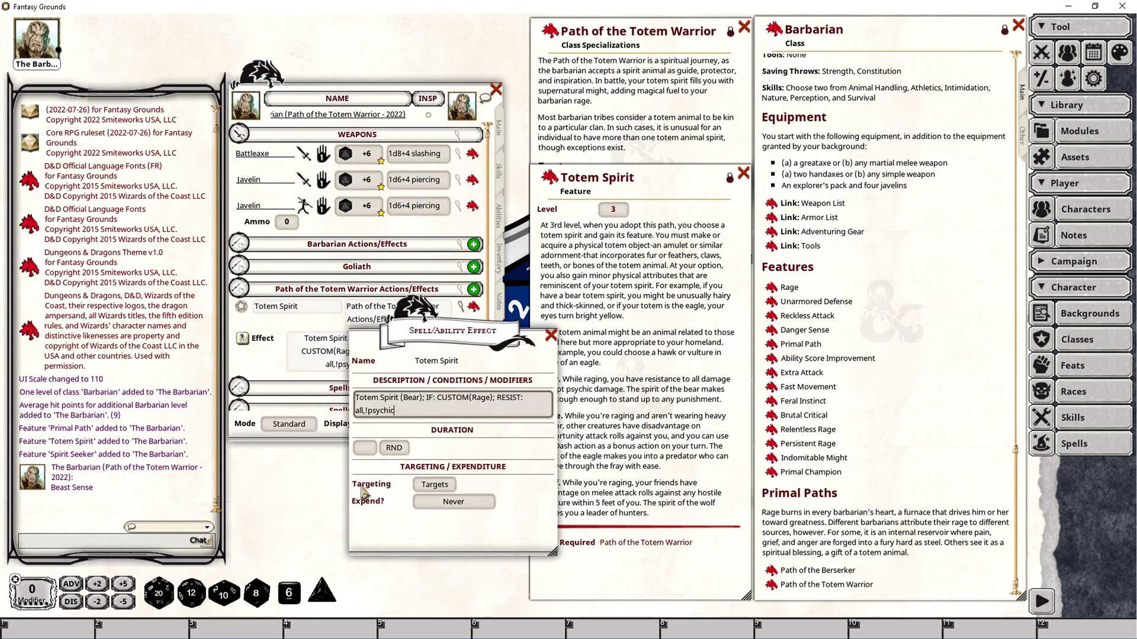
pyautogui.click(430, 484)
pyautogui.click(471, 414)
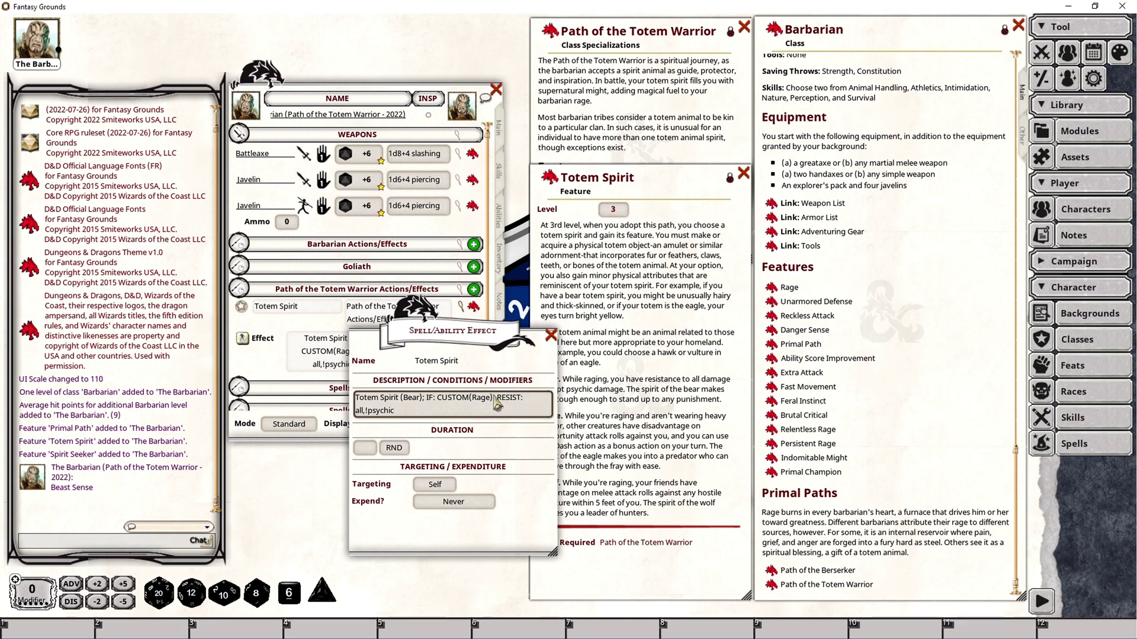
pyautogui.click(551, 334)
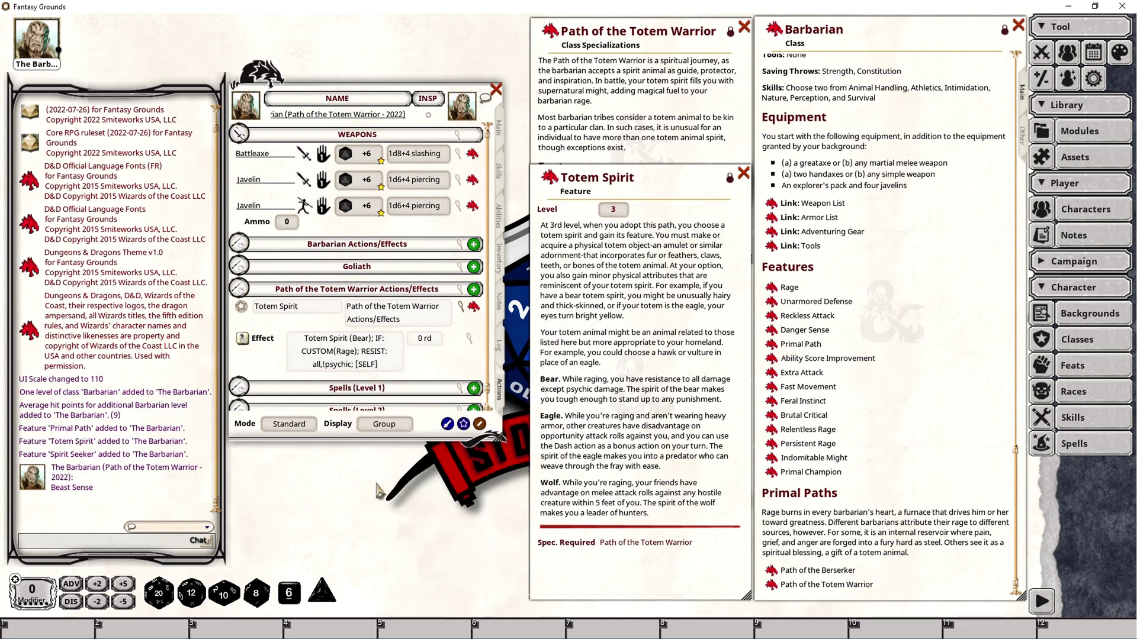
# - Reopen the Totem Spirit (Bear) effect's settings to review its description and options, then close them
pyautogui.click(471, 342)
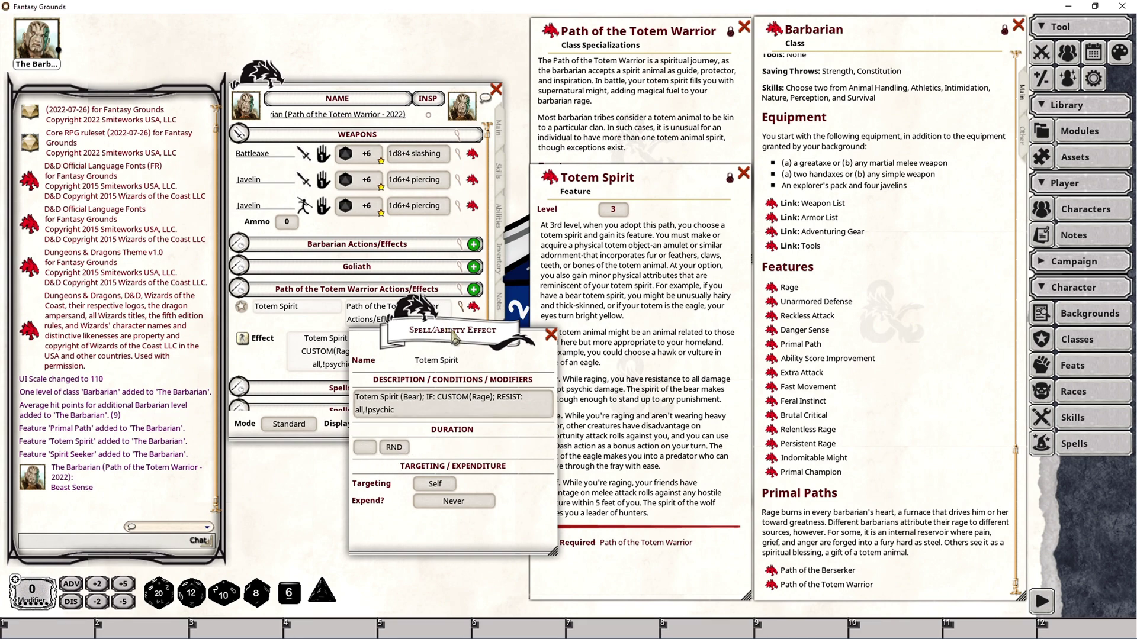
pyautogui.moveTo(445, 325); pyautogui.dragTo(589, 349)
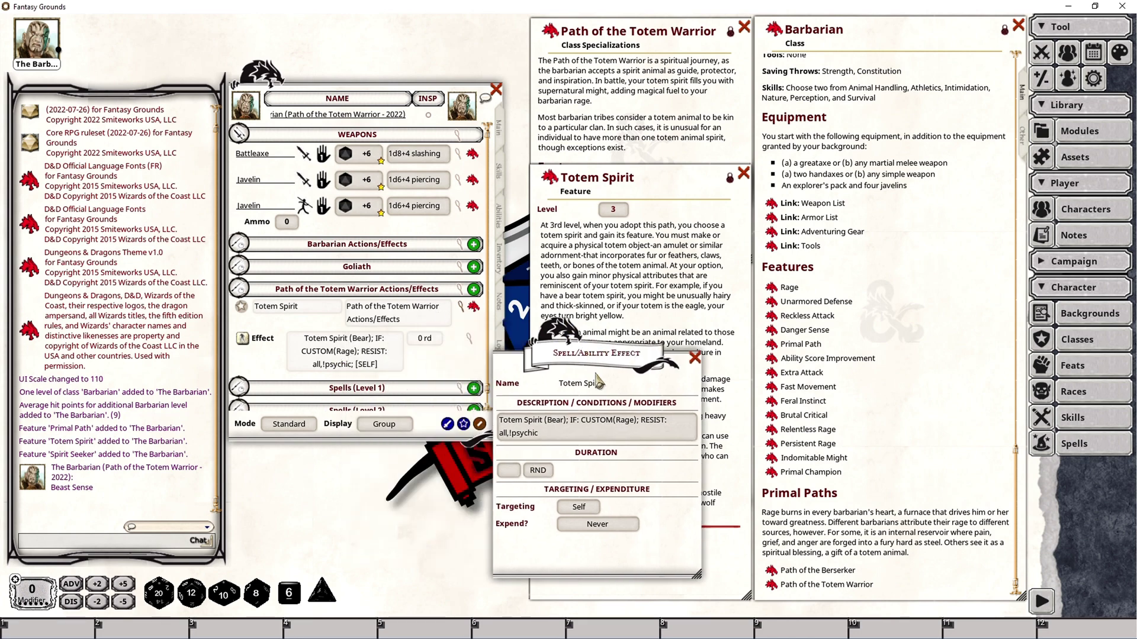
pyautogui.moveTo(575, 354); pyautogui.dragTo(467, 324)
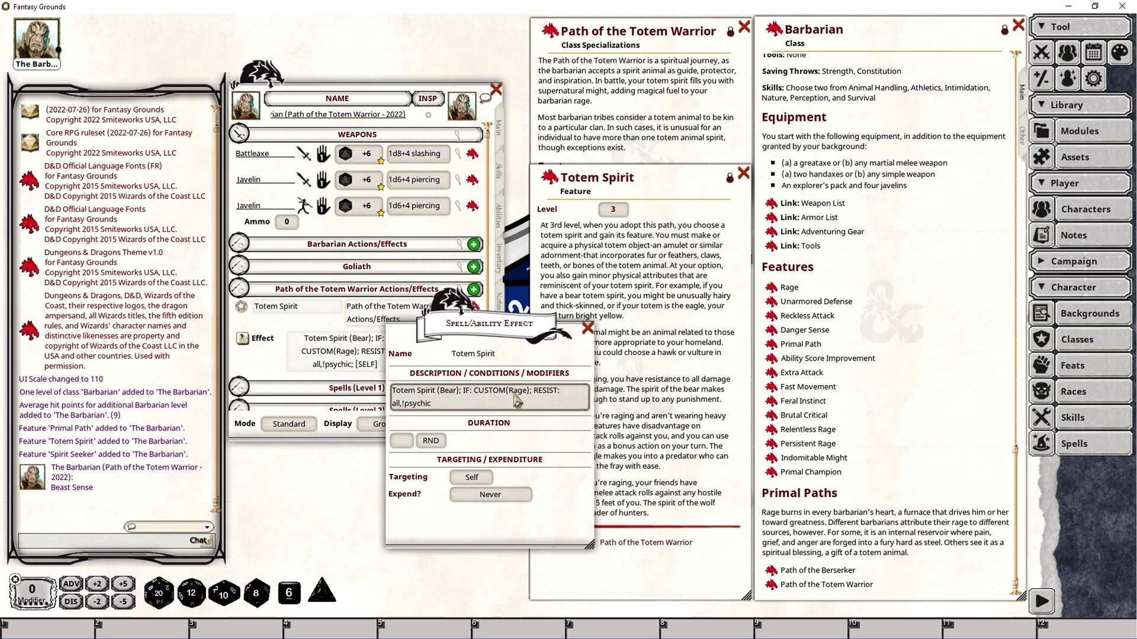
pyautogui.moveTo(497, 323); pyautogui.dragTo(641, 338)
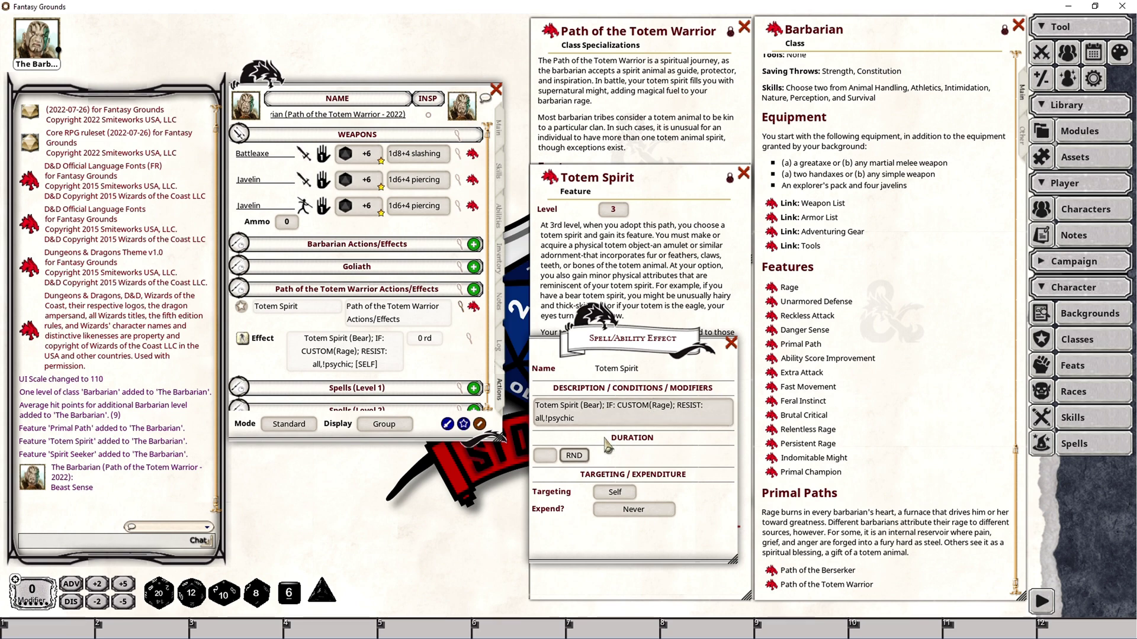
pyautogui.click(732, 344)
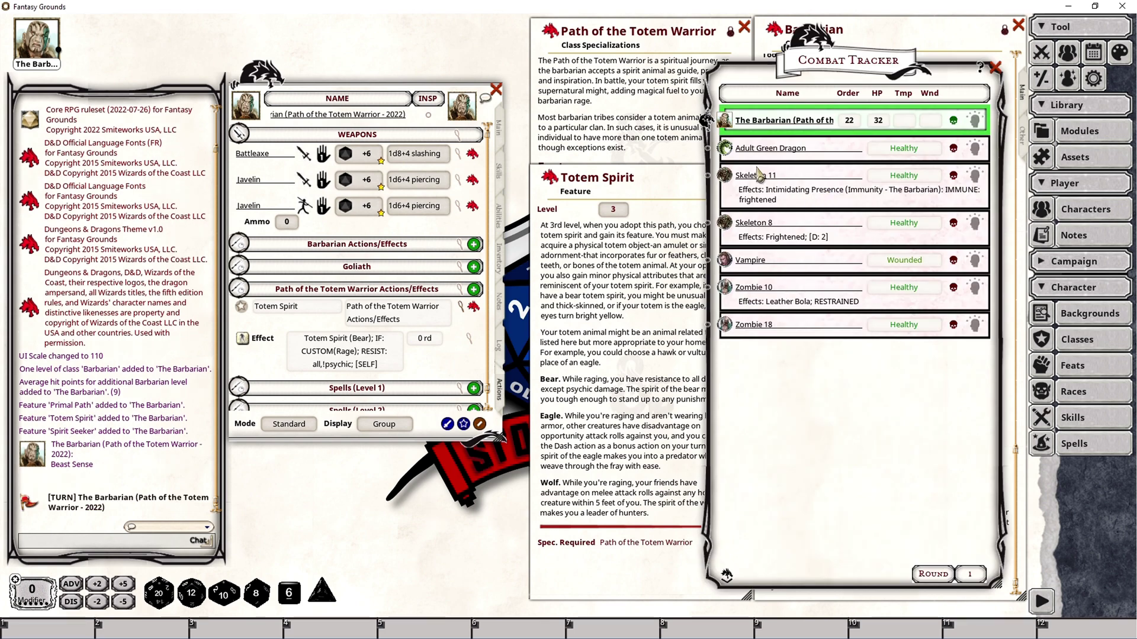
# - Apply the Rage effect from the Barbarian Actions/Effects group to the barbarian, then collapse that group
pyautogui.click(244, 246)
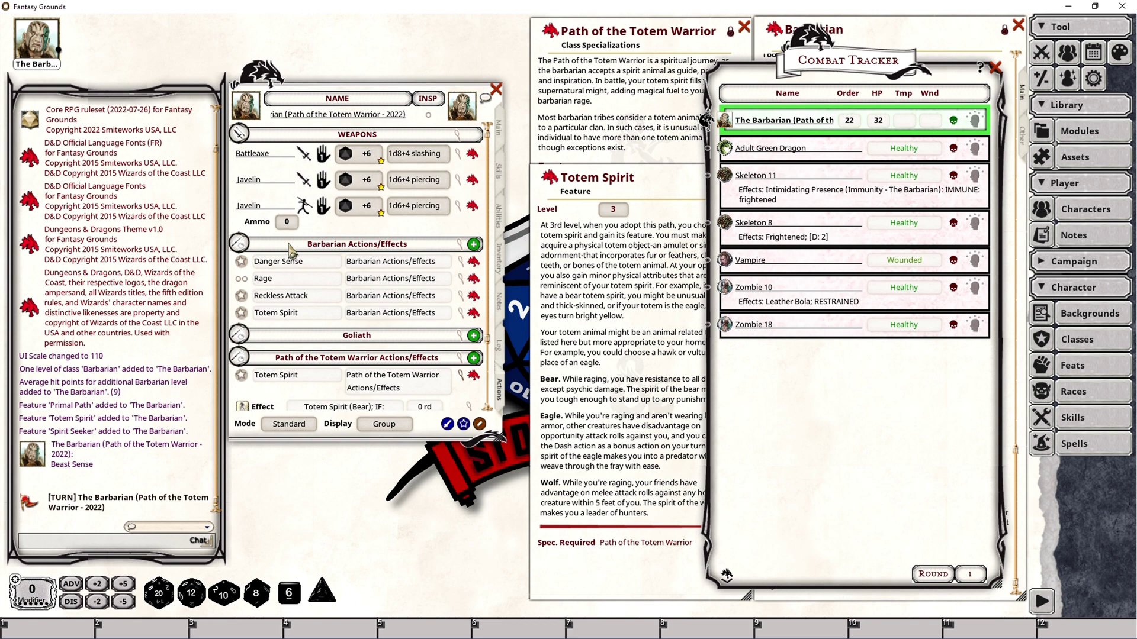
pyautogui.click(461, 279)
pyautogui.click(255, 304)
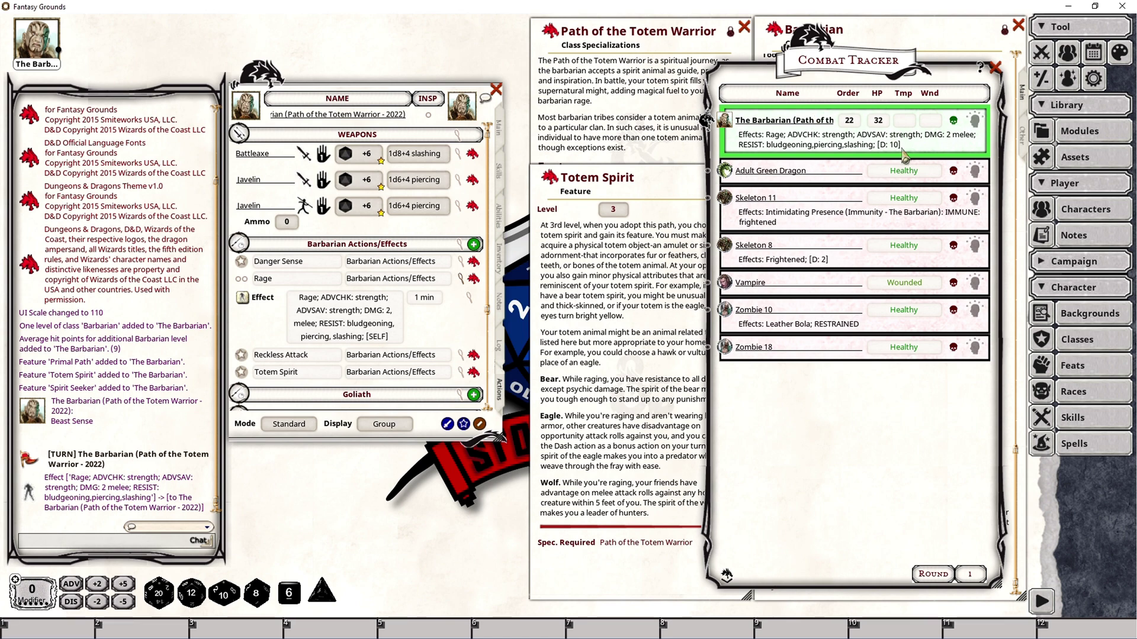
pyautogui.click(461, 245)
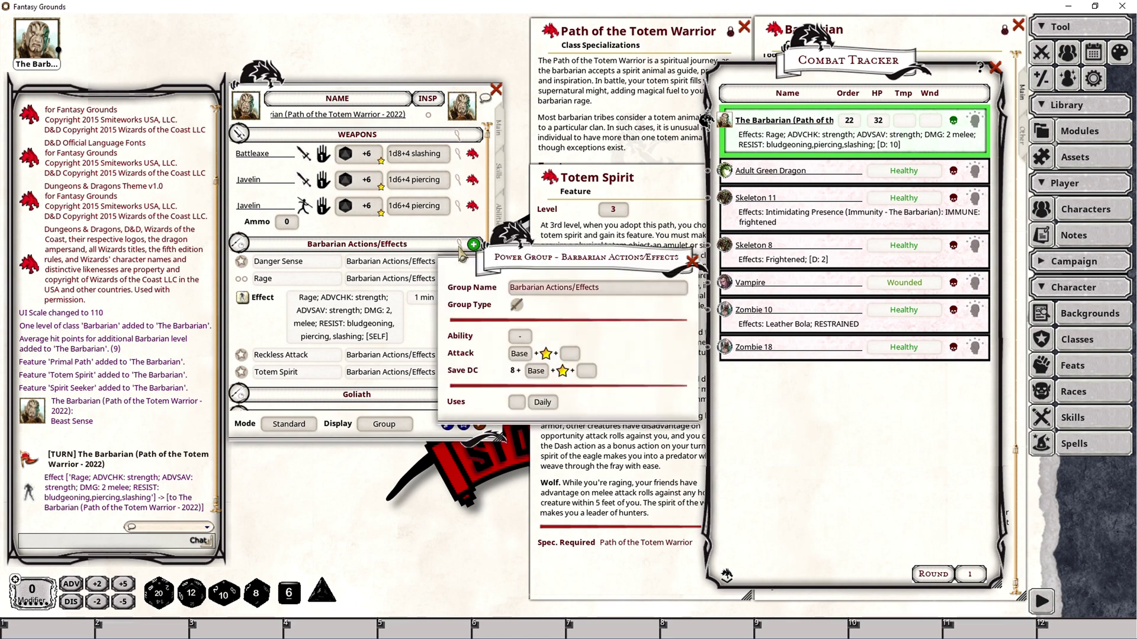
pyautogui.click(693, 259)
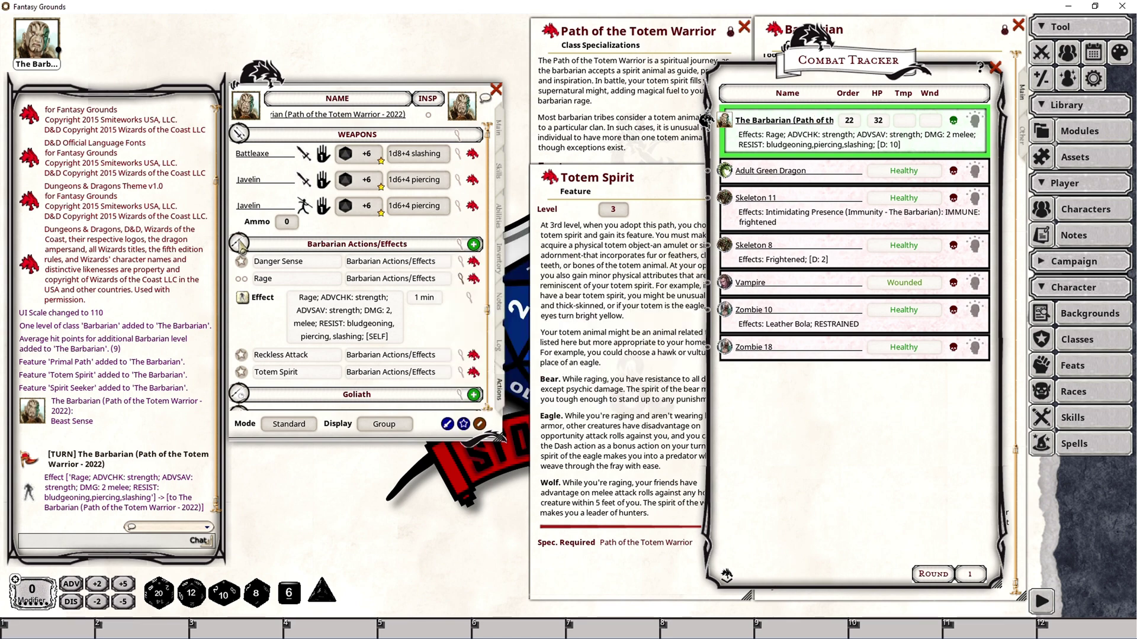
pyautogui.click(238, 244)
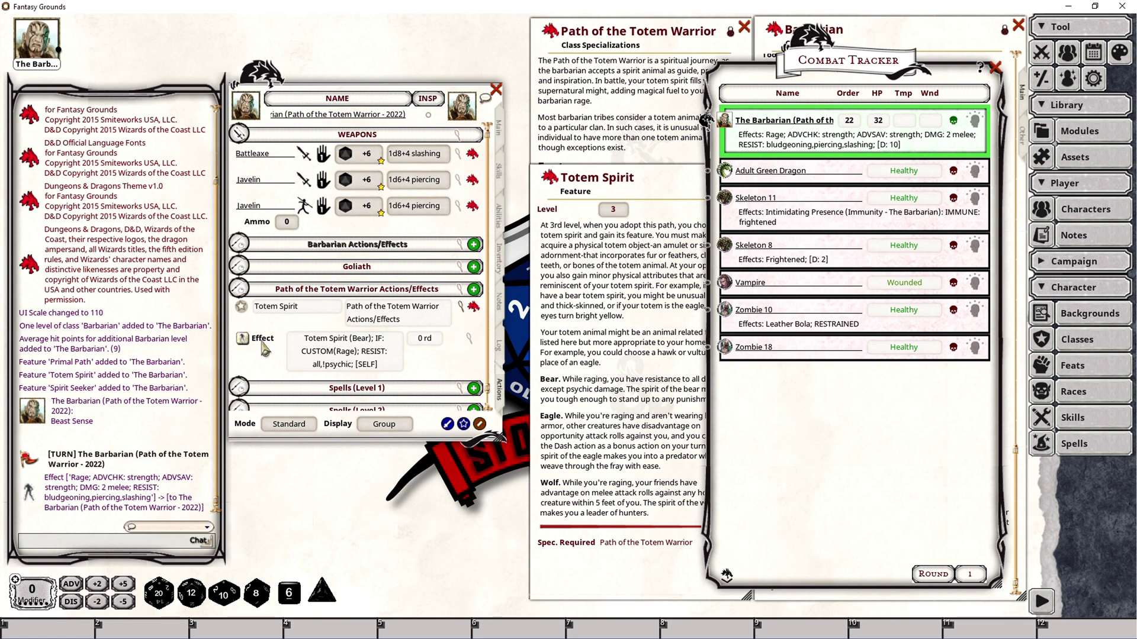
# - Apply the Totem Spirit (Bear) effect to the barbarian, expand its effects in the combat tracker, and close the tracker
pyautogui.click(243, 341)
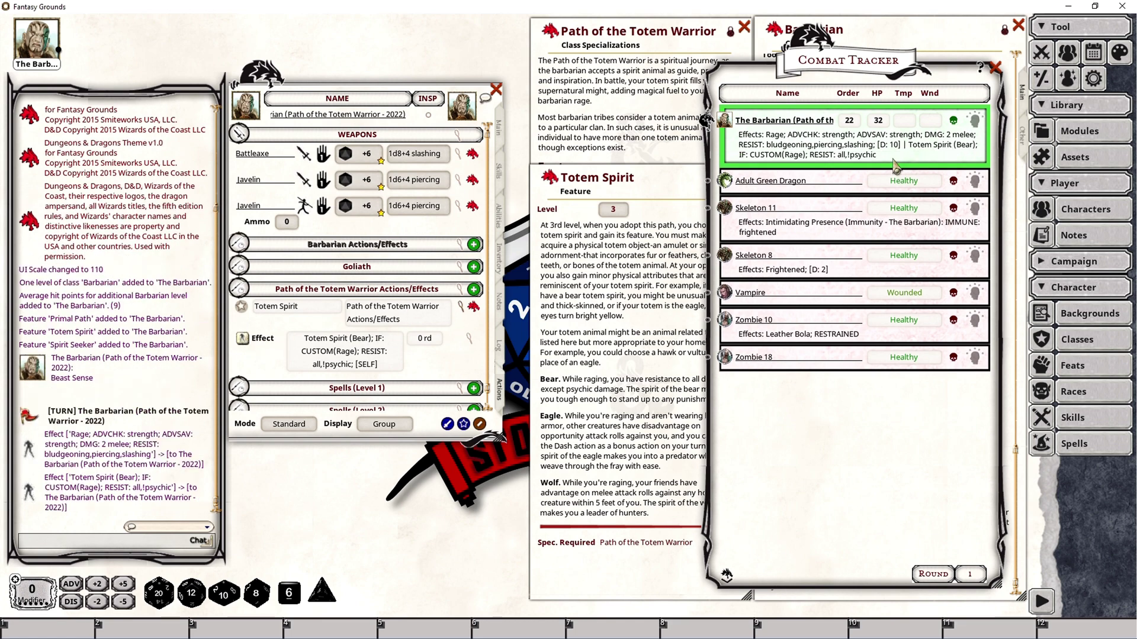
pyautogui.click(976, 123)
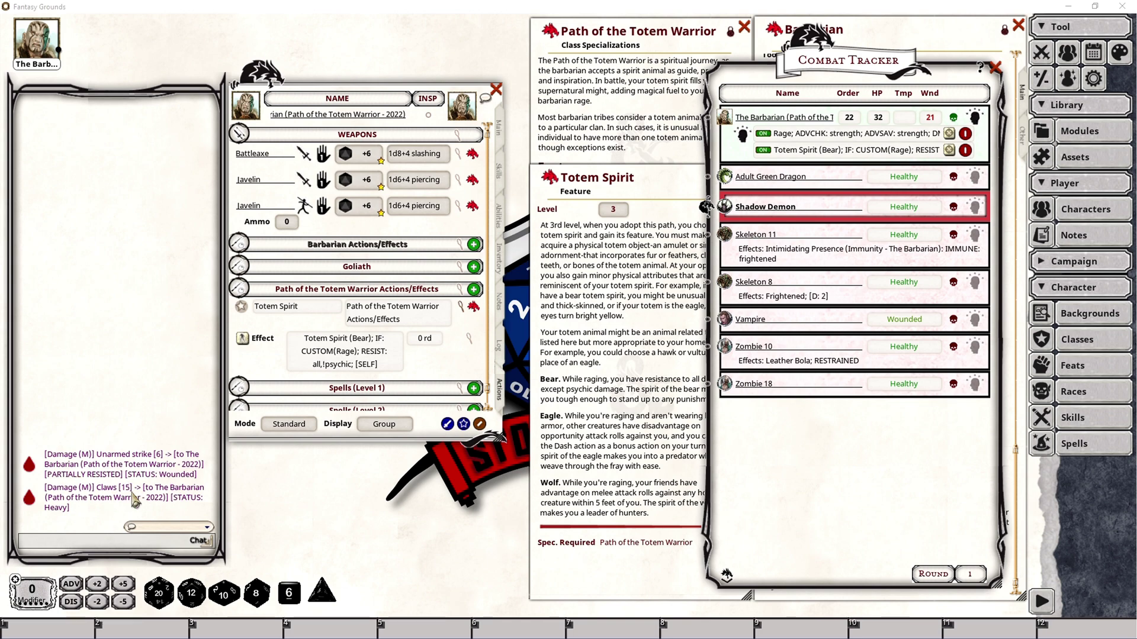
pyautogui.press('Escape')
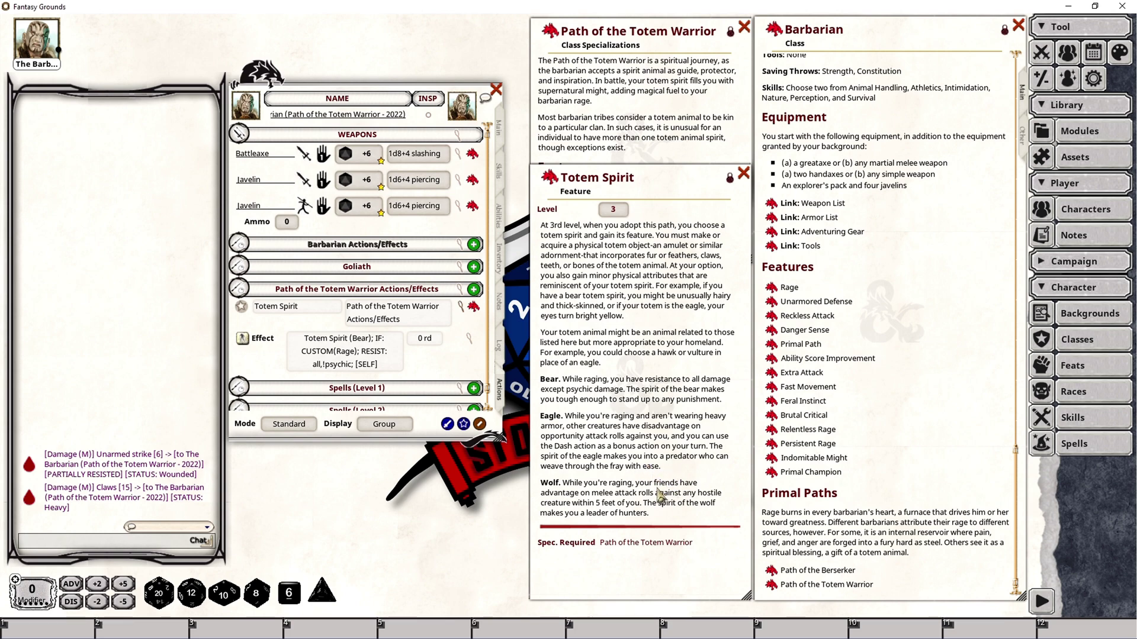
# - Add a second effect action to Totem Spirit with the description "Totem Spirit (Eagle); IF: CUSTOM(Rage); GRANTDISATK: opportunity" and targeting Self
pyautogui.rightClick(414, 318)
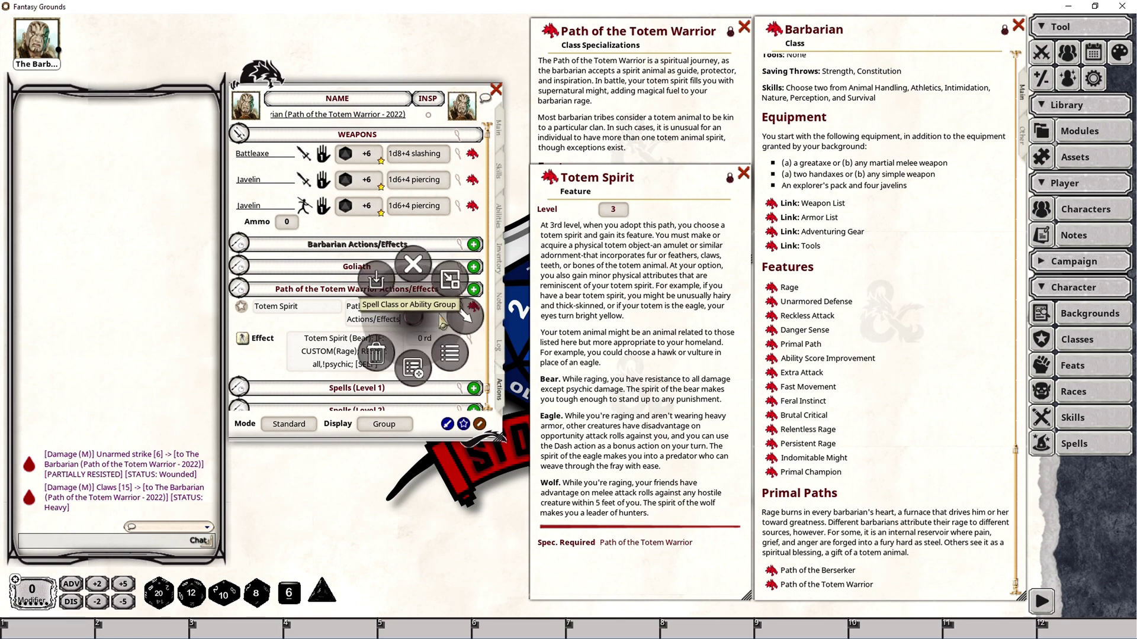
pyautogui.rightClick(473, 321)
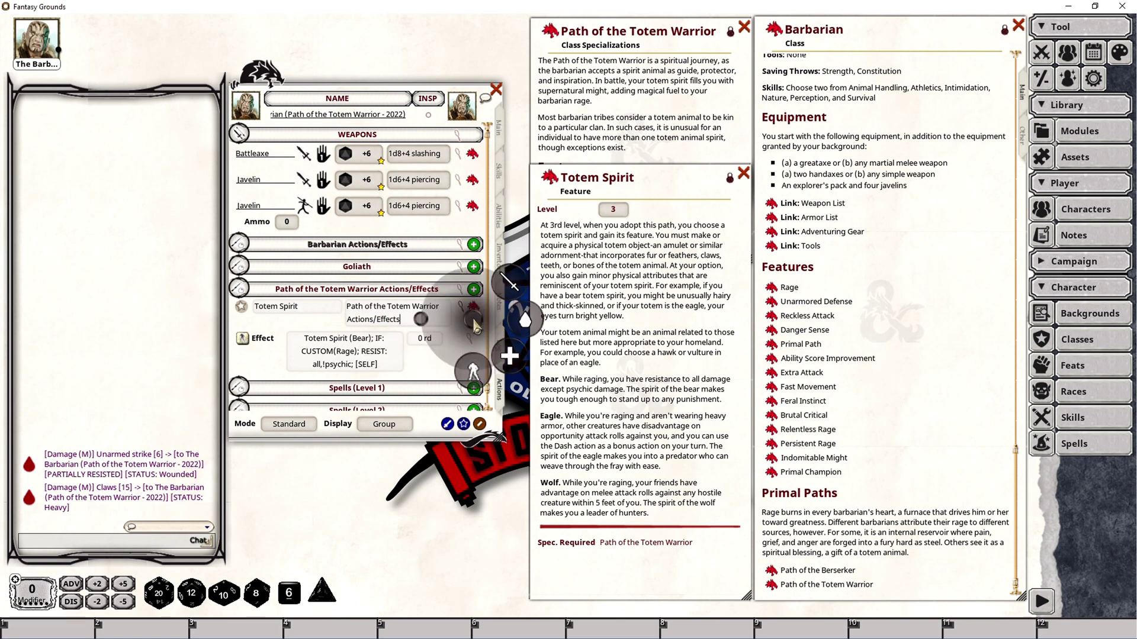
pyautogui.click(472, 373)
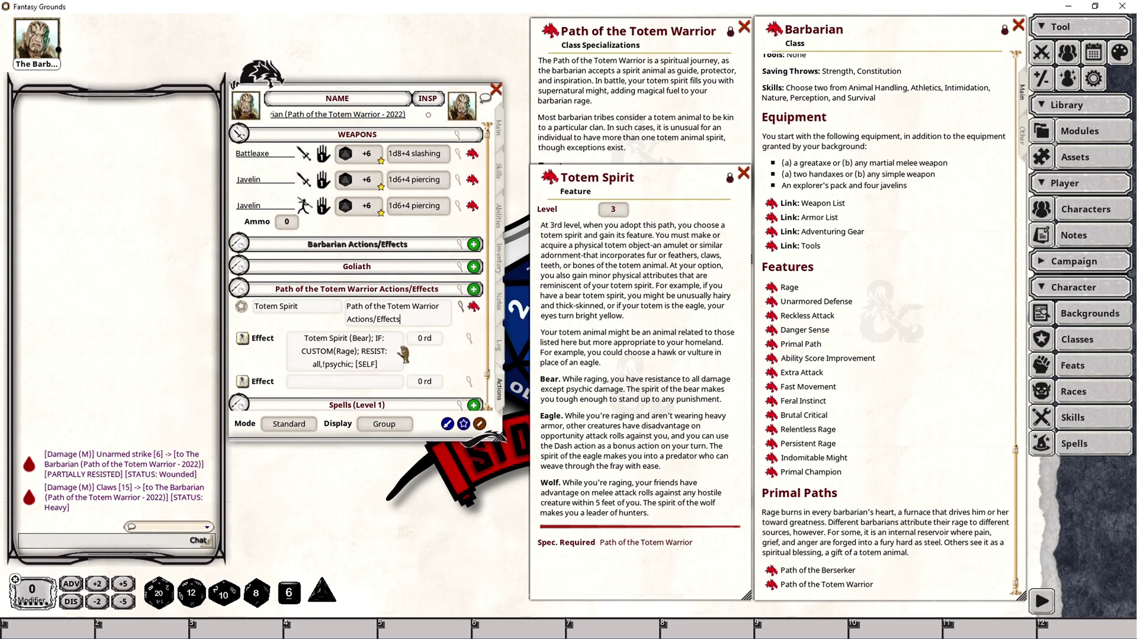
pyautogui.click(551, 318)
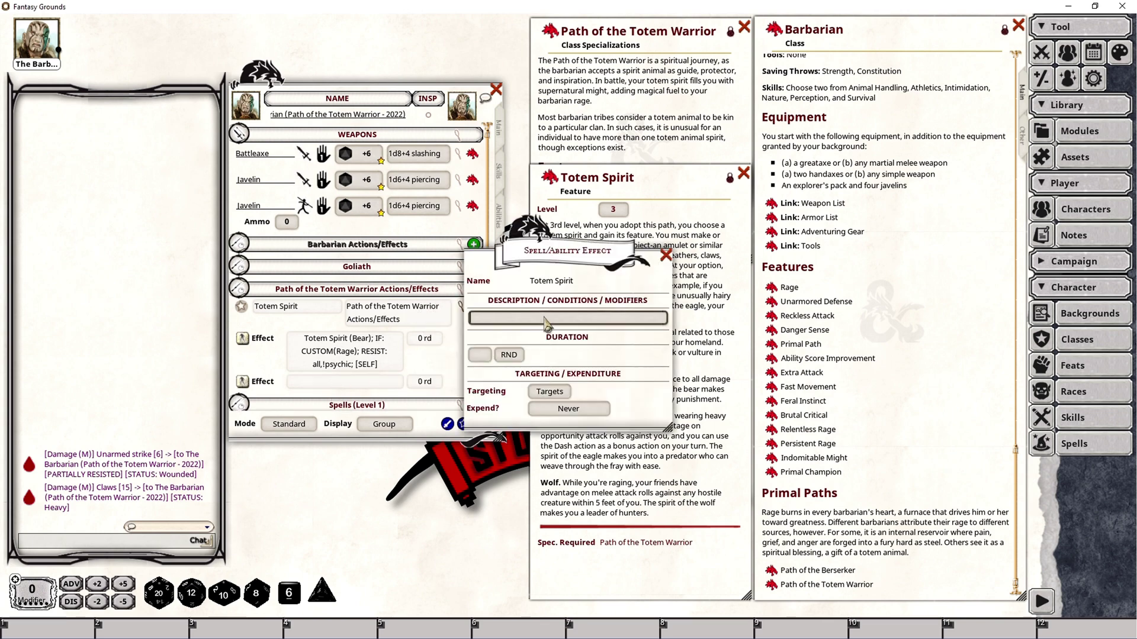
pyautogui.write('Totem Spirit (Eagle); IF: CUSTOM(Rage); GRANTDISATK: opportunity')
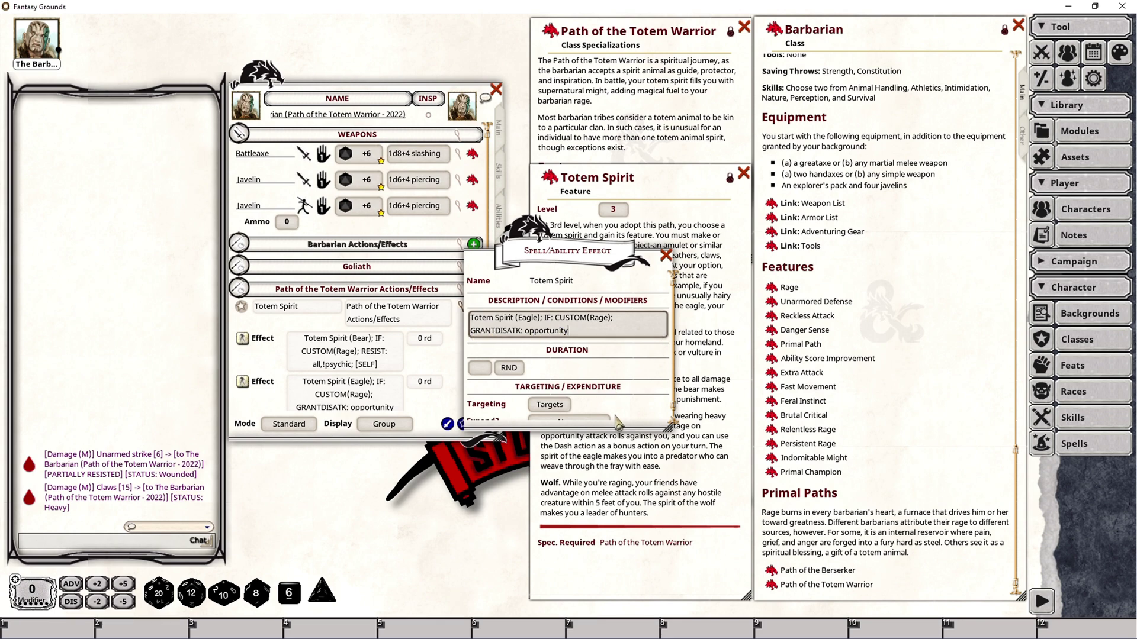
pyautogui.moveTo(609, 427); pyautogui.dragTo(609, 465)
pyautogui.click(549, 405)
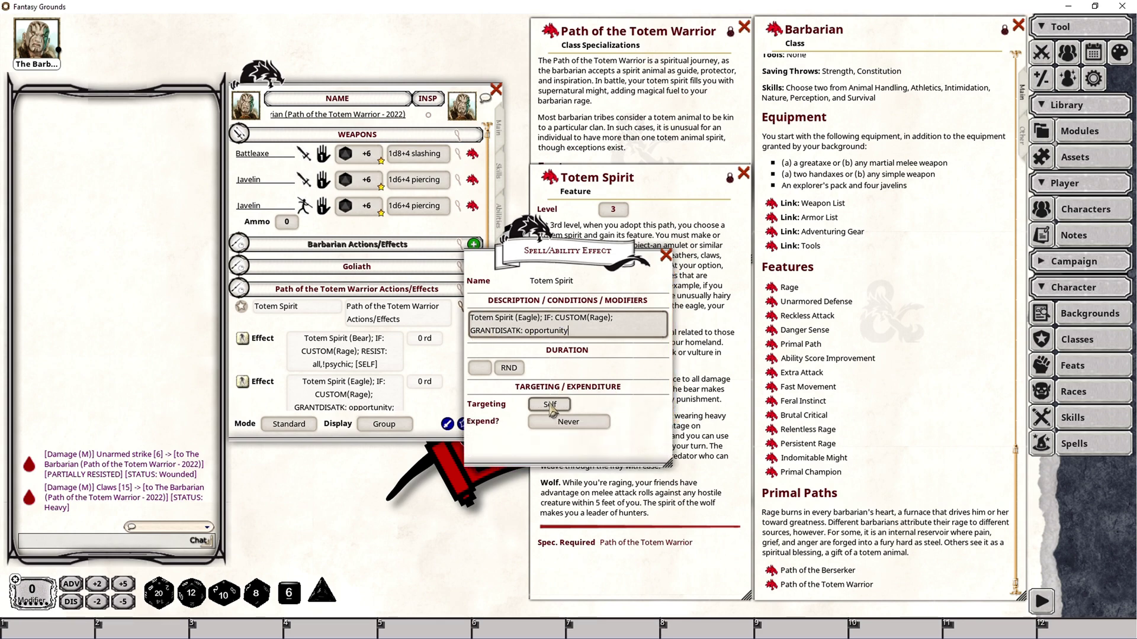
pyautogui.click(666, 256)
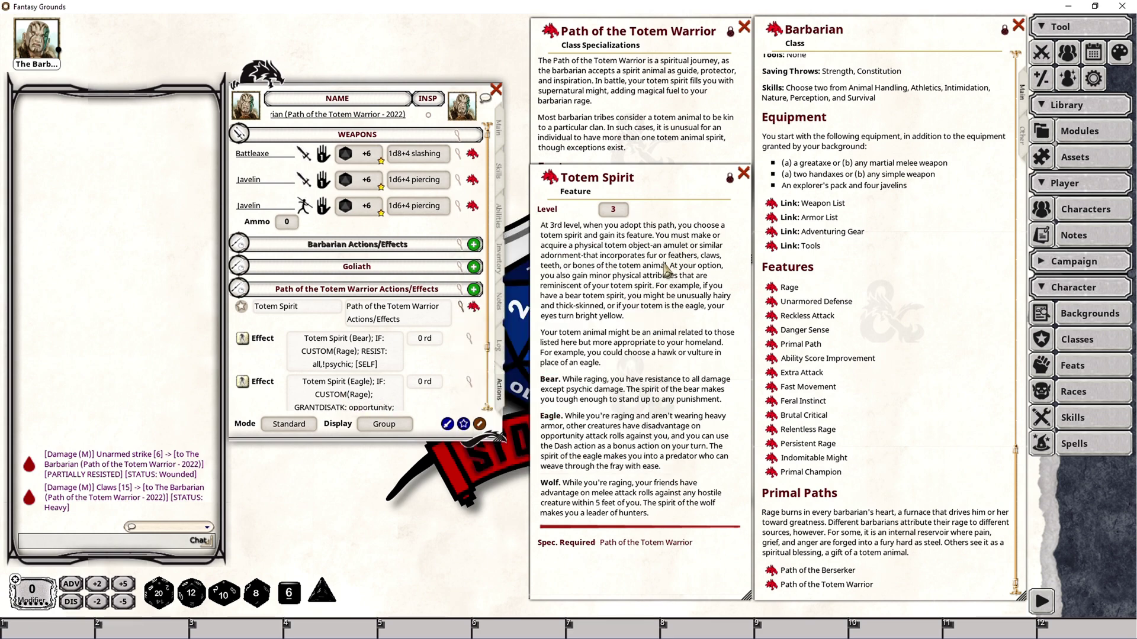
# - Check the preset attack modifiers, including Opportunity, in the Modifiers window and close it
pyautogui.scroll(-2, 450, 384)
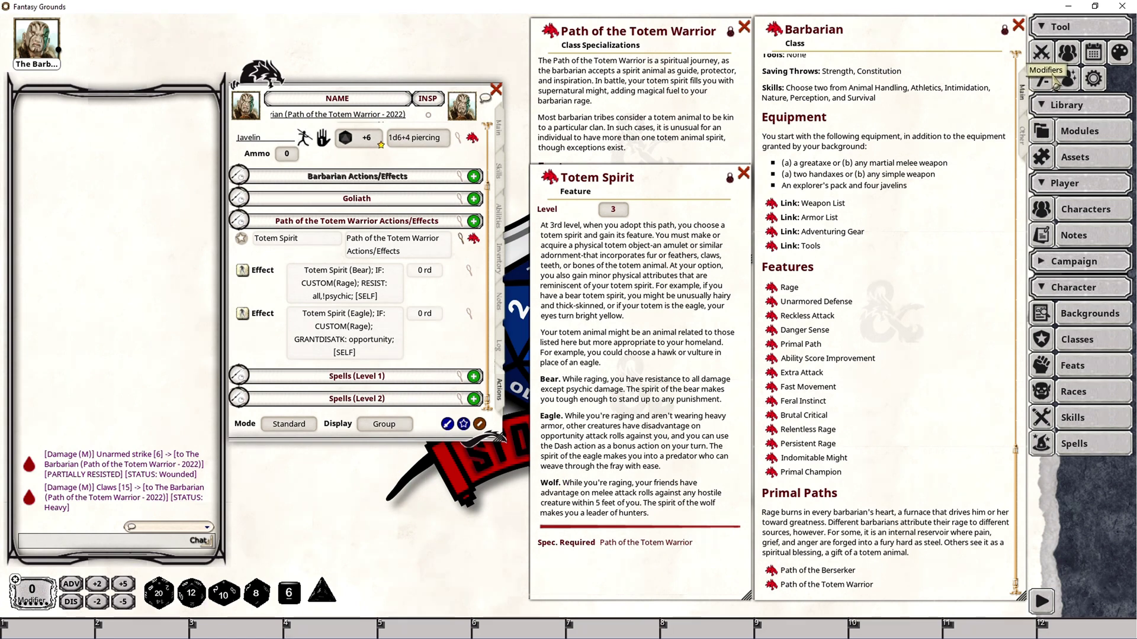
pyautogui.click(1043, 80)
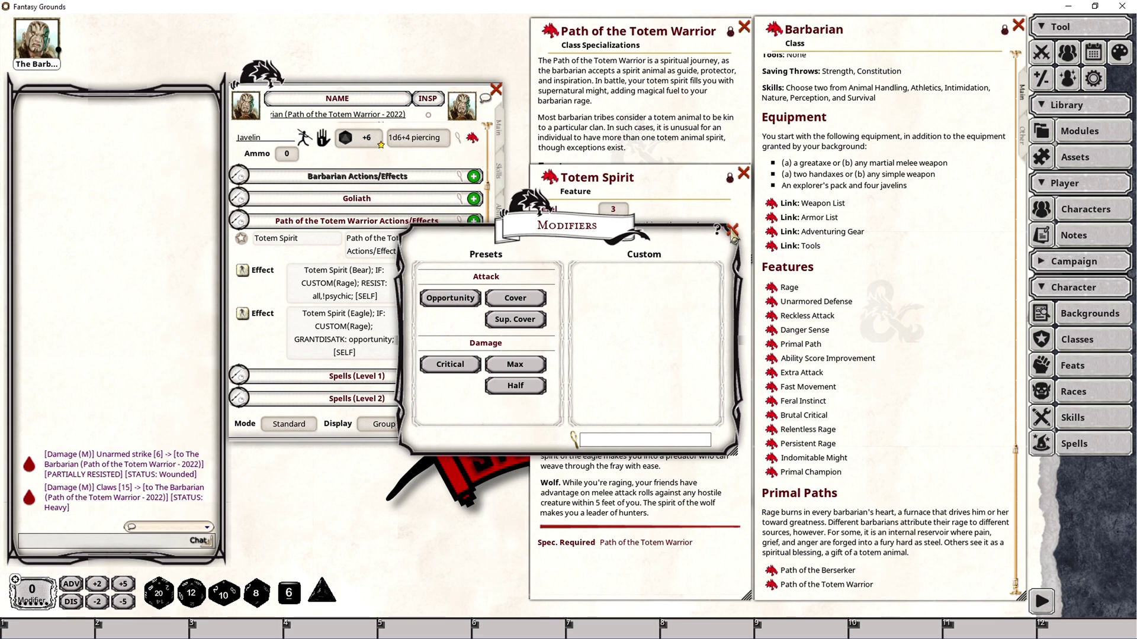
pyautogui.click(733, 232)
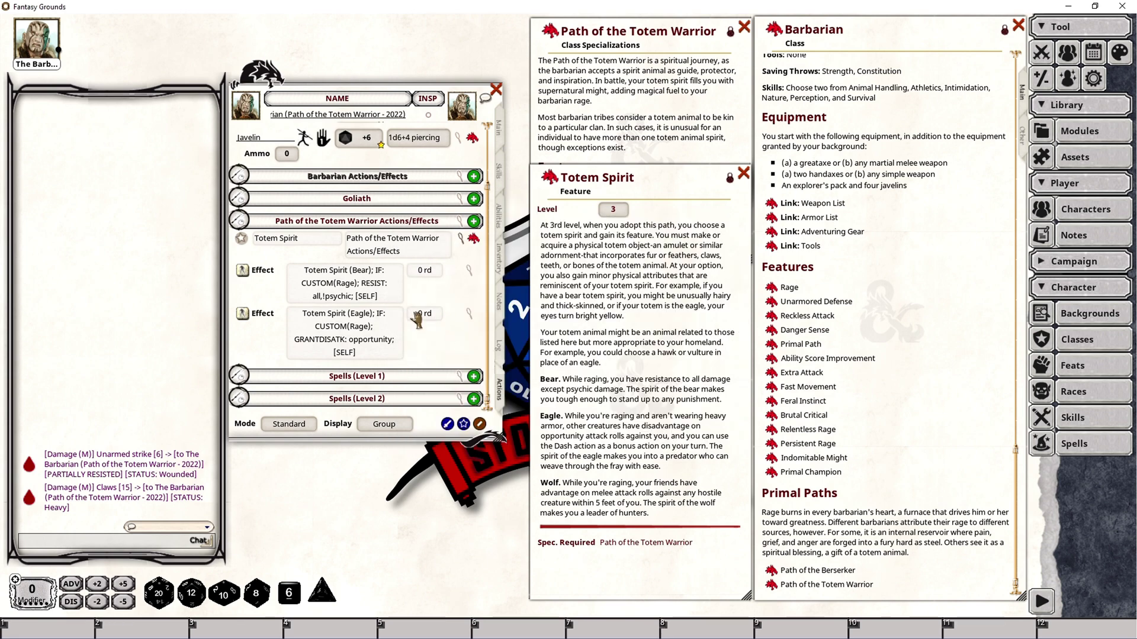
# - Apply the Totem Spirit (Eagle) effect to the barbarian and remove its Totem Spirit (Bear) effect in the combat tracker
pyautogui.click(1042, 53)
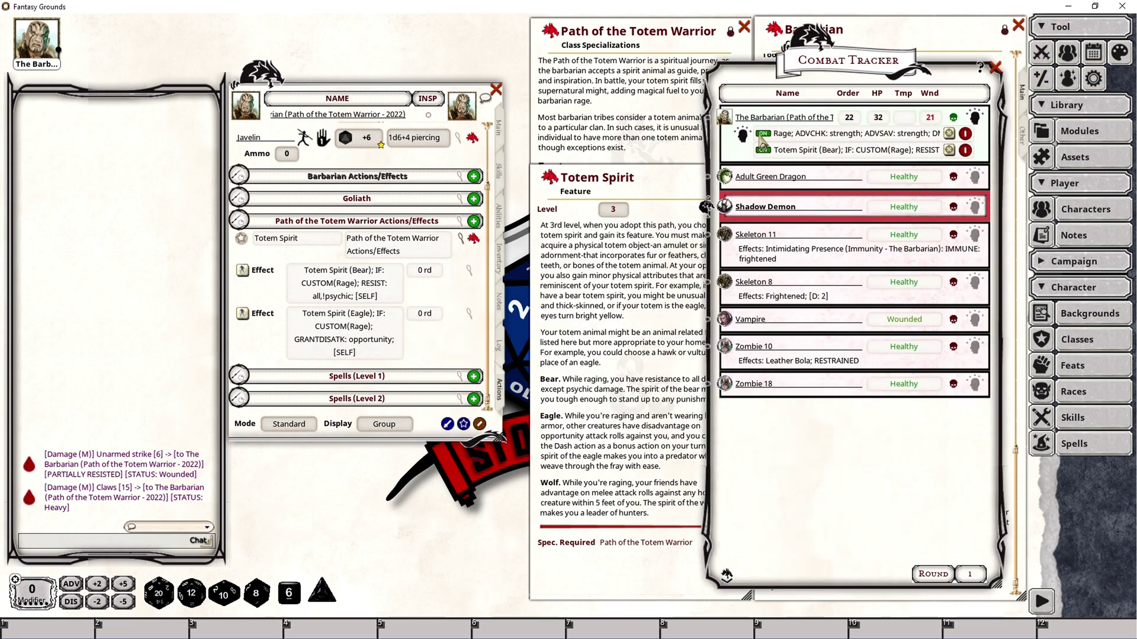
pyautogui.click(243, 314)
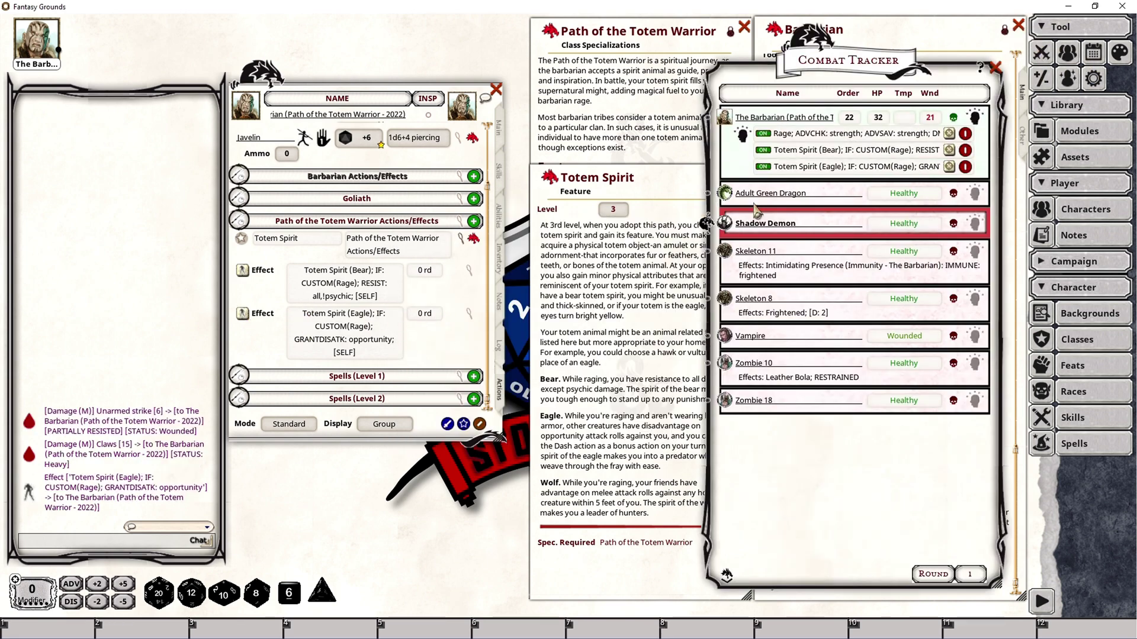
pyautogui.click(965, 151)
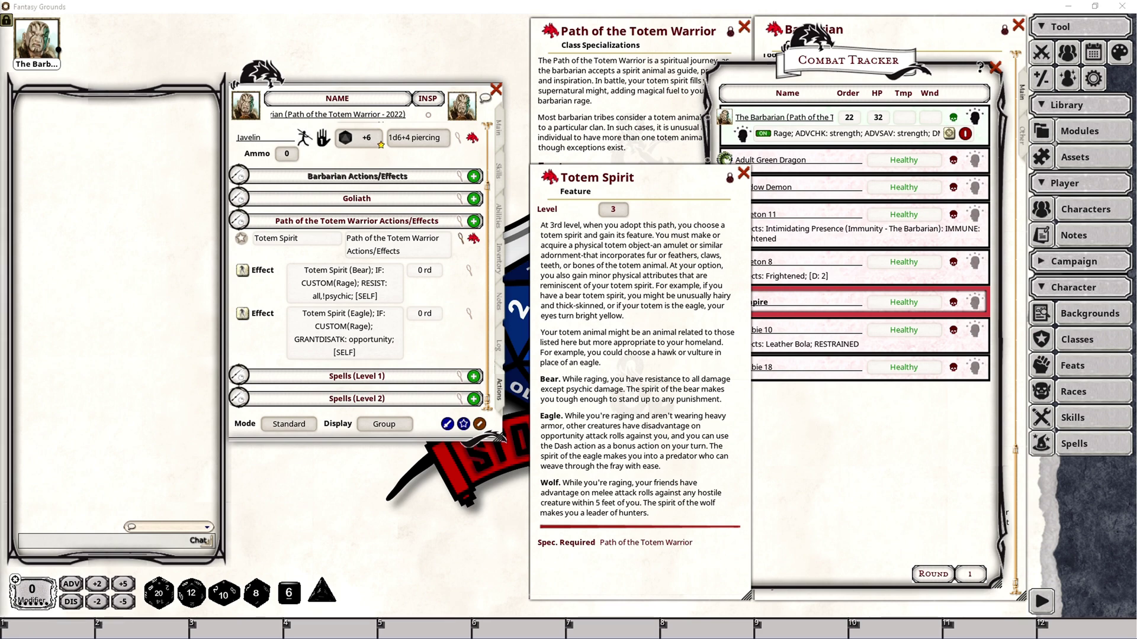
# - Add a third effect action to Totem Spirit with the description "Totem Spirit (Wolf); ADVATK:", keeping its targeting on Targets
pyautogui.rightClick(478, 331)
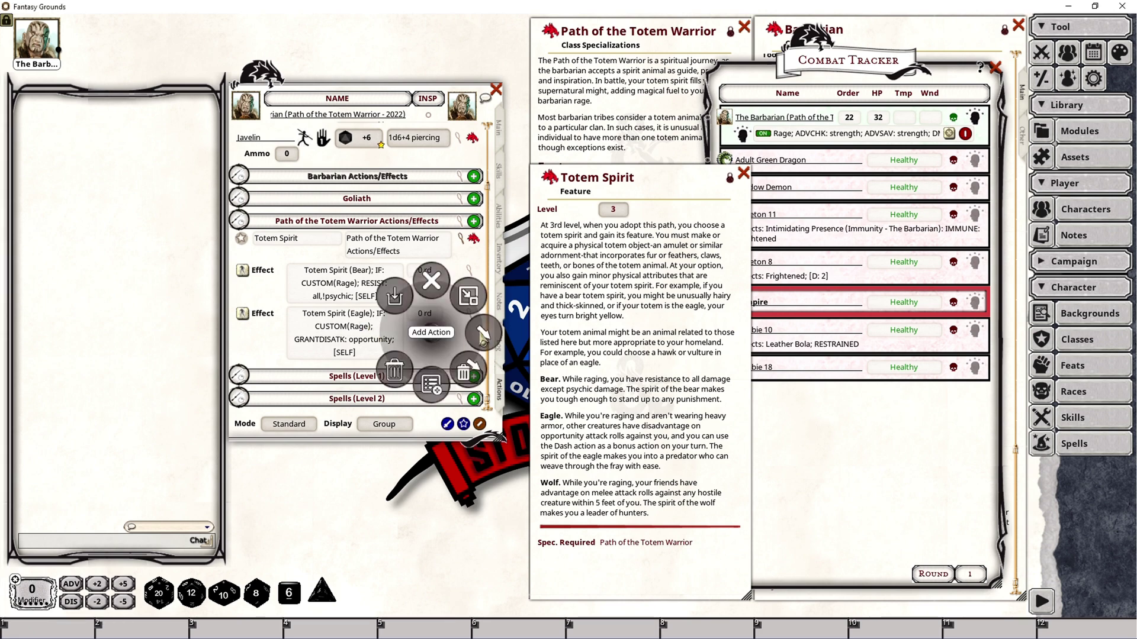
pyautogui.click(516, 368)
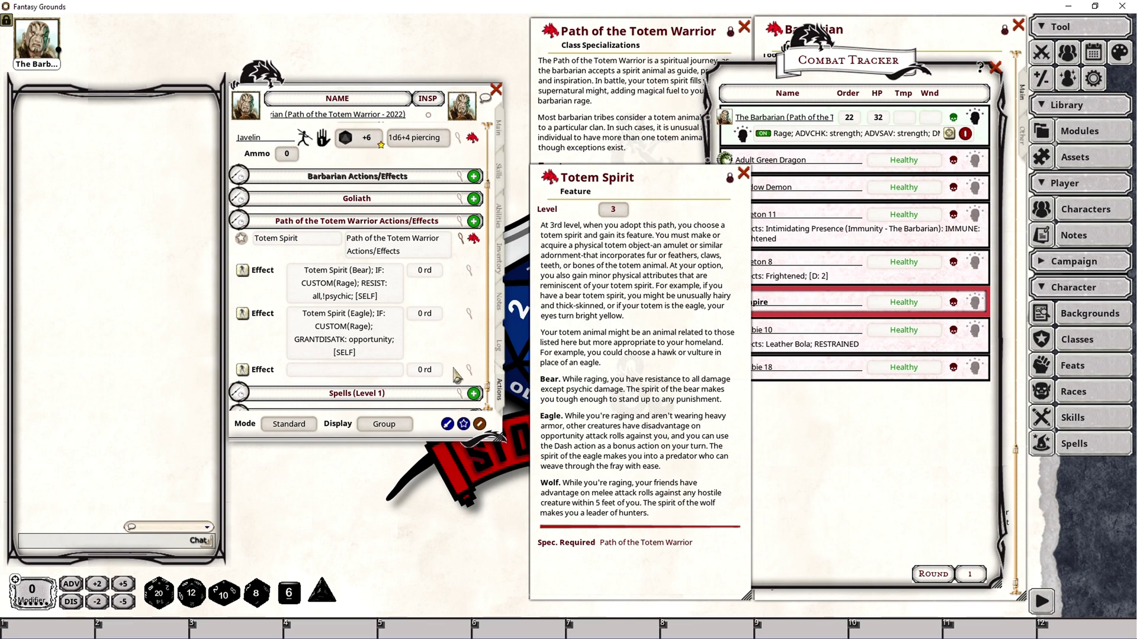
pyautogui.click(469, 372)
pyautogui.click(476, 318)
pyautogui.write('Totem Spirit (Wolf); ADVATK:')
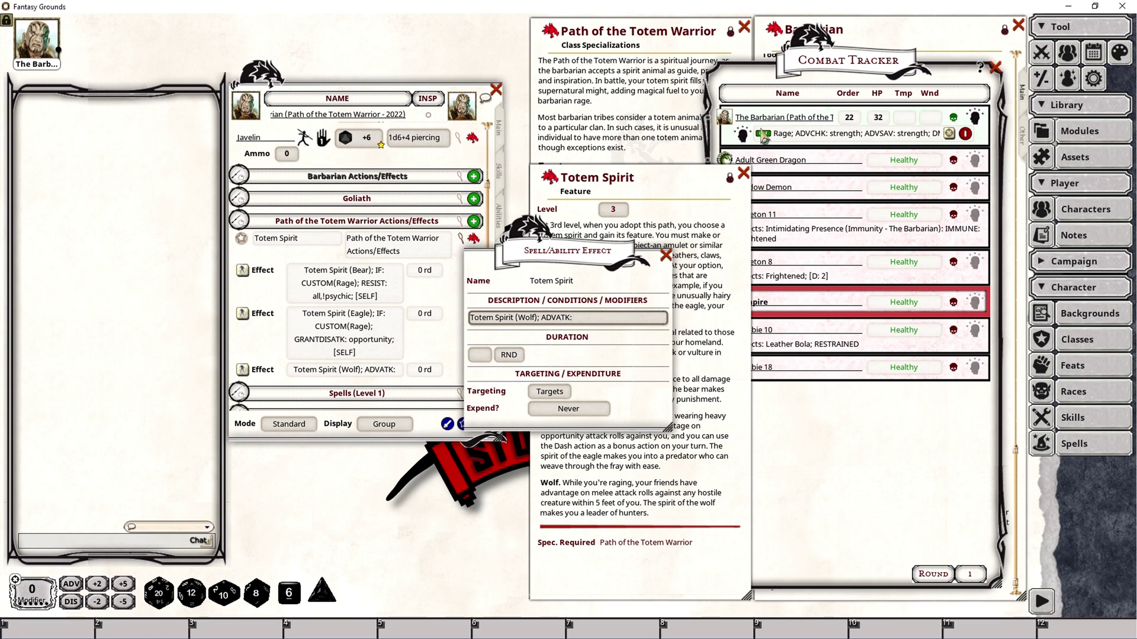
pyautogui.click(666, 255)
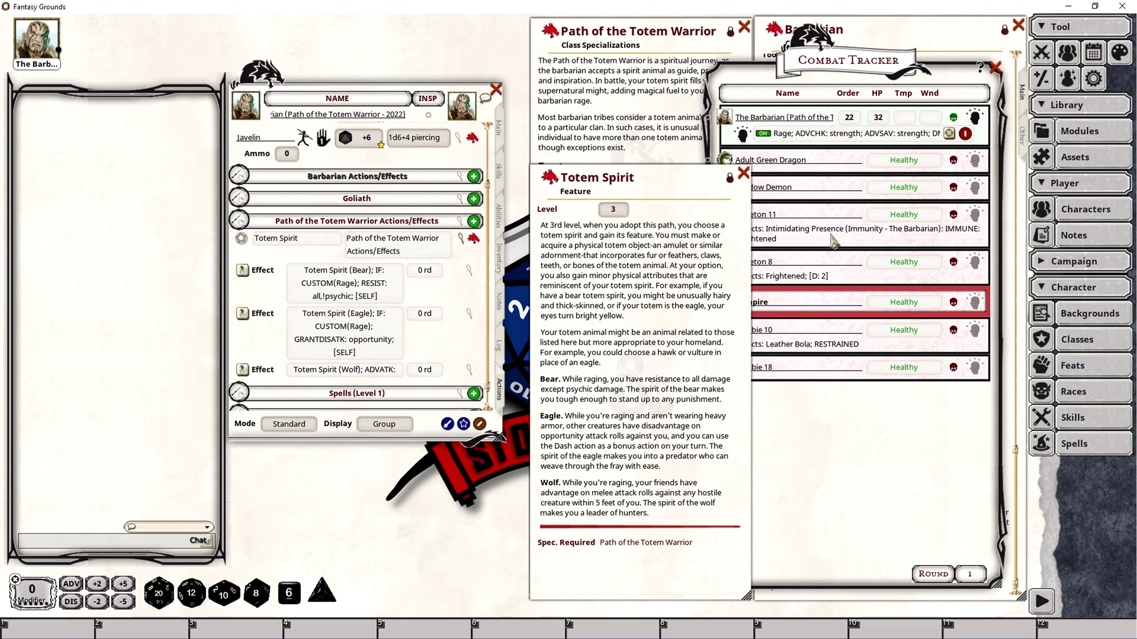
# - Apply the Totem Spirit (Wolf) effect to Bluebell and expand her effects in the combat tracker
pyautogui.click(830, 445)
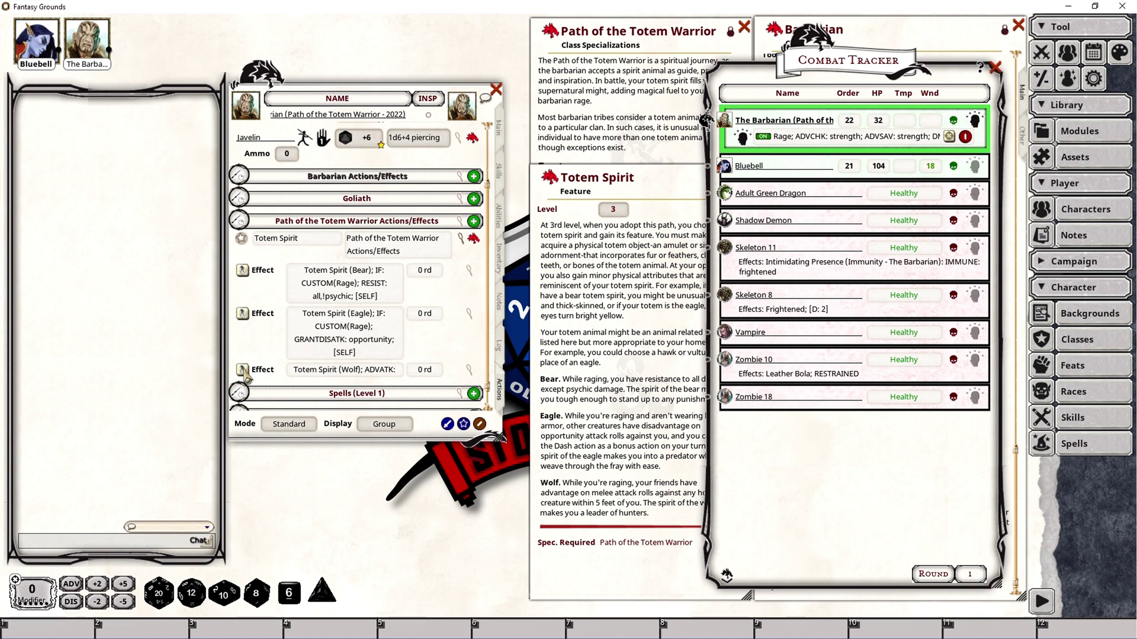
pyautogui.moveTo(706, 121); pyautogui.dragTo(836, 165)
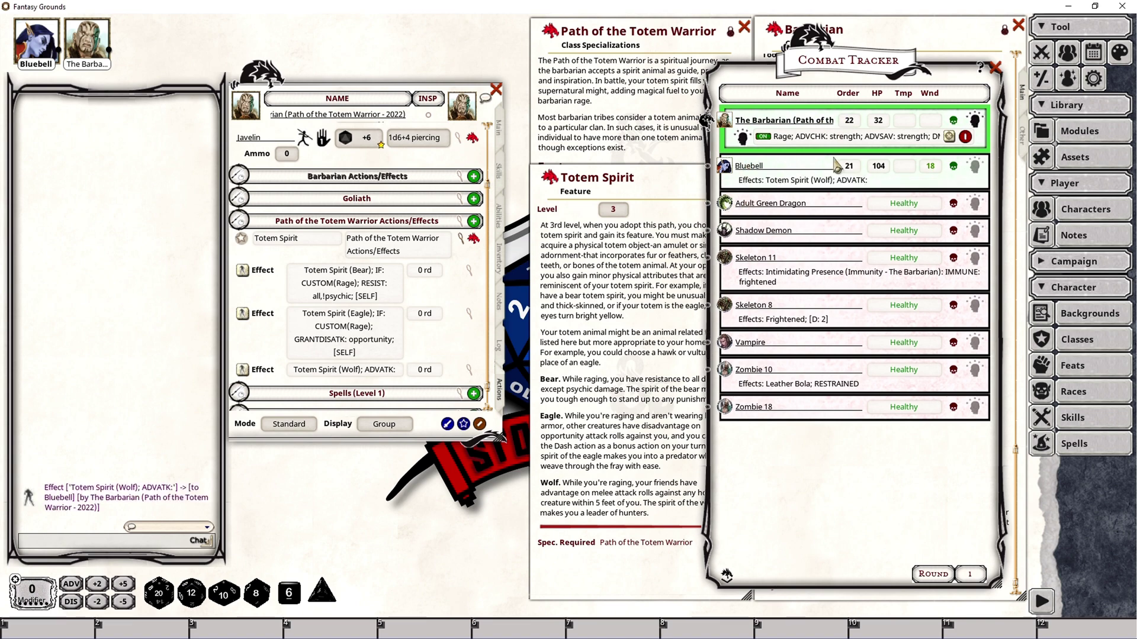
pyautogui.click(626, 519)
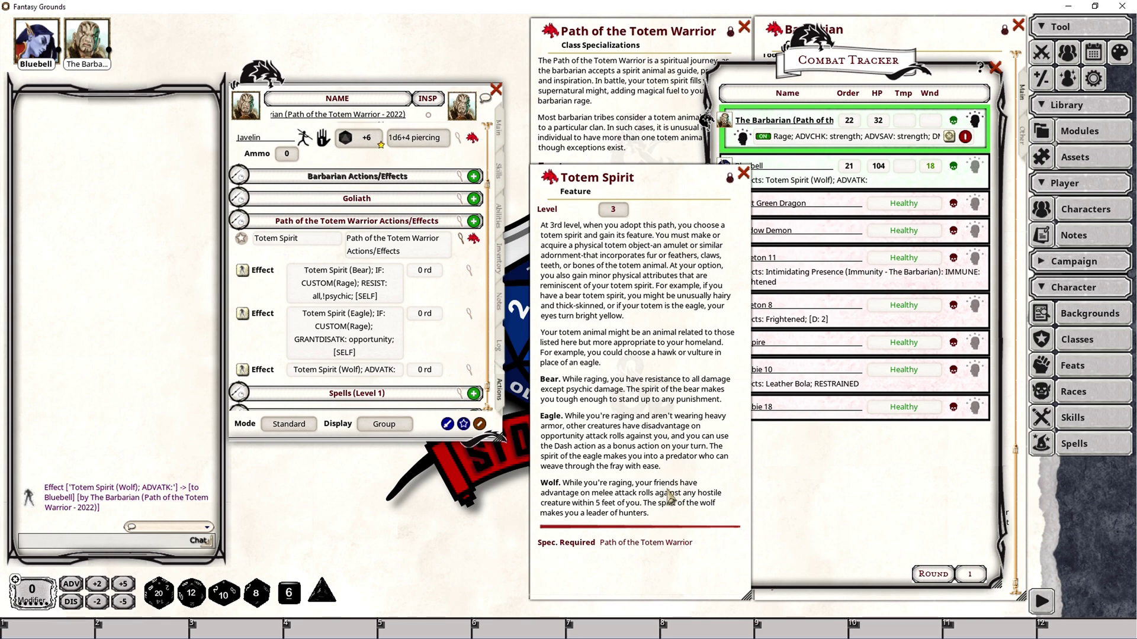
pyautogui.click(825, 497)
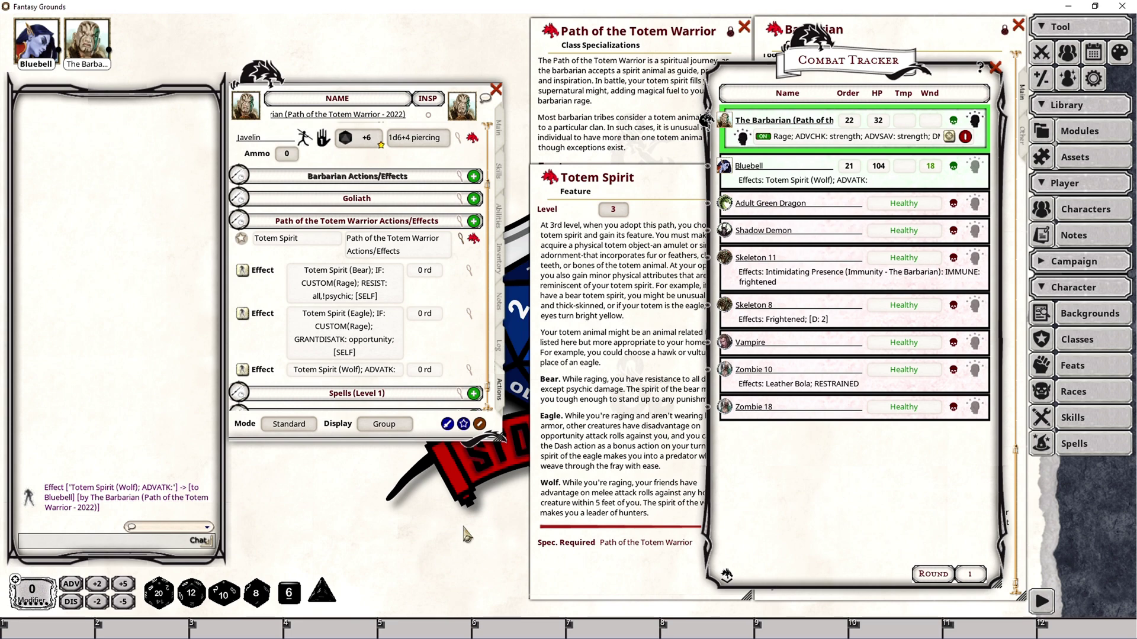
pyautogui.click(978, 172)
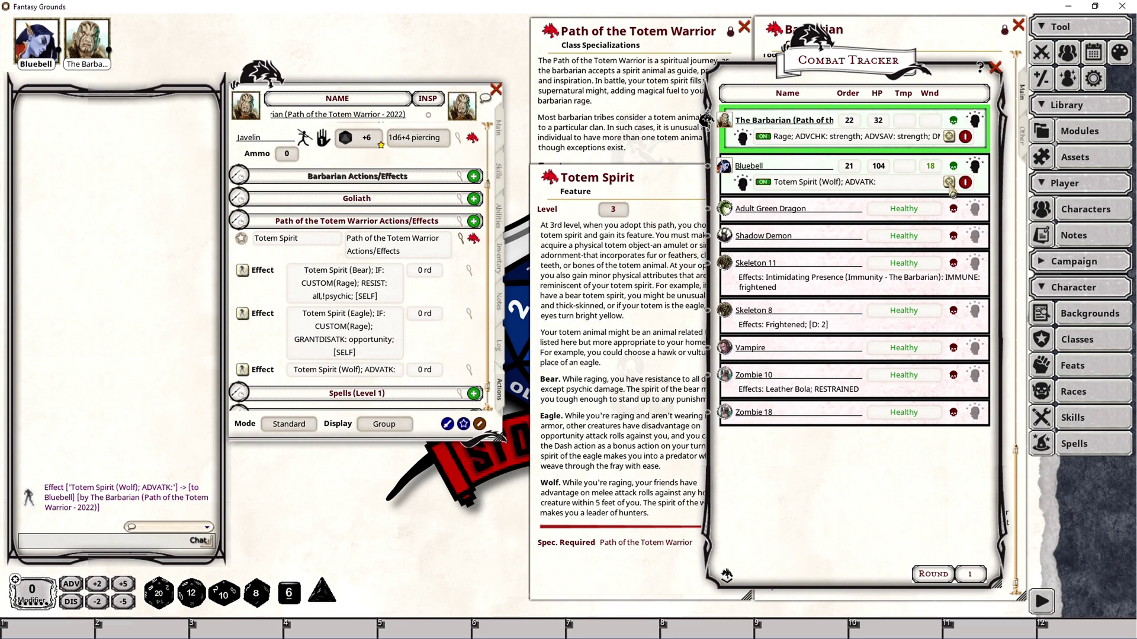
# - Limit Bluebell's Totem Spirit (Wolf) effect to the targets Skeleton 8, Zombie 10 and Shadow Demon
pyautogui.moveTo(949, 185); pyautogui.dragTo(788, 238)
pyautogui.moveTo(827, 314); pyautogui.dragTo(765, 328)
pyautogui.moveTo(949, 185); pyautogui.dragTo(749, 395)
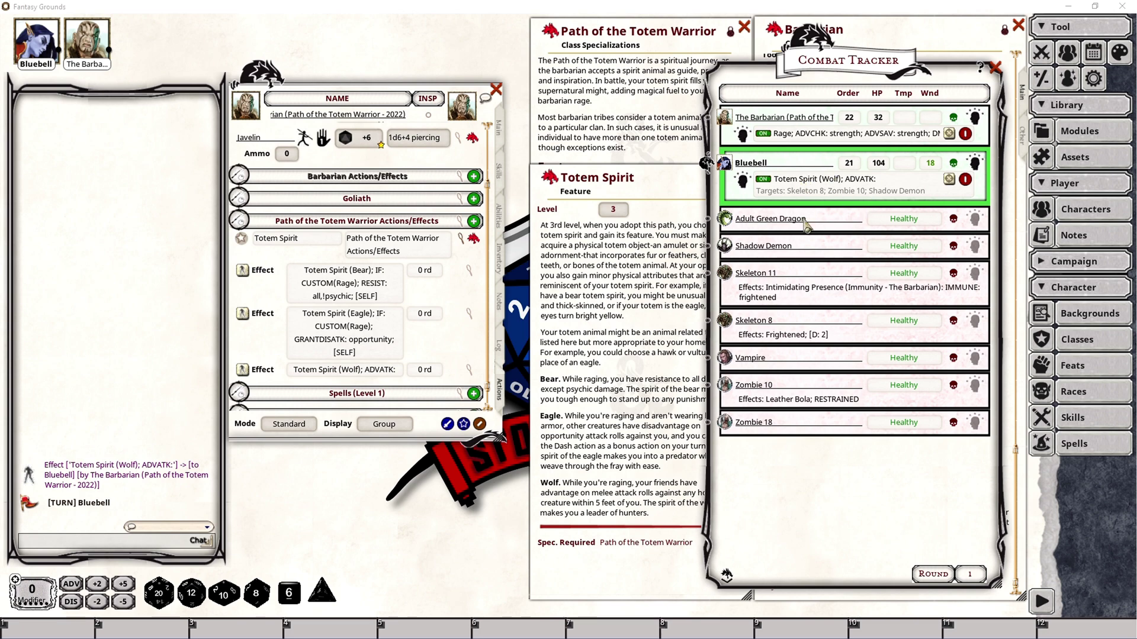
# - Target the Shadow Demon with Bluebell and roll her Quarterstaff attack and damage against it
pyautogui.click(34, 42)
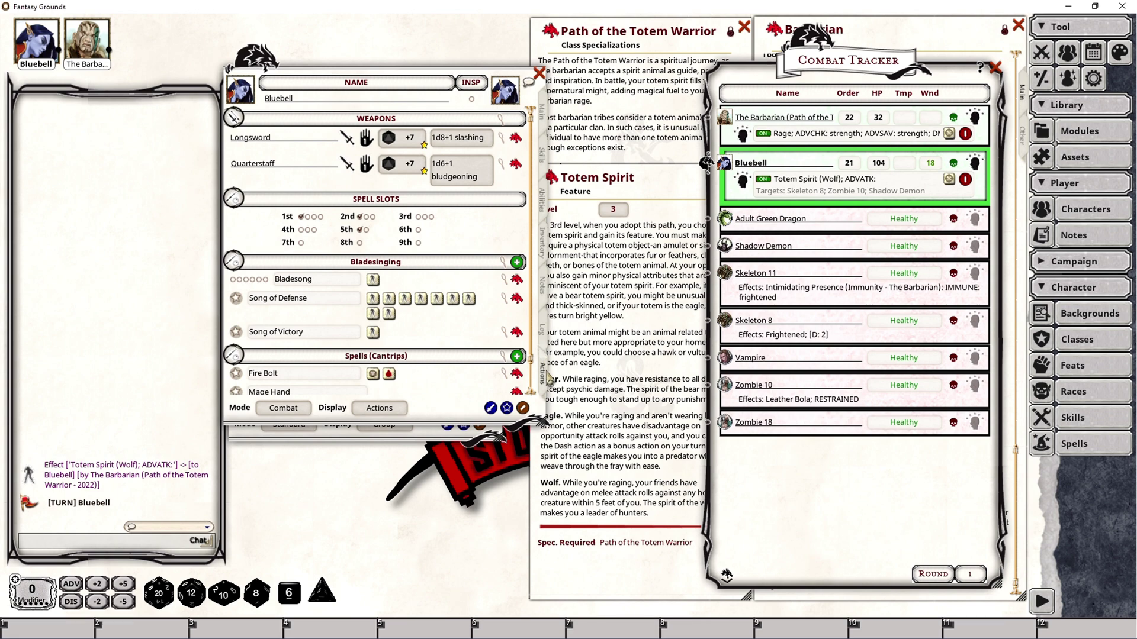
pyautogui.keyDown('ctrl'); pyautogui.click(725, 248); pyautogui.keyUp('ctrl')
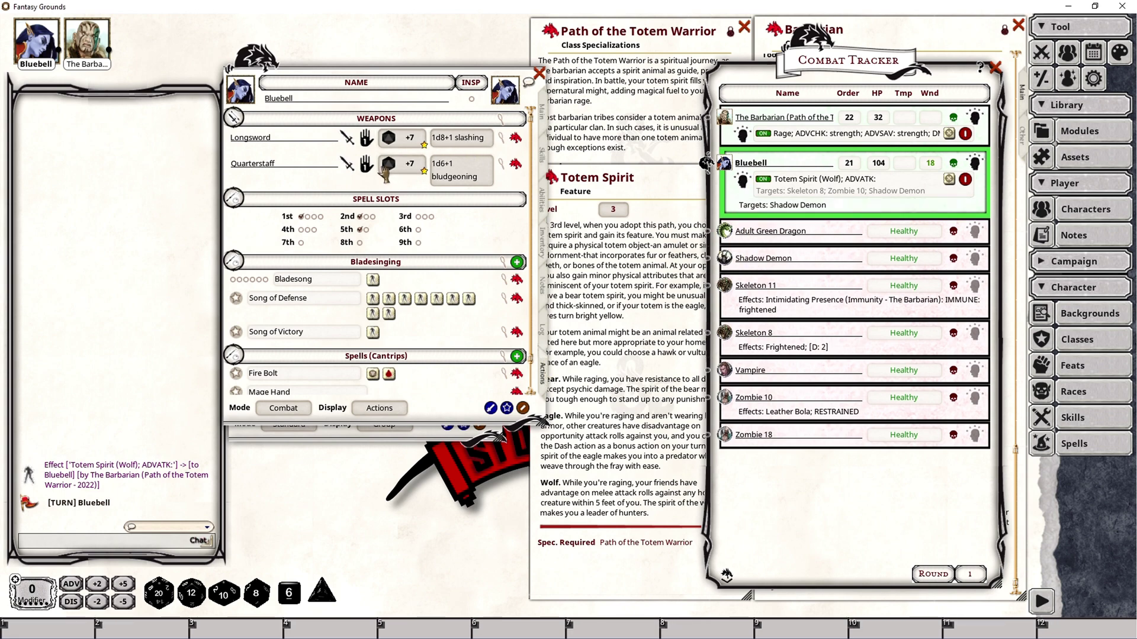
pyautogui.moveTo(408, 165); pyautogui.dragTo(118, 204)
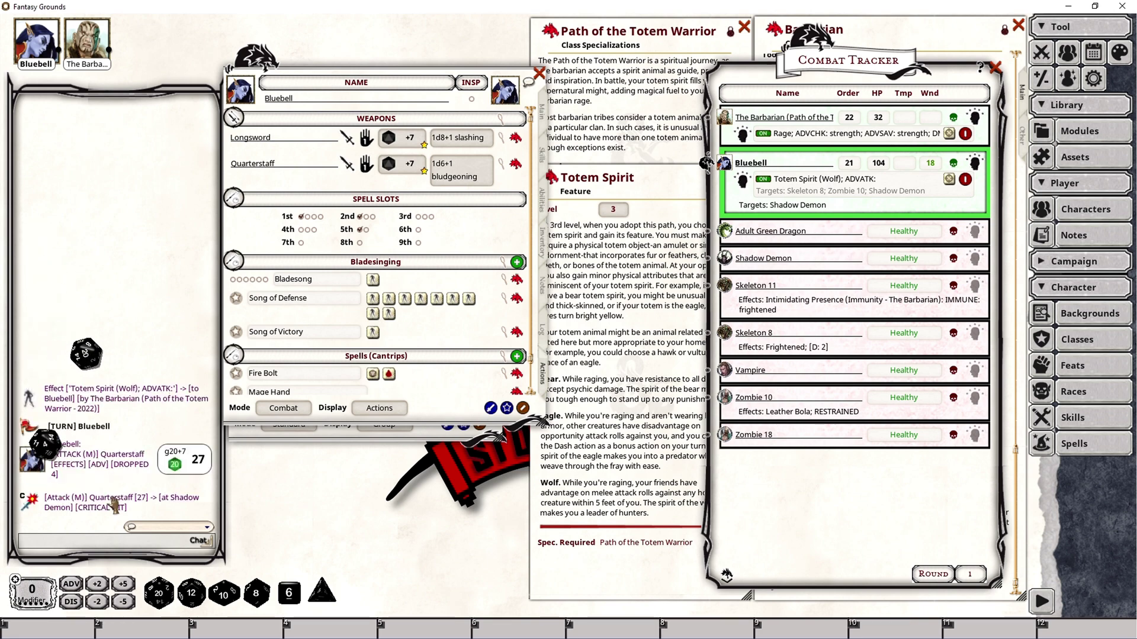
pyautogui.moveTo(462, 172); pyautogui.dragTo(118, 136)
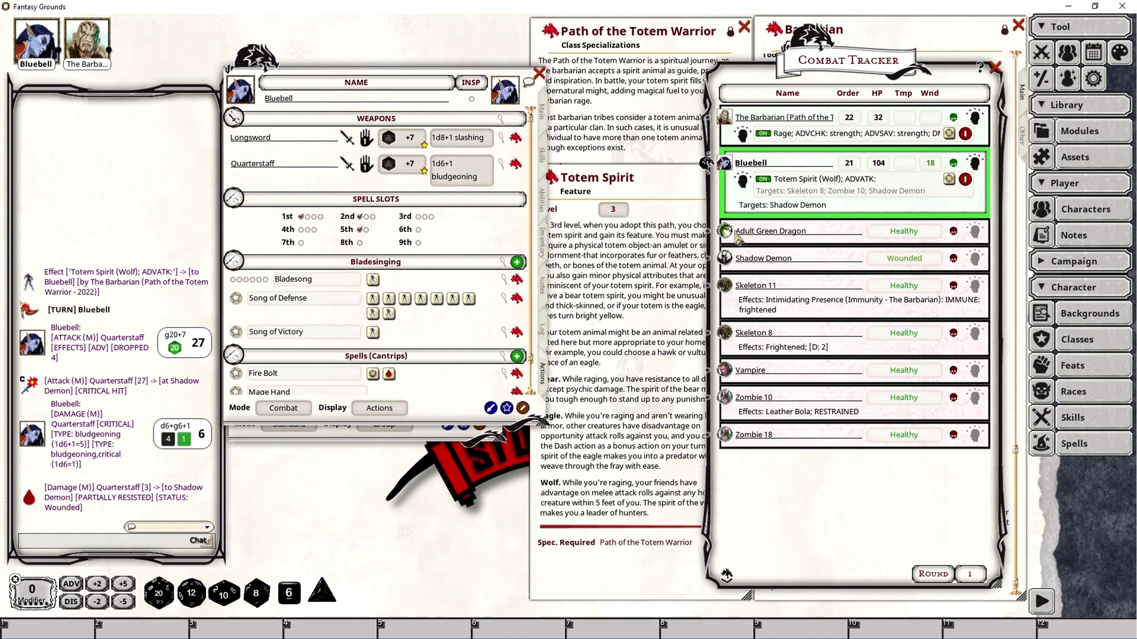
# - Switch Bluebell's target to the Adult Green Dragon, roll a Quarterstaff attack against it, and close the Totem Spirit description
pyautogui.keyDown('ctrl'); pyautogui.click(726, 261); pyautogui.keyUp('ctrl')
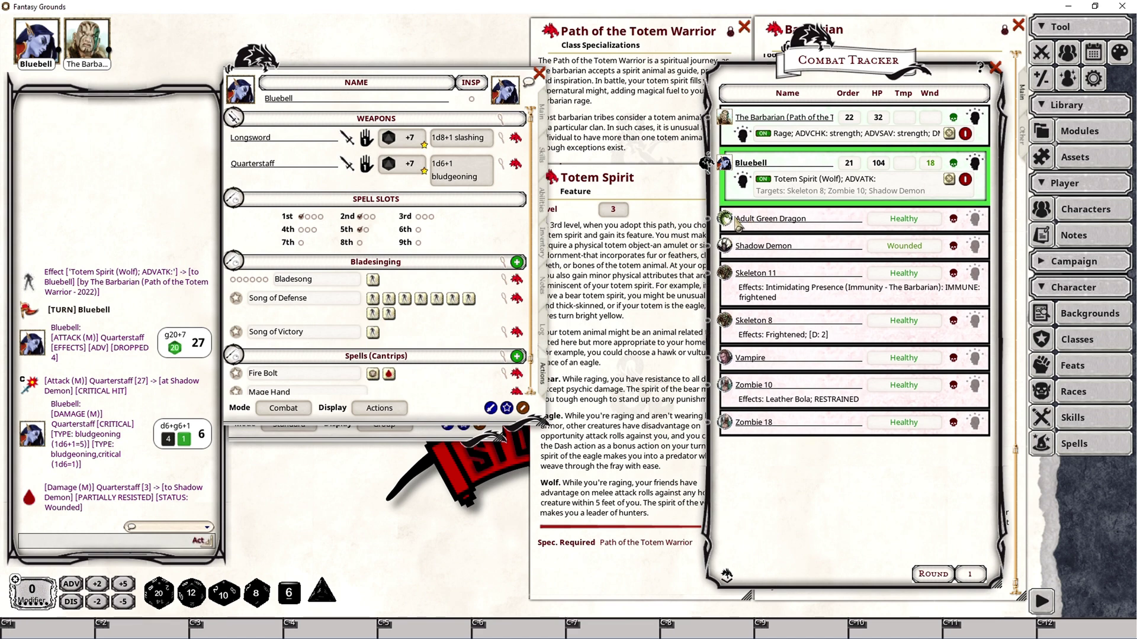
pyautogui.keyDown('ctrl'); pyautogui.click(738, 220); pyautogui.keyUp('ctrl')
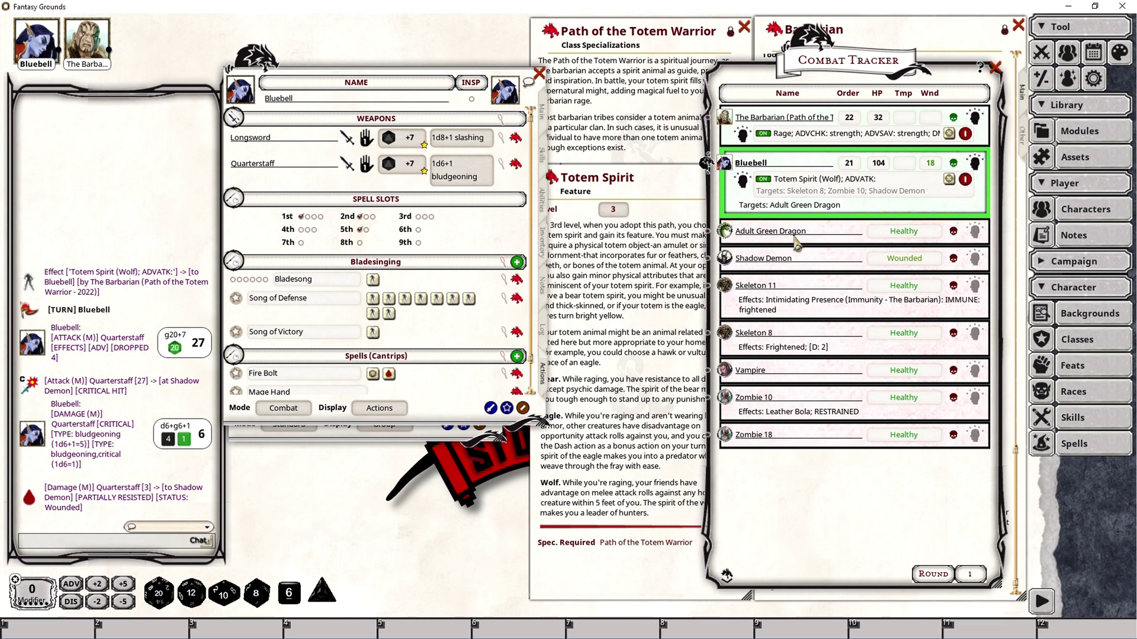
pyautogui.moveTo(403, 170); pyautogui.dragTo(143, 291)
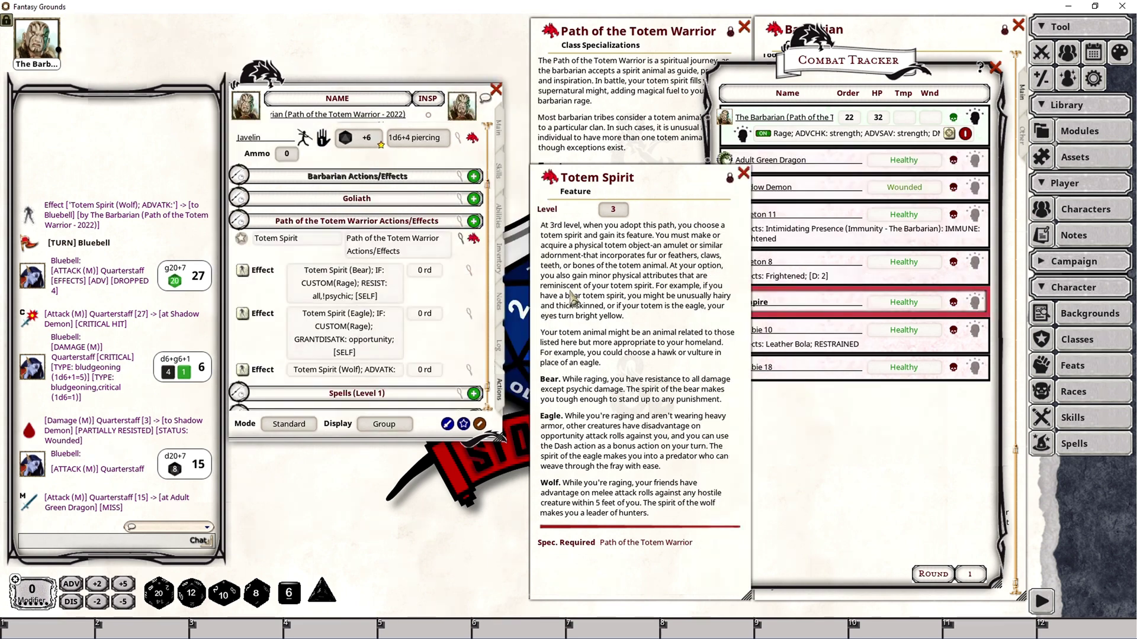
pyautogui.click(744, 175)
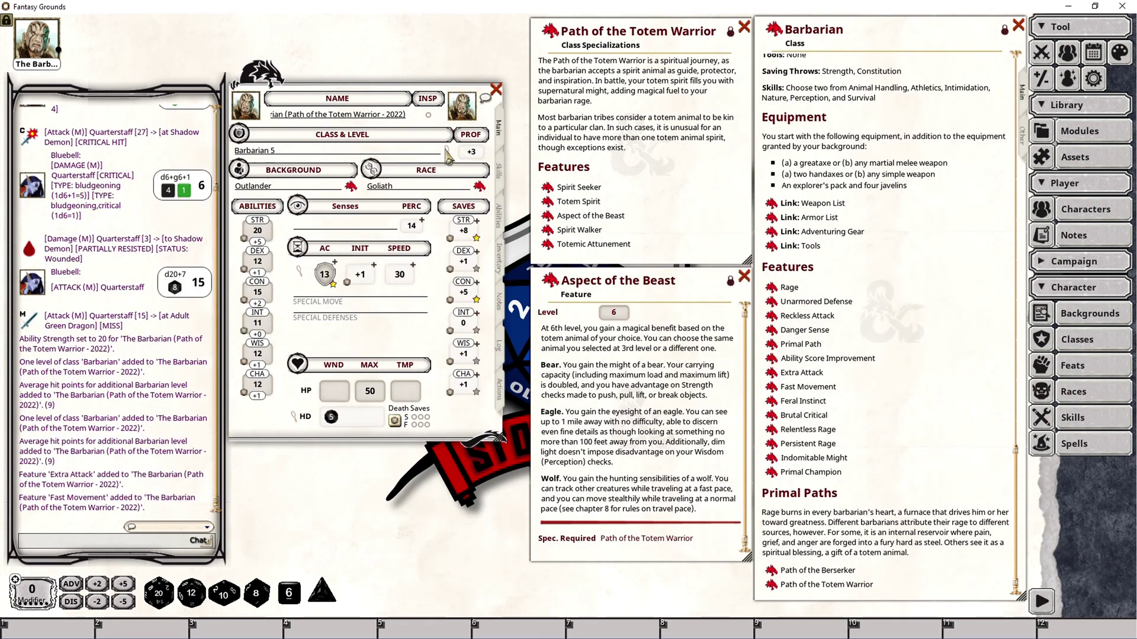
# - Level the barbarian up to Barbarian 6, gaining Aspect of the Beast, and commit the level-up
pyautogui.click(447, 153)
pyautogui.click(744, 354)
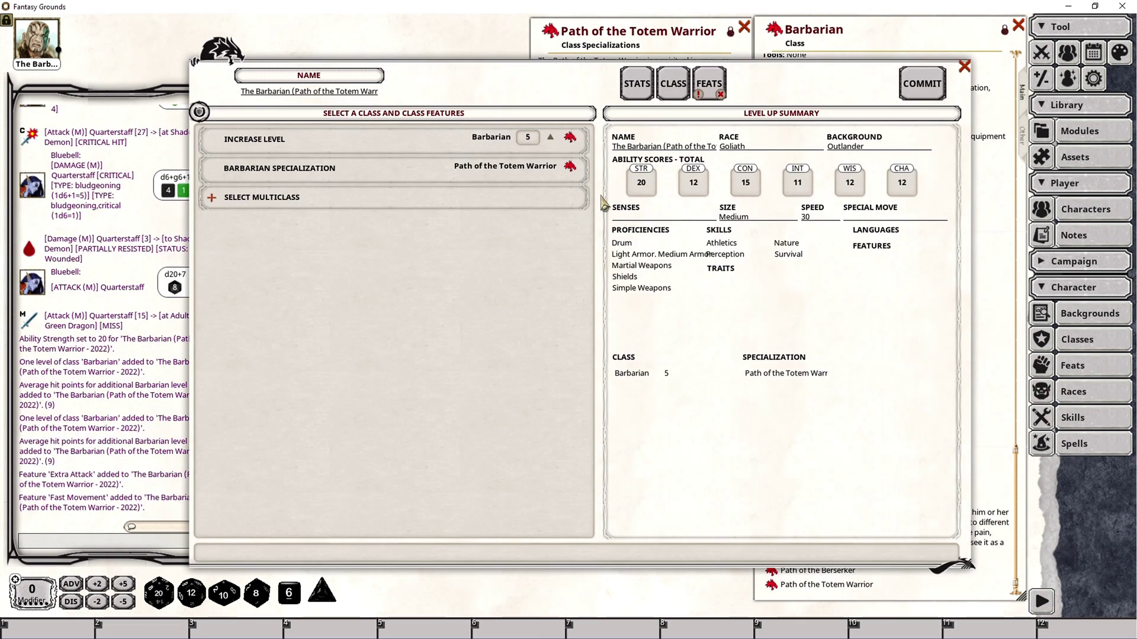
pyautogui.click(550, 137)
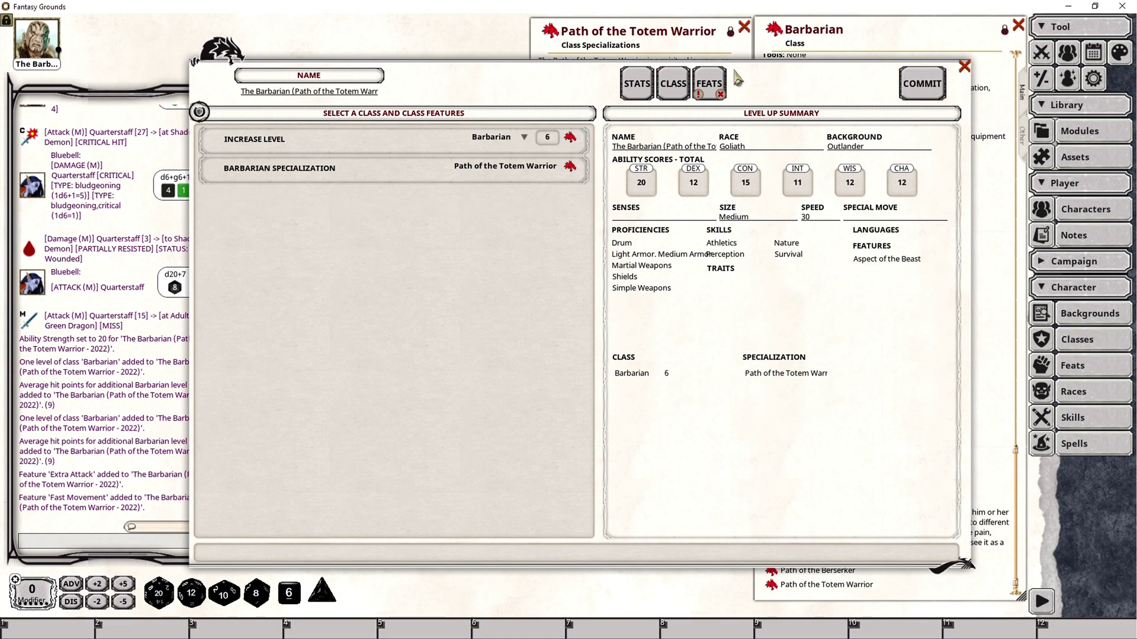
pyautogui.click(716, 83)
pyautogui.click(639, 83)
pyautogui.click(670, 84)
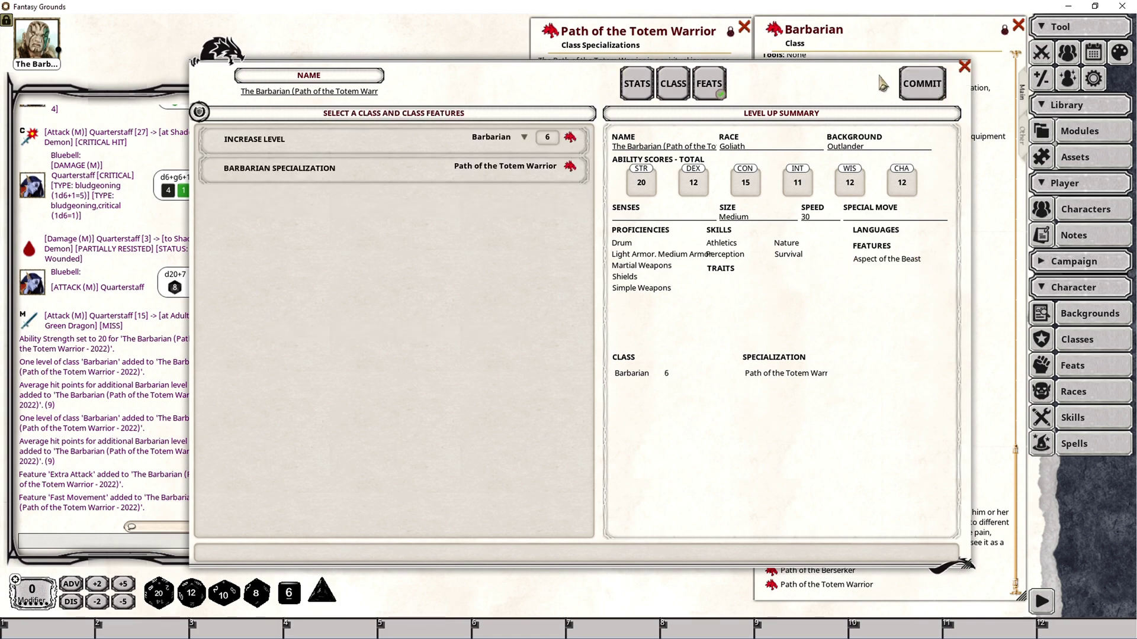
pyautogui.click(928, 87)
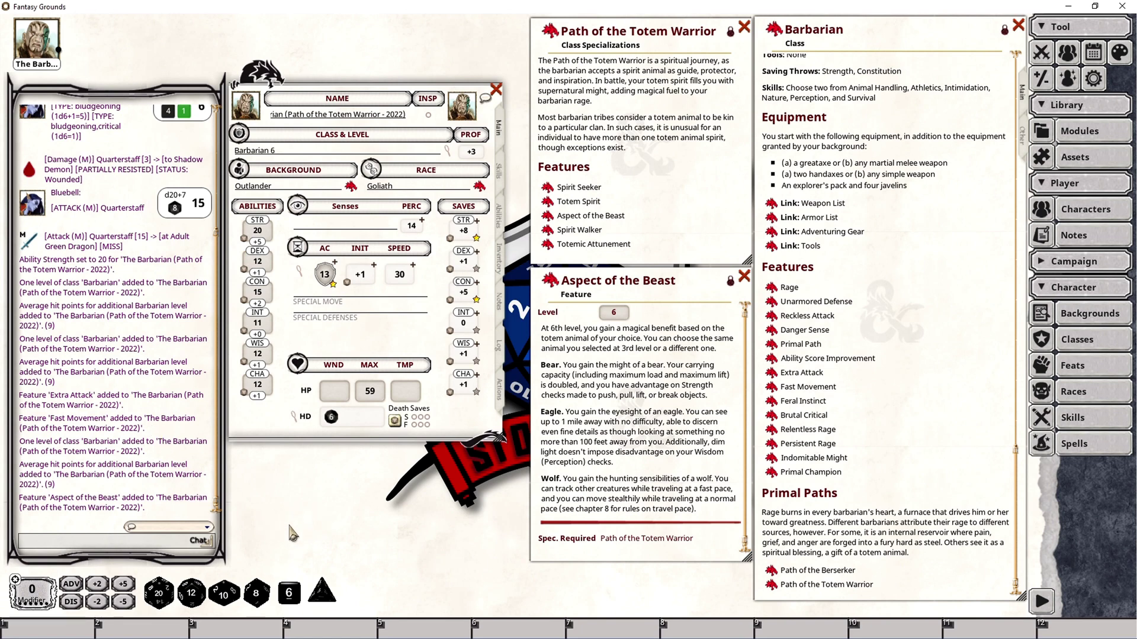
# - Check the barbarian's encumbrance values and read the Orc race's traits for Powerful Build
pyautogui.click(500, 276)
pyautogui.scroll(-5, 391, 323)
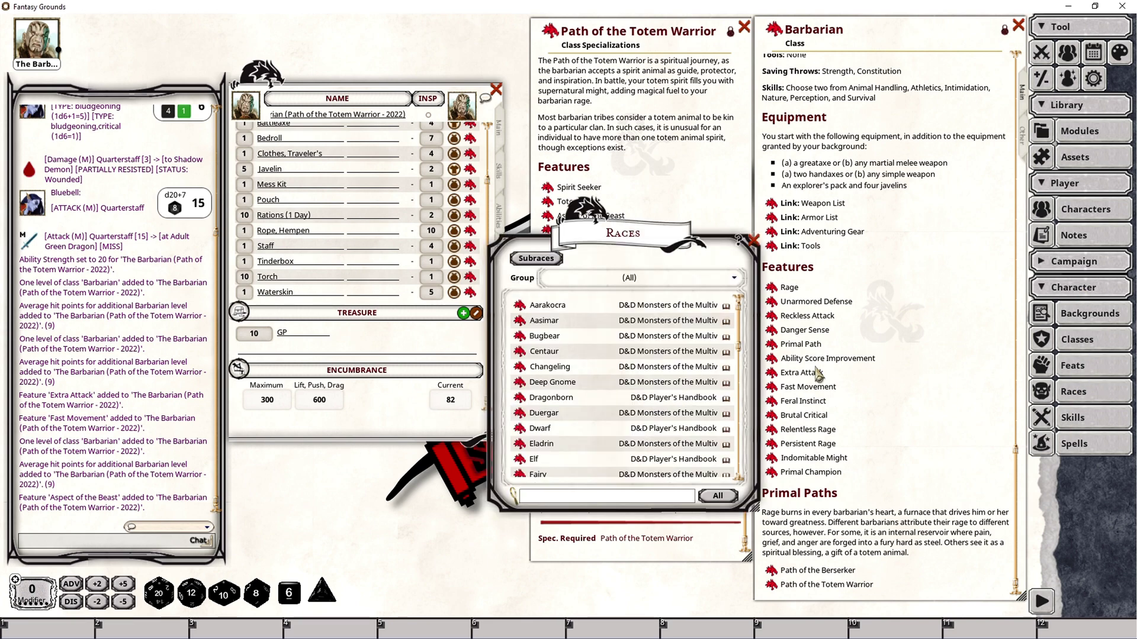
pyautogui.click(1073, 393)
pyautogui.scroll(-4, 562, 444)
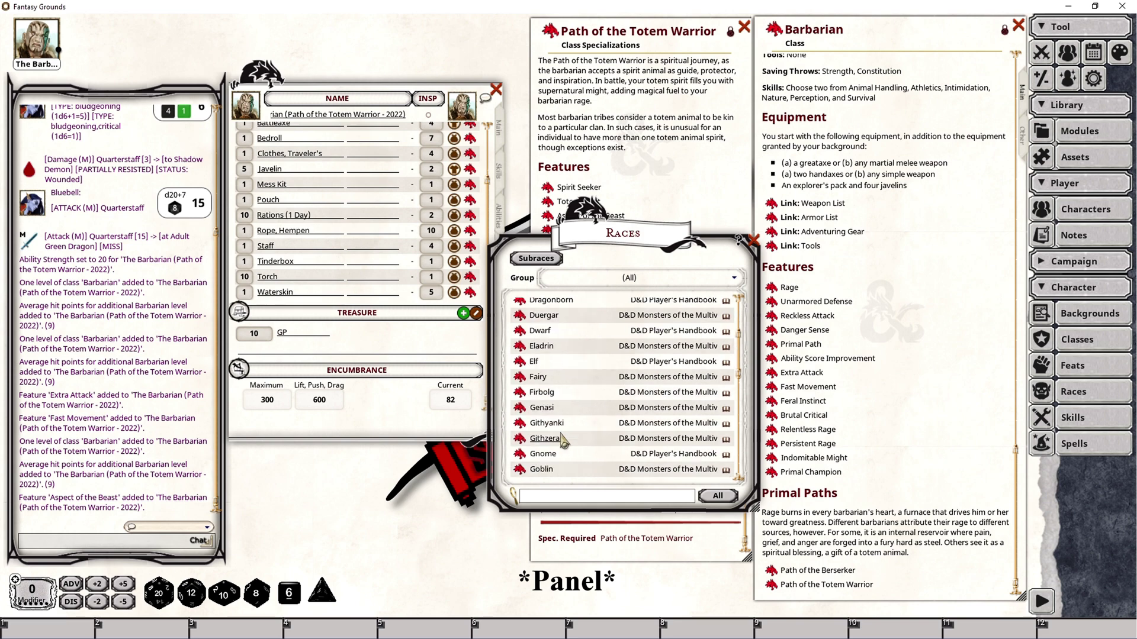
pyautogui.scroll(-1, 557, 421)
pyautogui.scroll(-3, 556, 421)
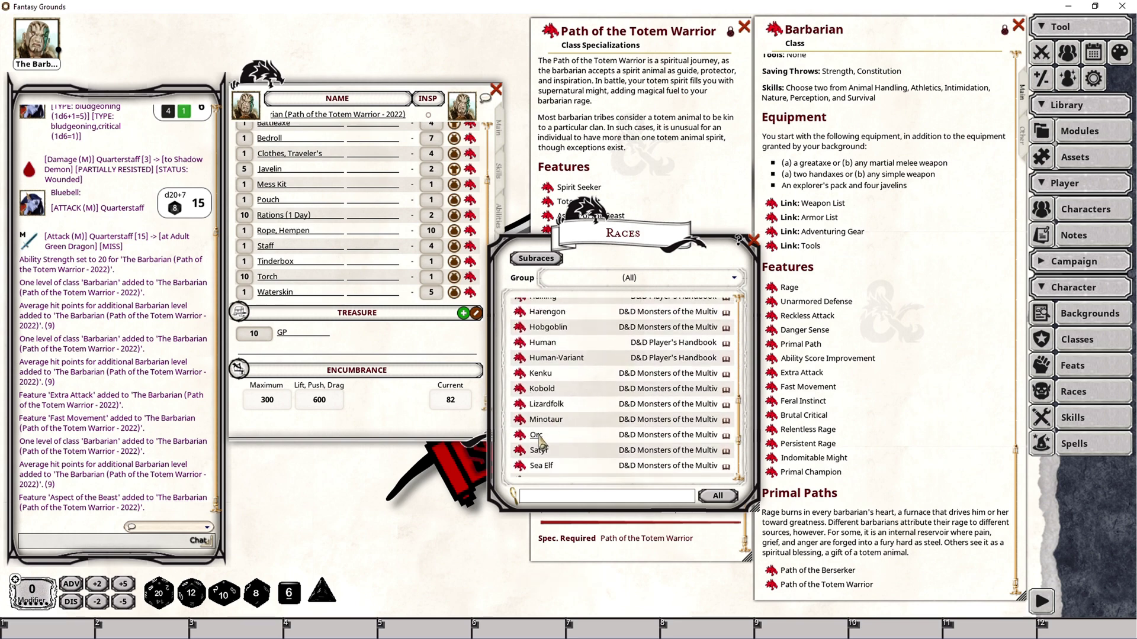
pyautogui.click(539, 434)
pyautogui.moveTo(824, 265); pyautogui.dragTo(728, 122)
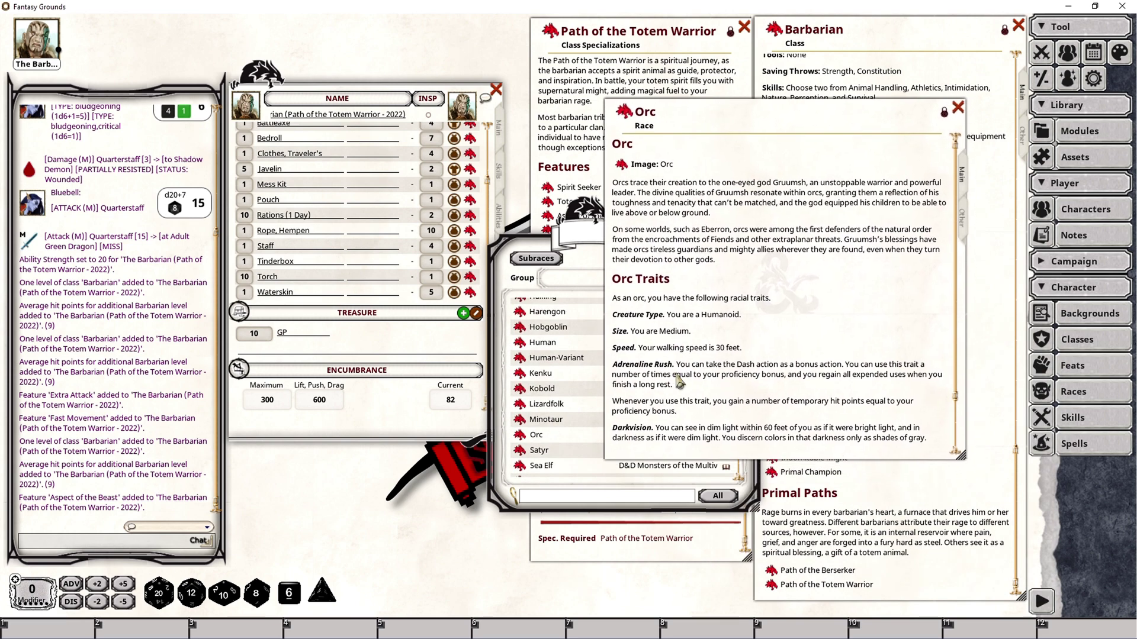
pyautogui.scroll(-2, 694, 388)
pyautogui.scroll(-1, 695, 388)
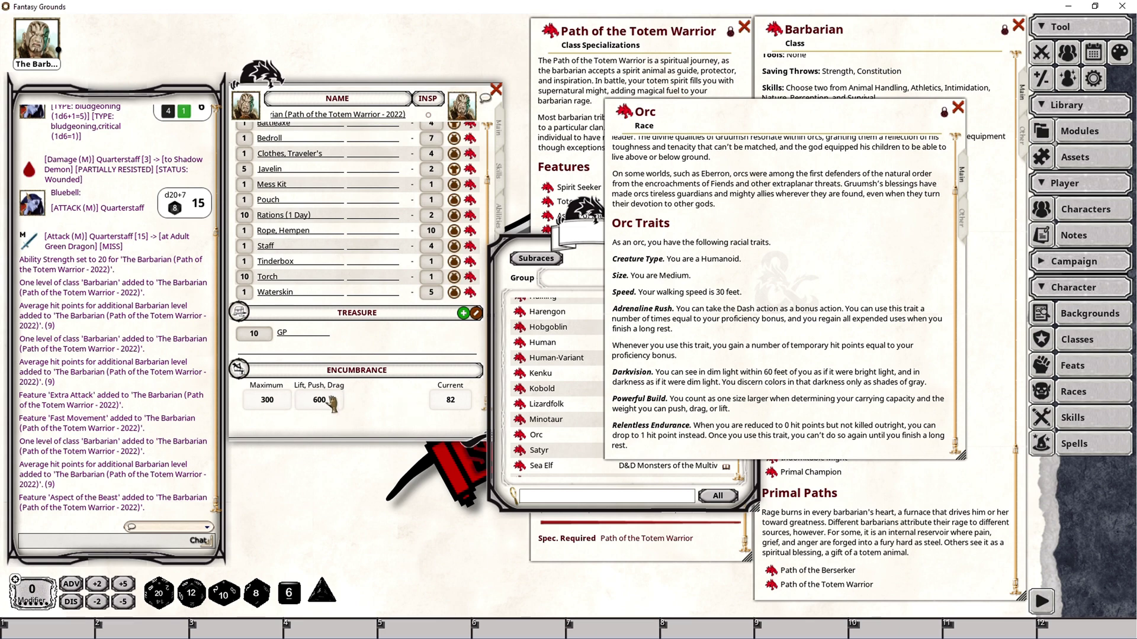
pyautogui.click(958, 110)
pyautogui.moveTo(588, 229); pyautogui.dragTo(867, 197)
pyautogui.click(582, 384)
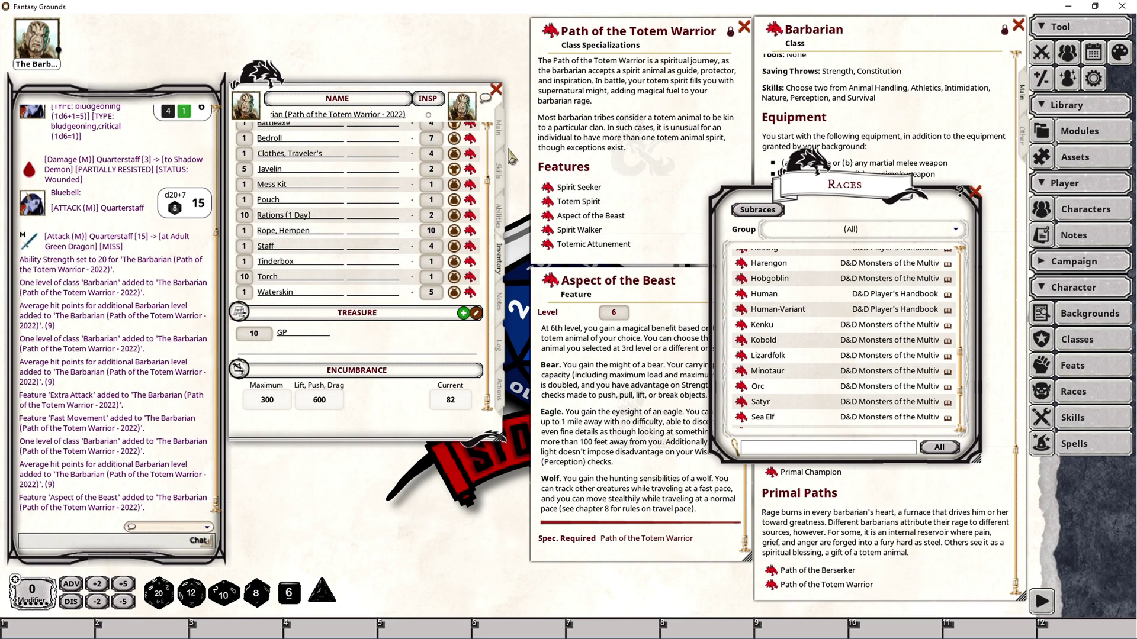
# - Add a trait named "Powerful Build" to the barbarian's traits
pyautogui.click(500, 224)
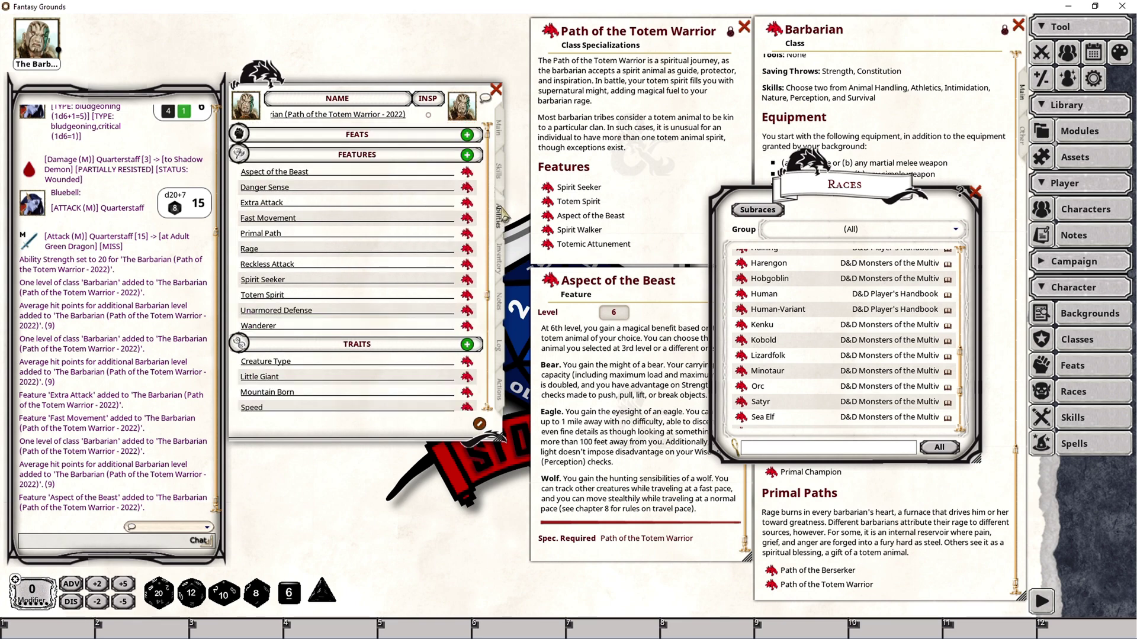
pyautogui.scroll(-3, 320, 368)
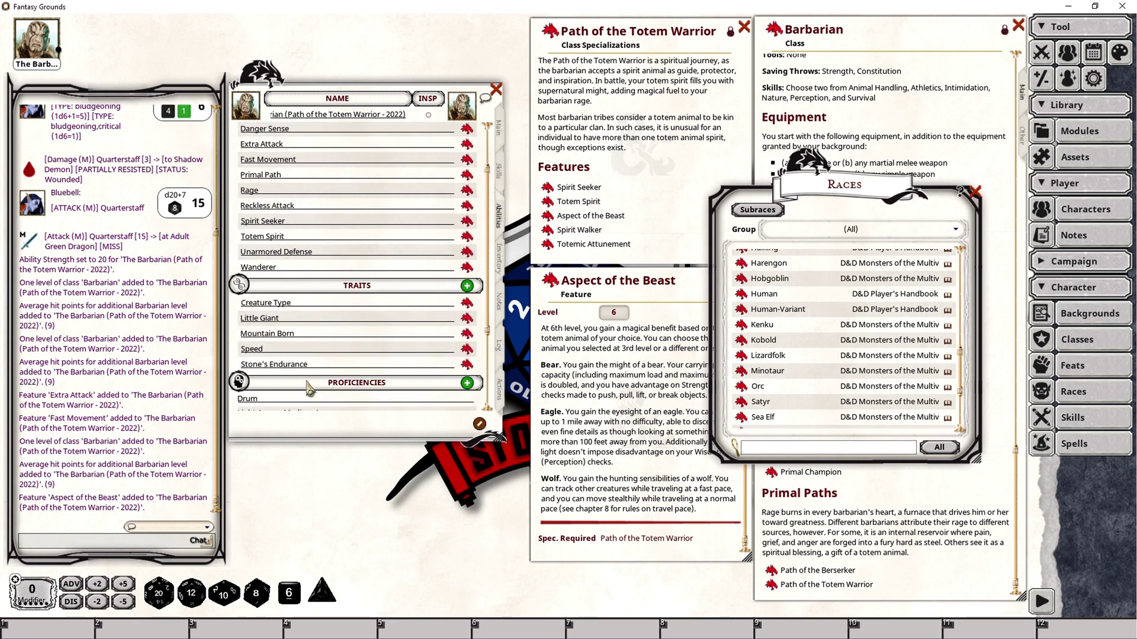
pyautogui.rightClick(323, 372)
pyautogui.click(324, 372)
pyautogui.write('Pow')
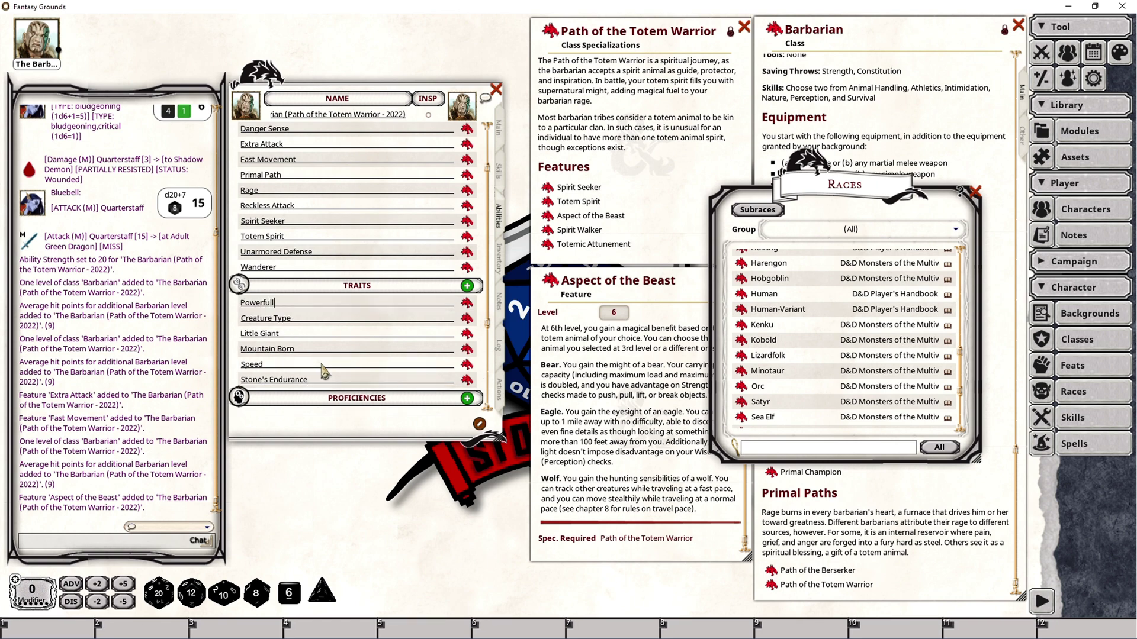
pyautogui.write('erful Bui')
pyautogui.press('Return')
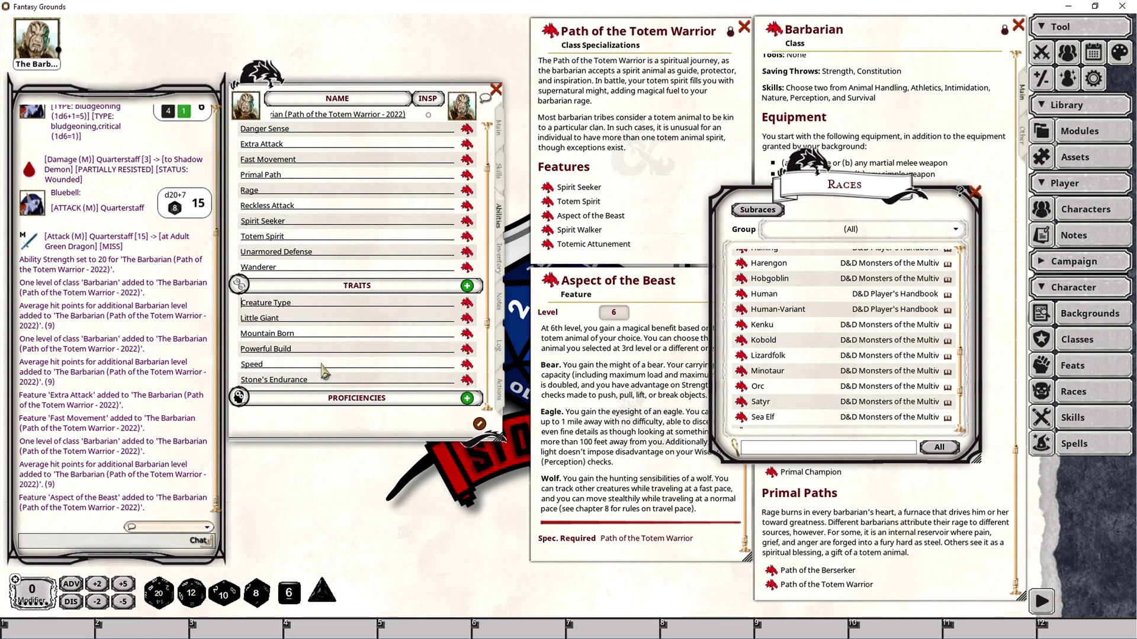
# - Compare the barbarian's encumbrance values with the traits on the sheet, including Little Giant and Powerful Build
pyautogui.click(499, 270)
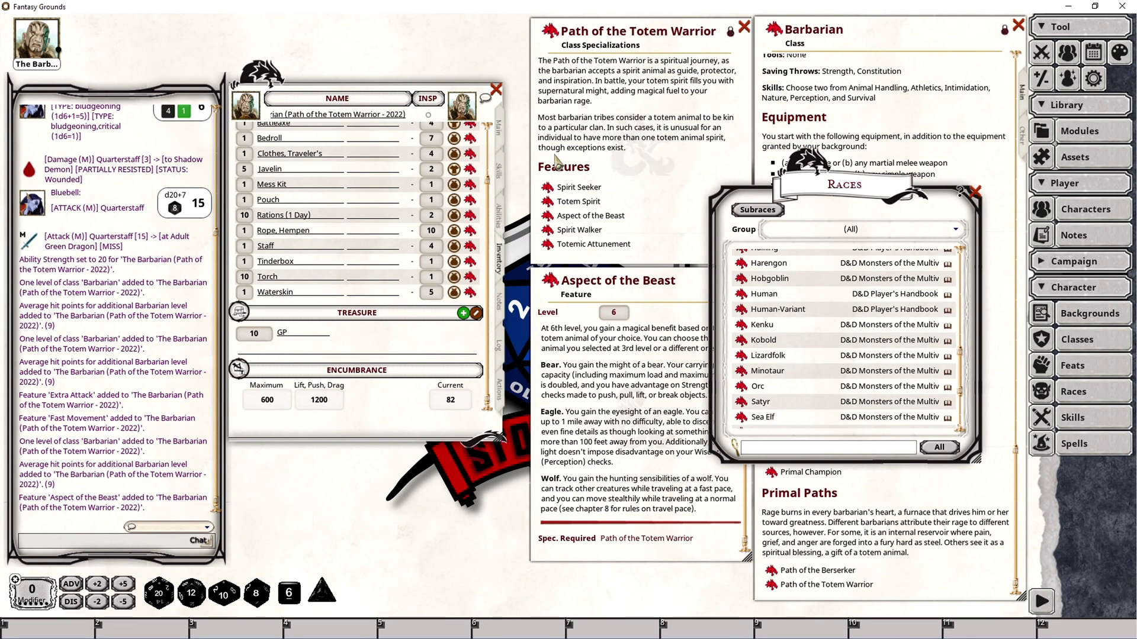
pyautogui.click(501, 213)
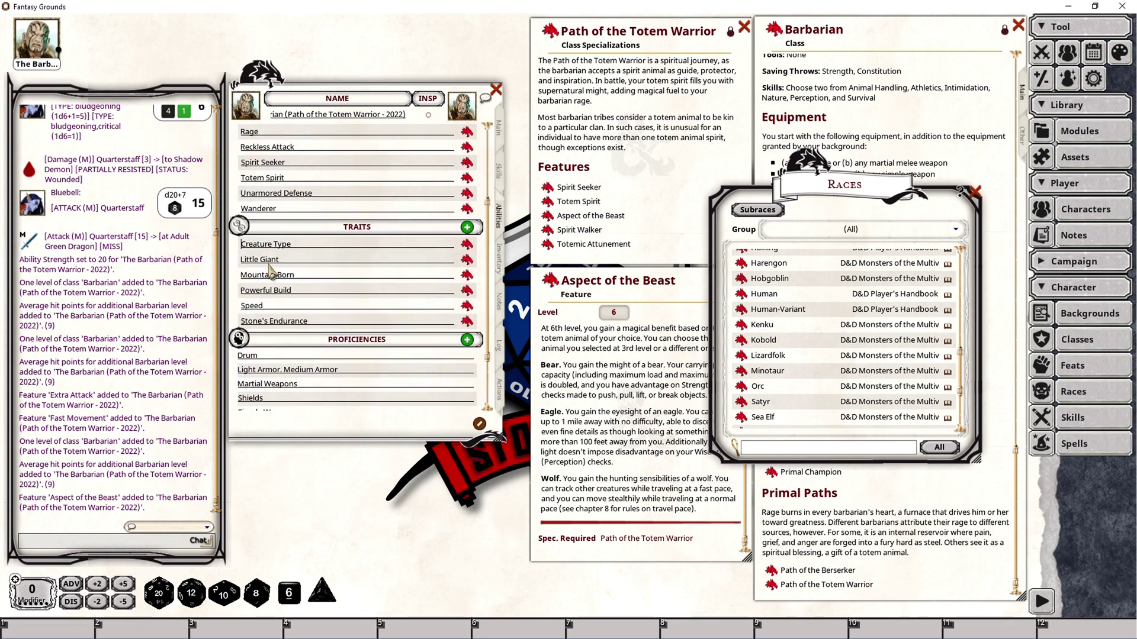
pyautogui.click(501, 273)
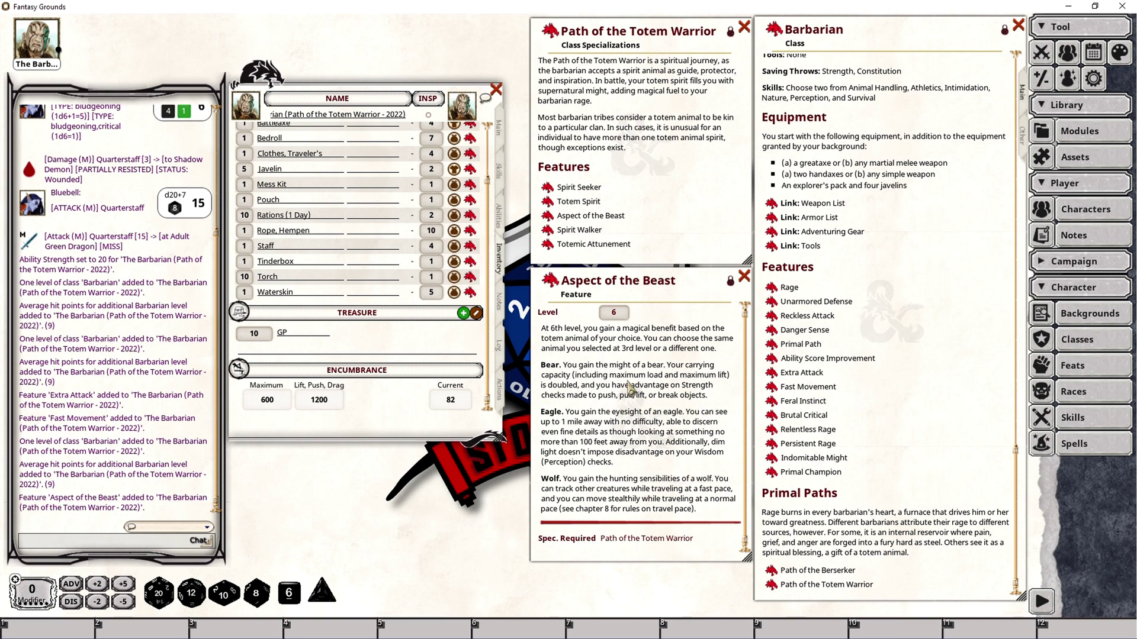
# - Collapse the barbarian's Totem Spirit effects and roll a Strength check with advantage
pyautogui.click(500, 391)
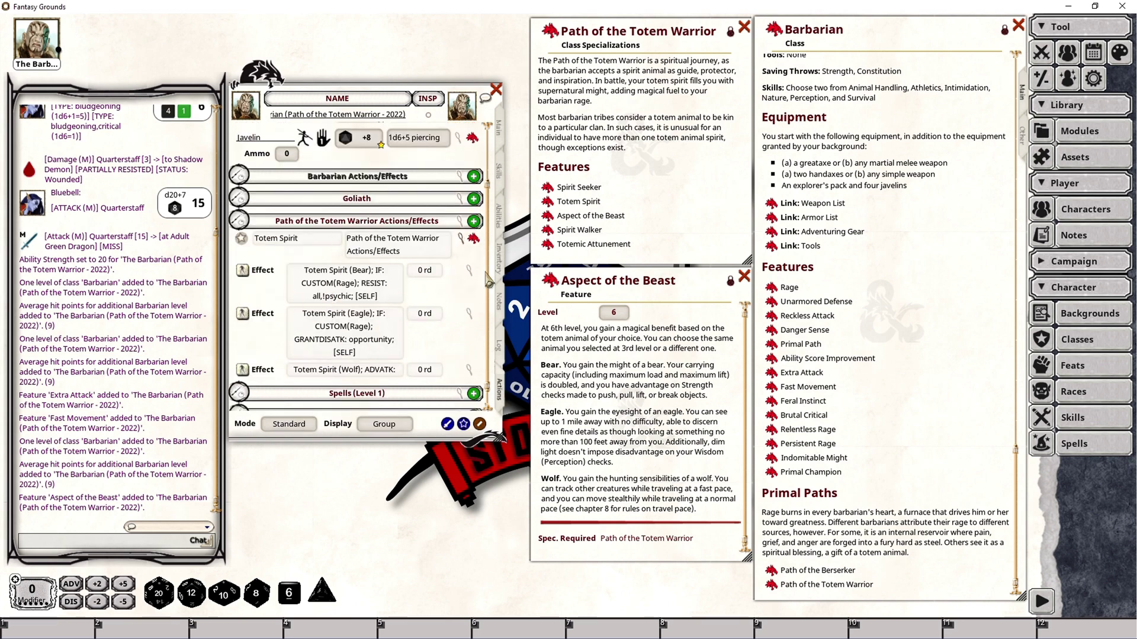
pyautogui.click(460, 240)
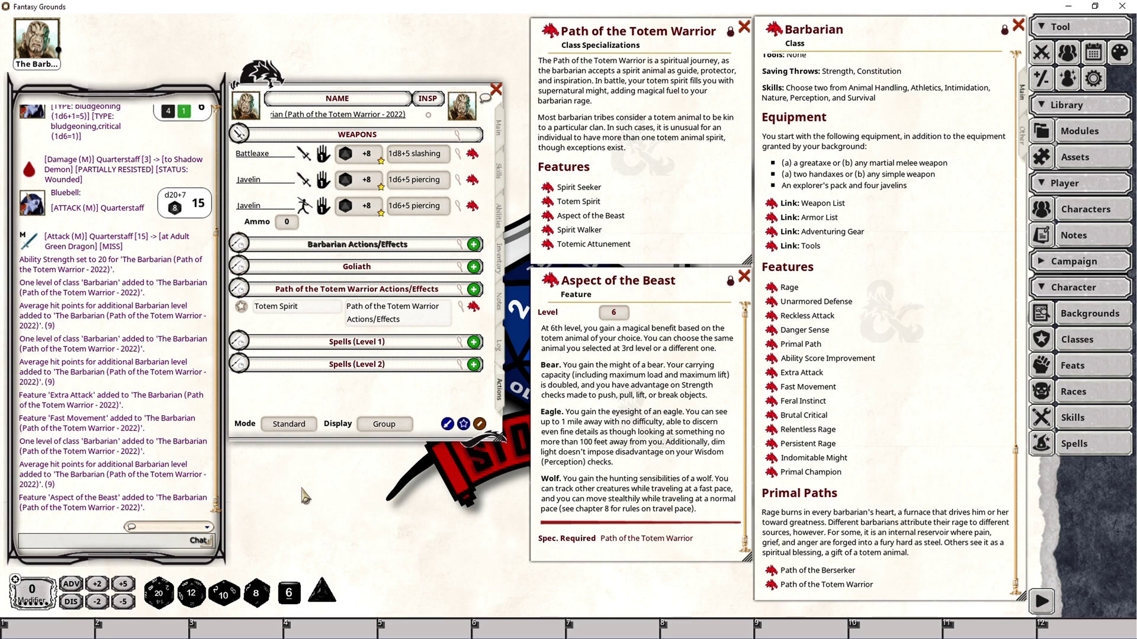
pyautogui.click(73, 585)
pyautogui.click(500, 127)
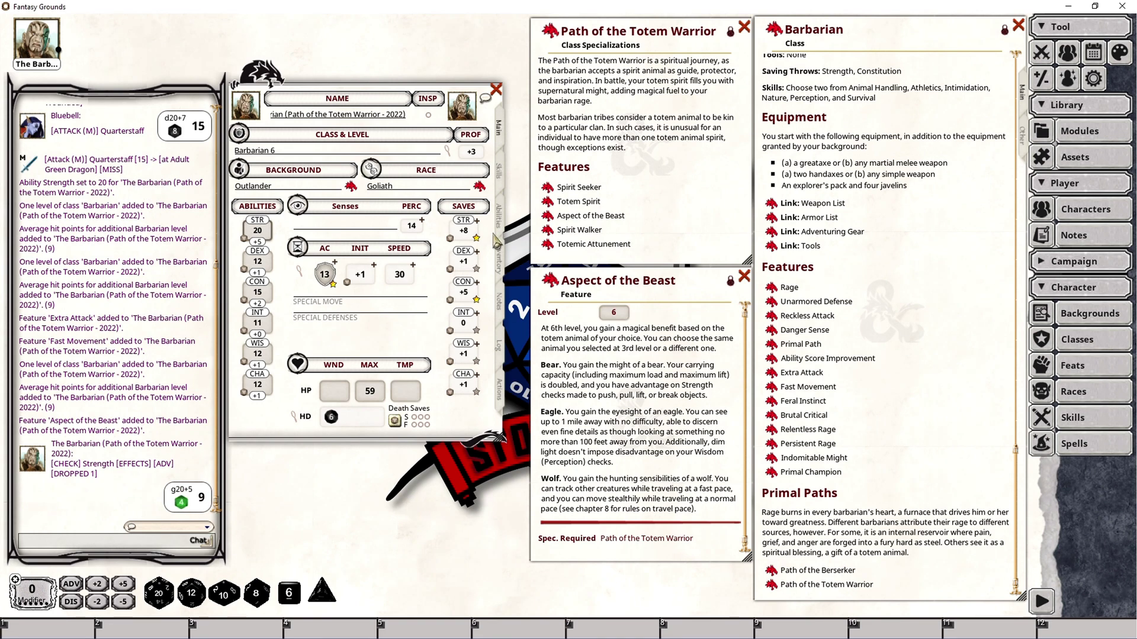
# - Roll the barbarian's Perception skill check with advantage
pyautogui.click(502, 260)
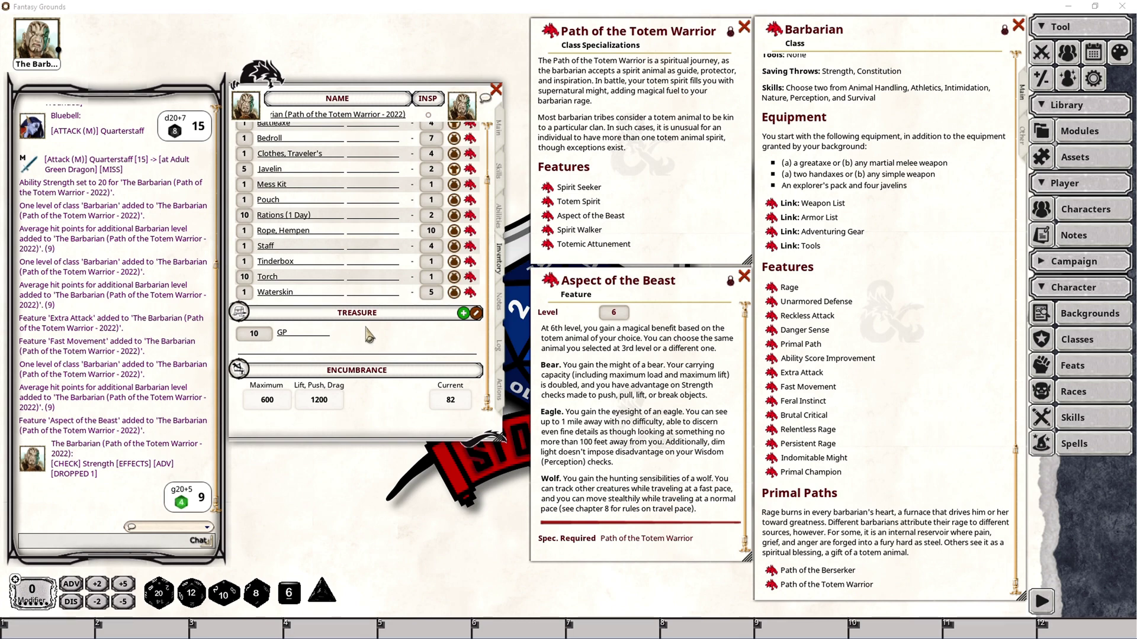
pyautogui.click(501, 394)
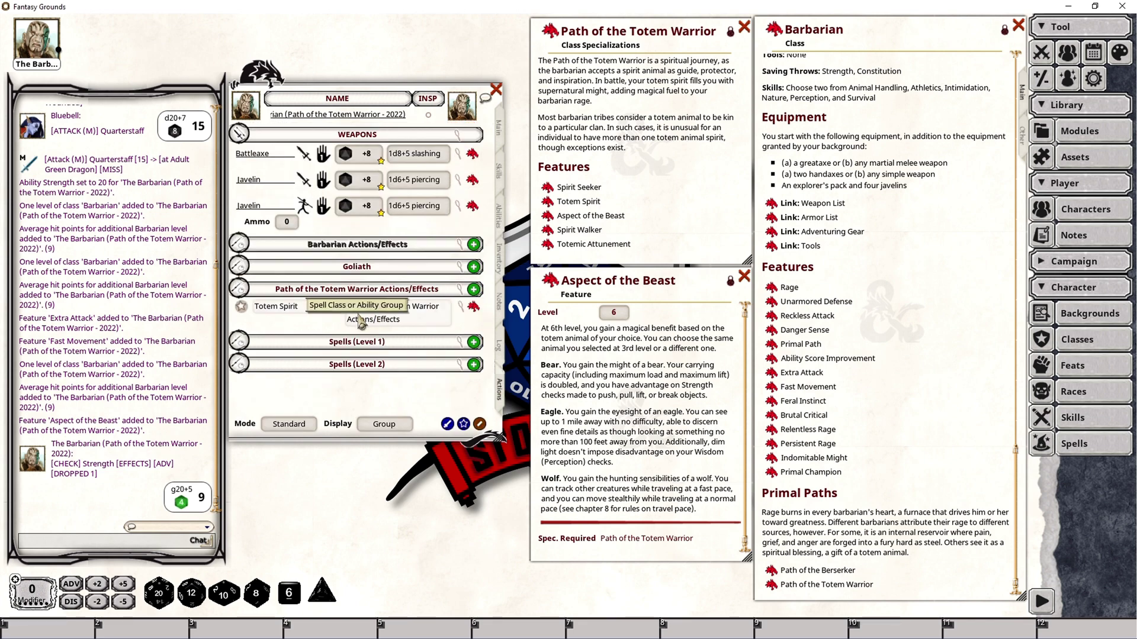
pyautogui.click(500, 178)
pyautogui.click(71, 586)
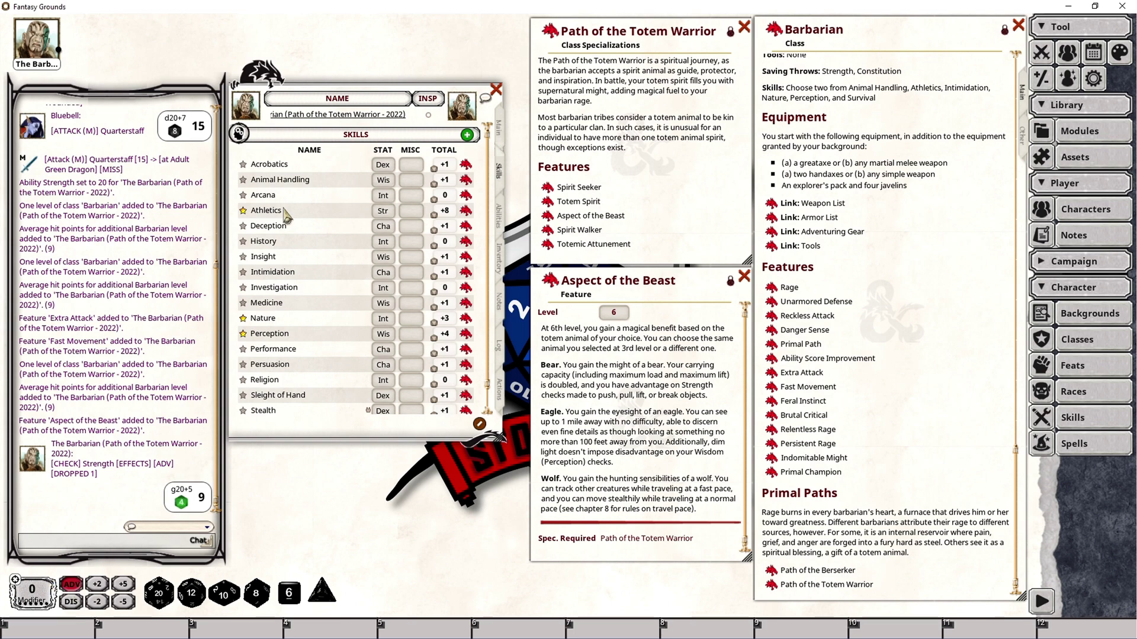
pyautogui.doubleClick(437, 339)
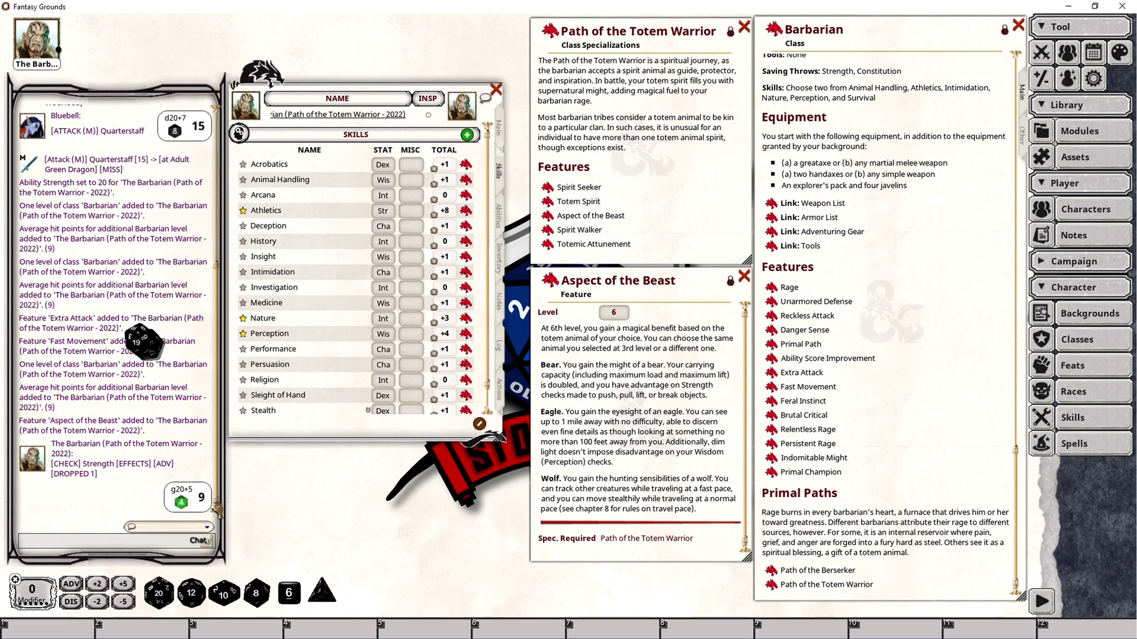
# - Roll a plain Perception skill check for the barbarian without advantage
pyautogui.click(501, 386)
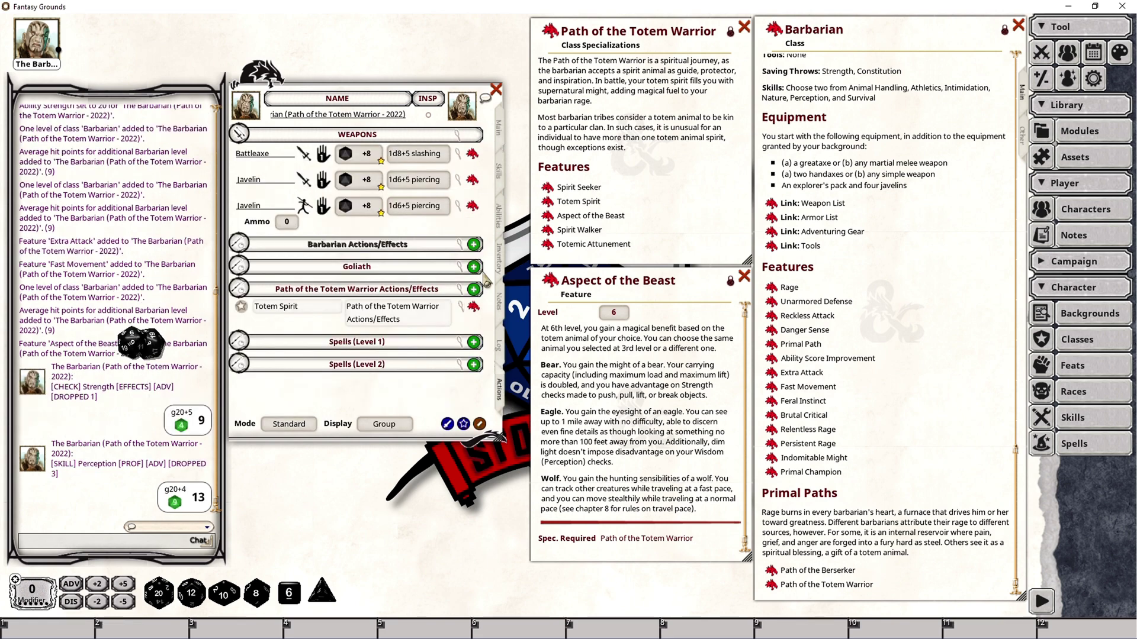
pyautogui.click(501, 173)
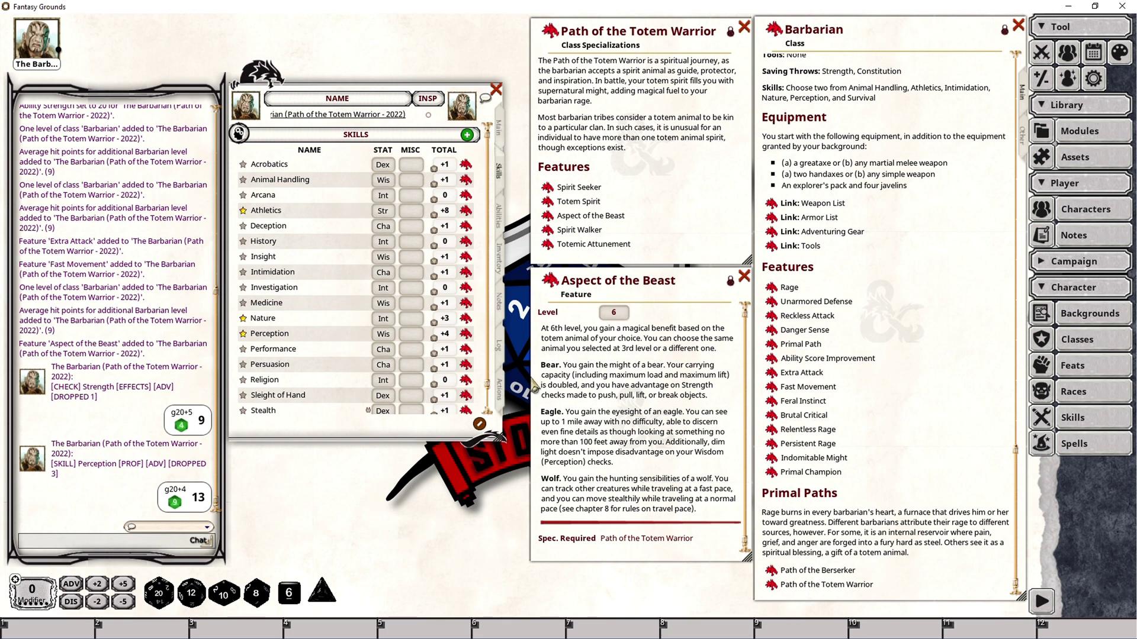
pyautogui.click(501, 389)
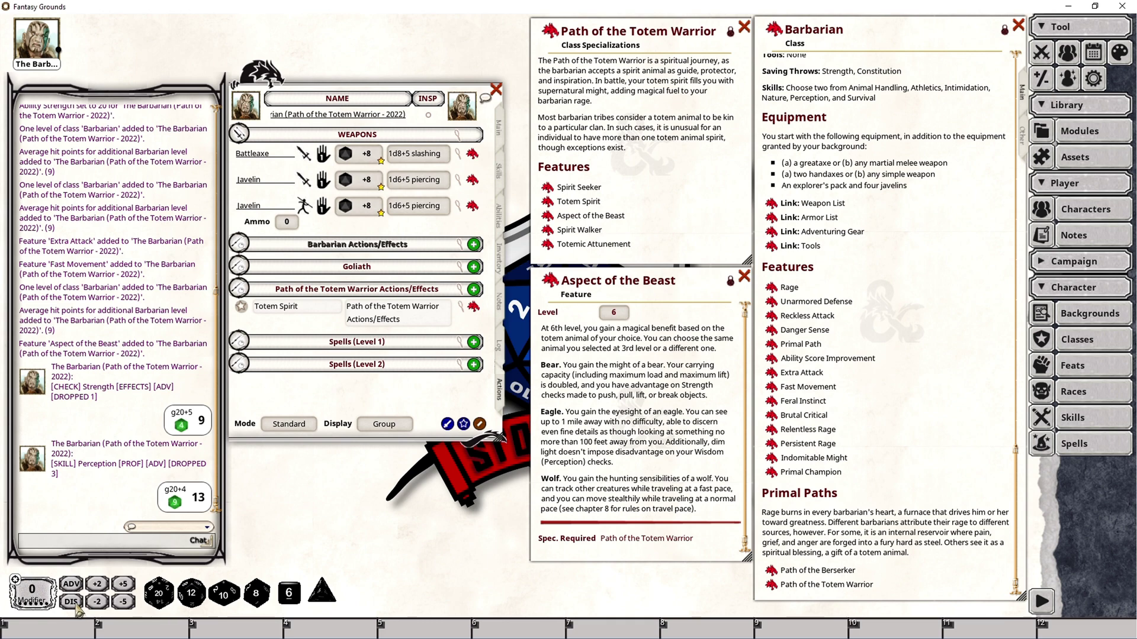
pyautogui.click(73, 585)
pyautogui.click(73, 588)
pyautogui.click(499, 171)
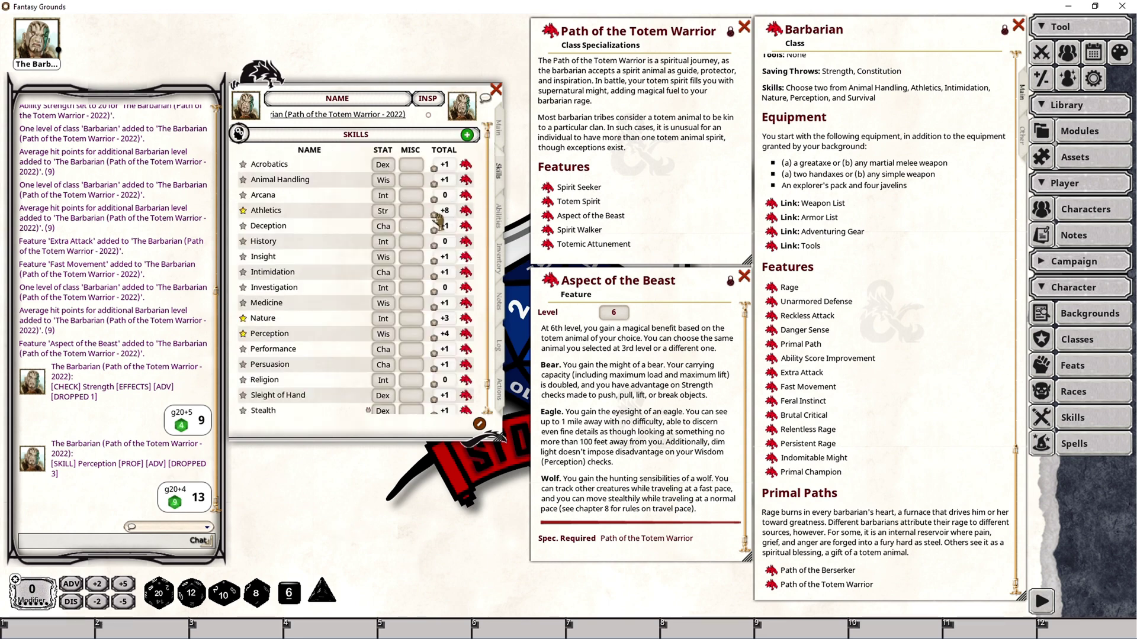
pyautogui.doubleClick(428, 337)
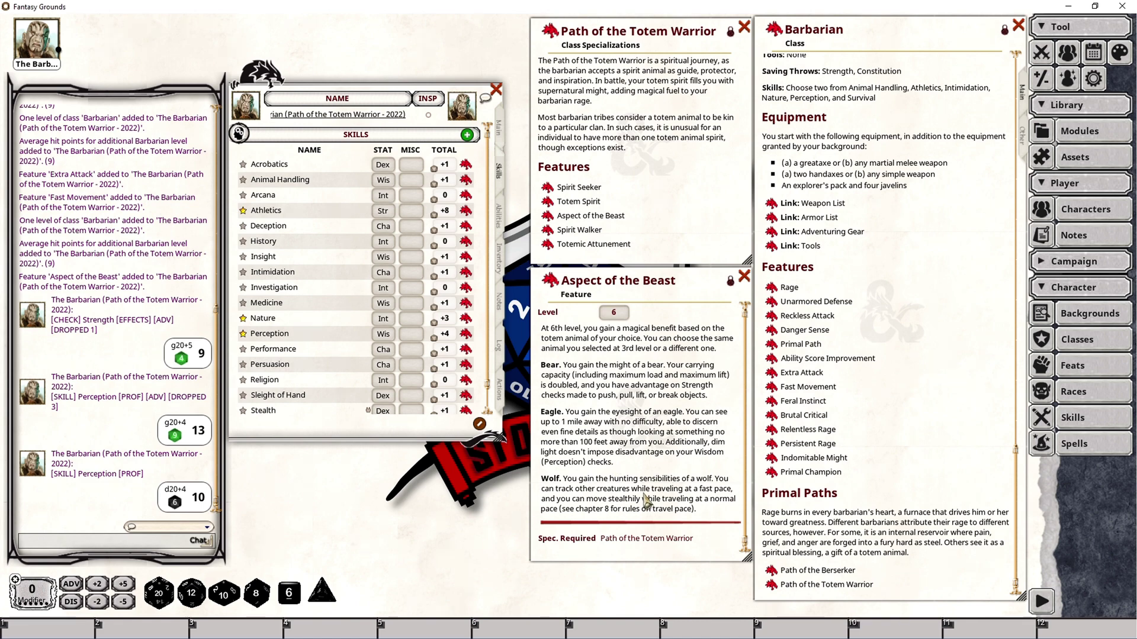
# - Open the D&D Player's Handbook reference manual and search it for "travel"
pyautogui.click(499, 389)
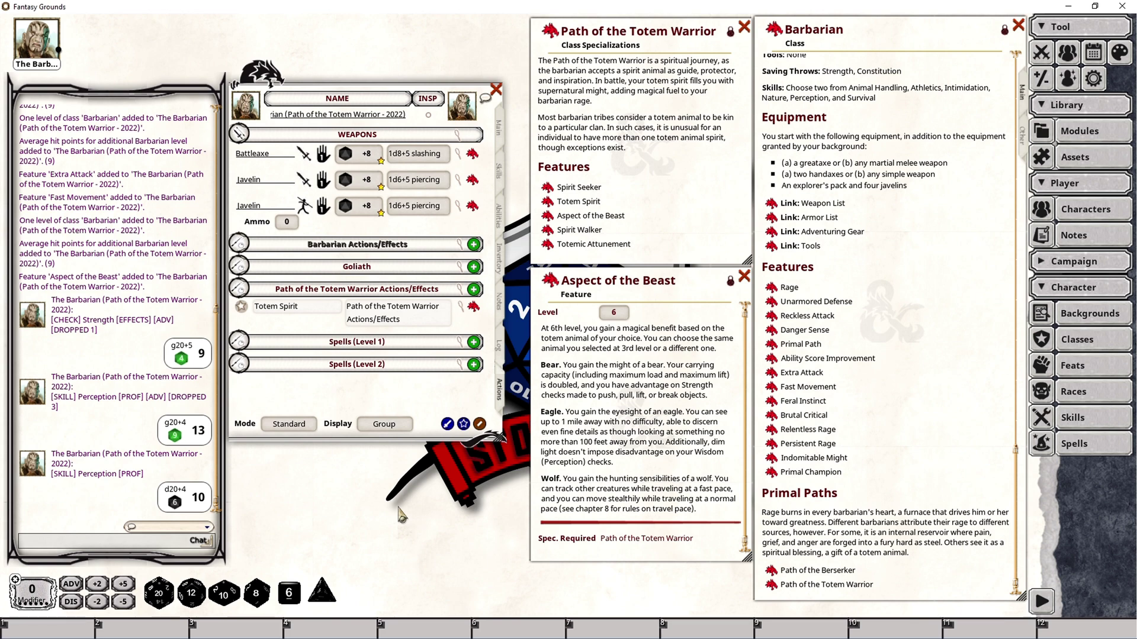
pyautogui.click(1101, 136)
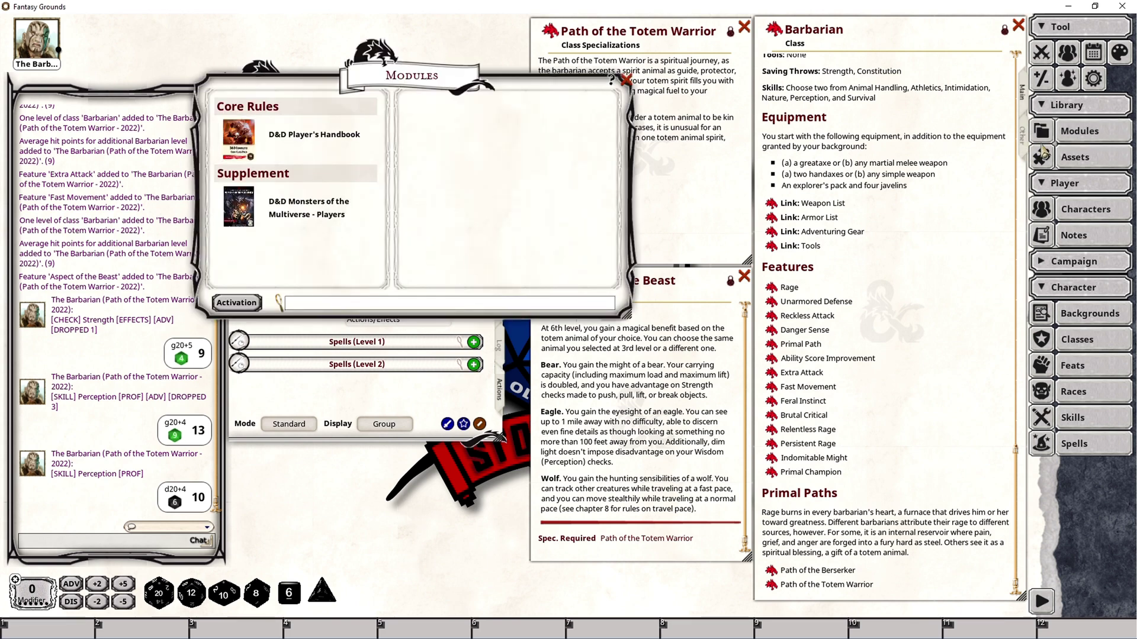
pyautogui.click(313, 135)
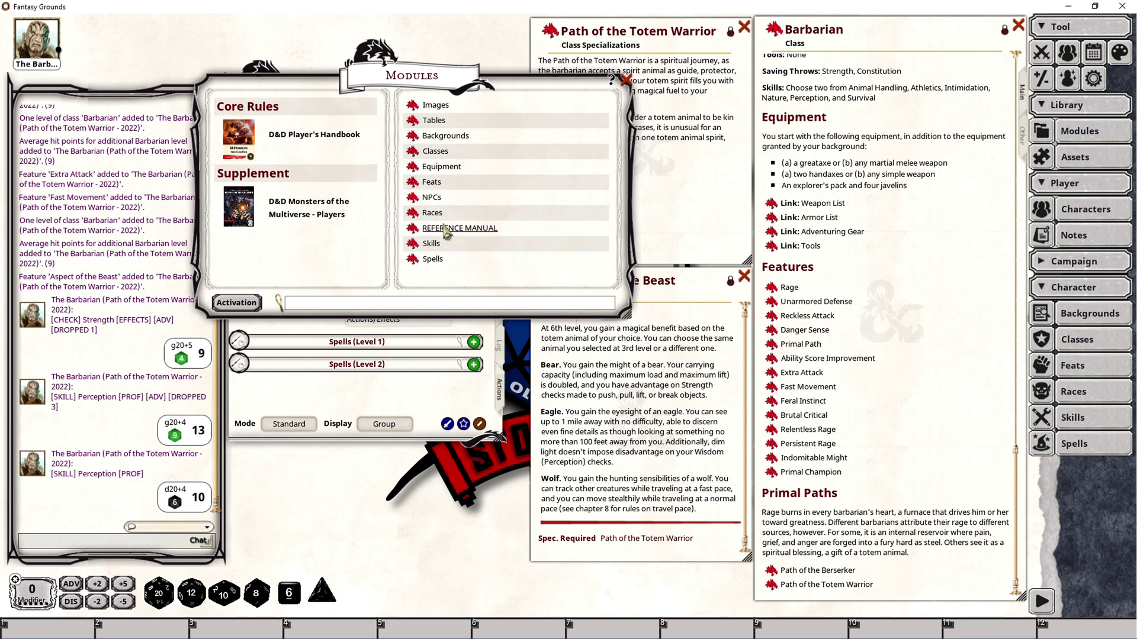
pyautogui.click(465, 238)
pyautogui.click(276, 464)
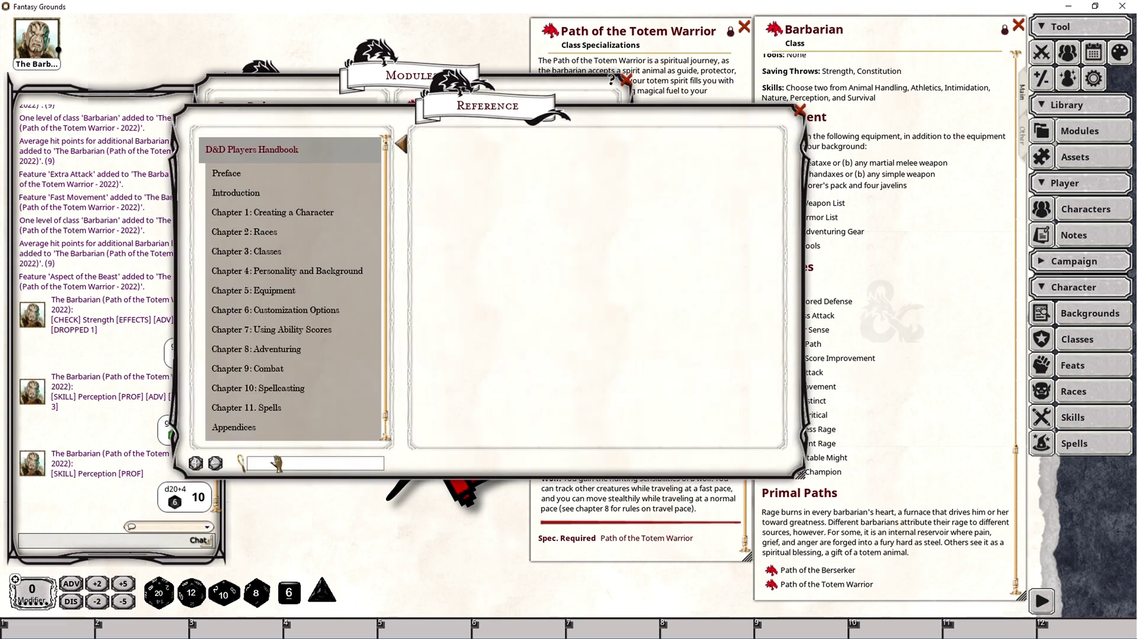
pyautogui.write('travel')
pyautogui.press('Return')
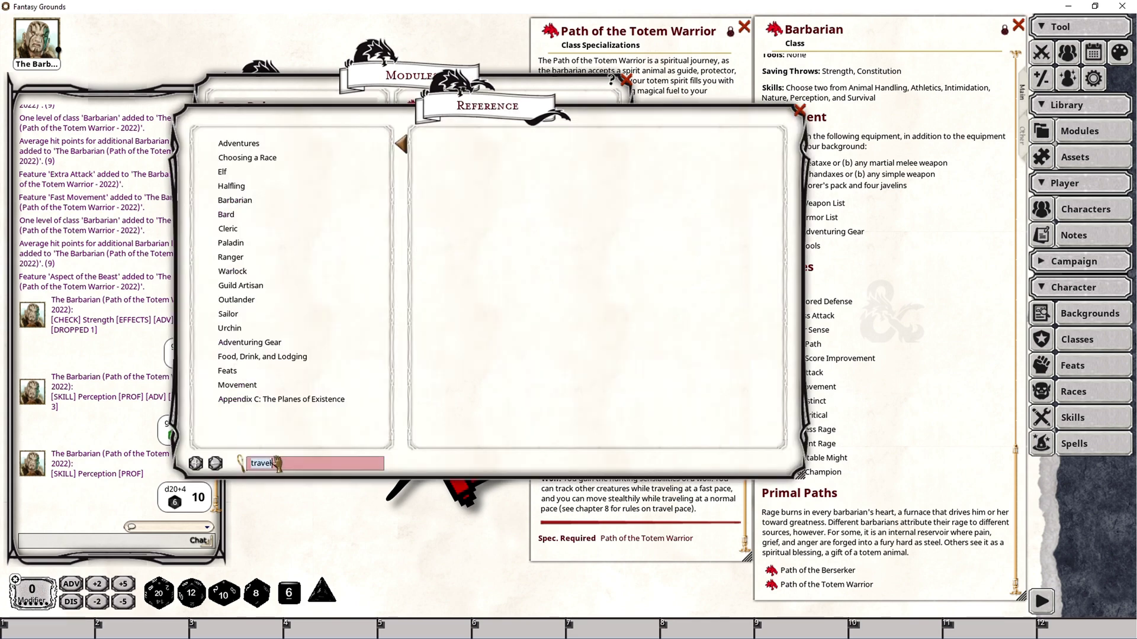
# - Read the Travel Pace rules under Movement, compare them with the Wolf option of Aspect of the Beast, and close the reference and module windows
pyautogui.click(239, 386)
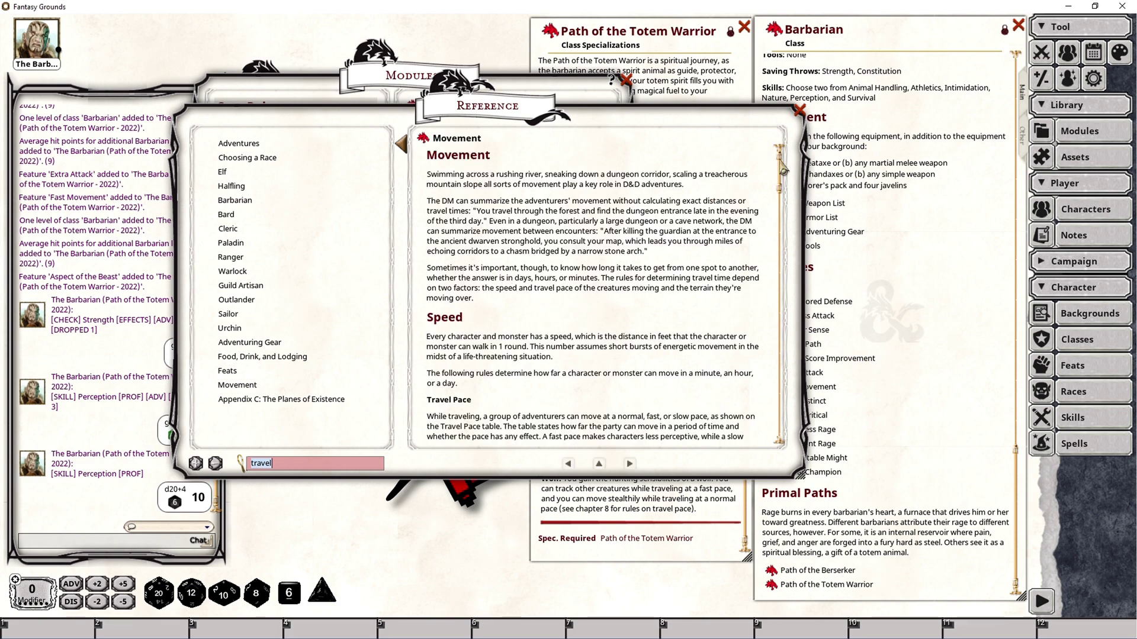
pyautogui.moveTo(778, 158); pyautogui.dragTo(780, 188)
pyautogui.scroll(-2, 479, 180)
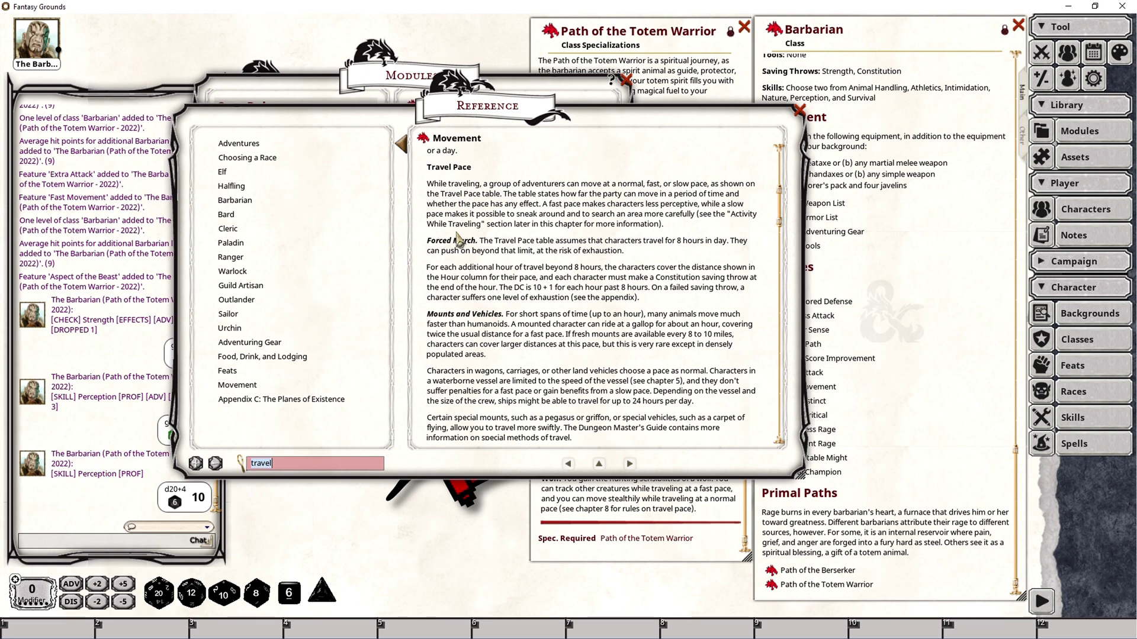
pyautogui.moveTo(781, 201); pyautogui.dragTo(781, 243)
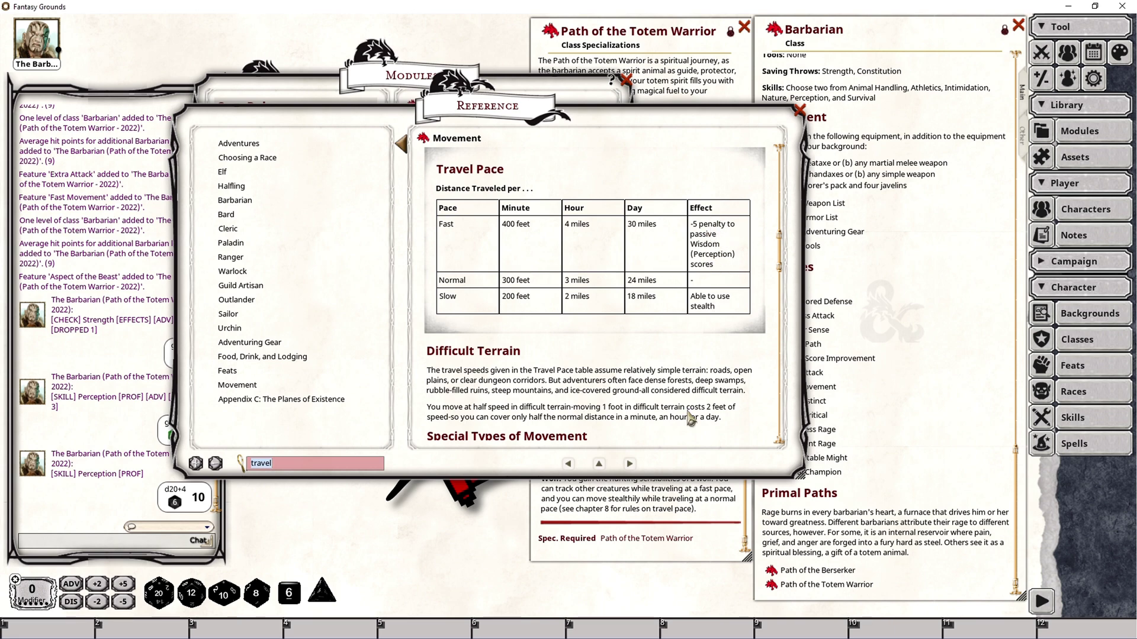
pyautogui.click(657, 514)
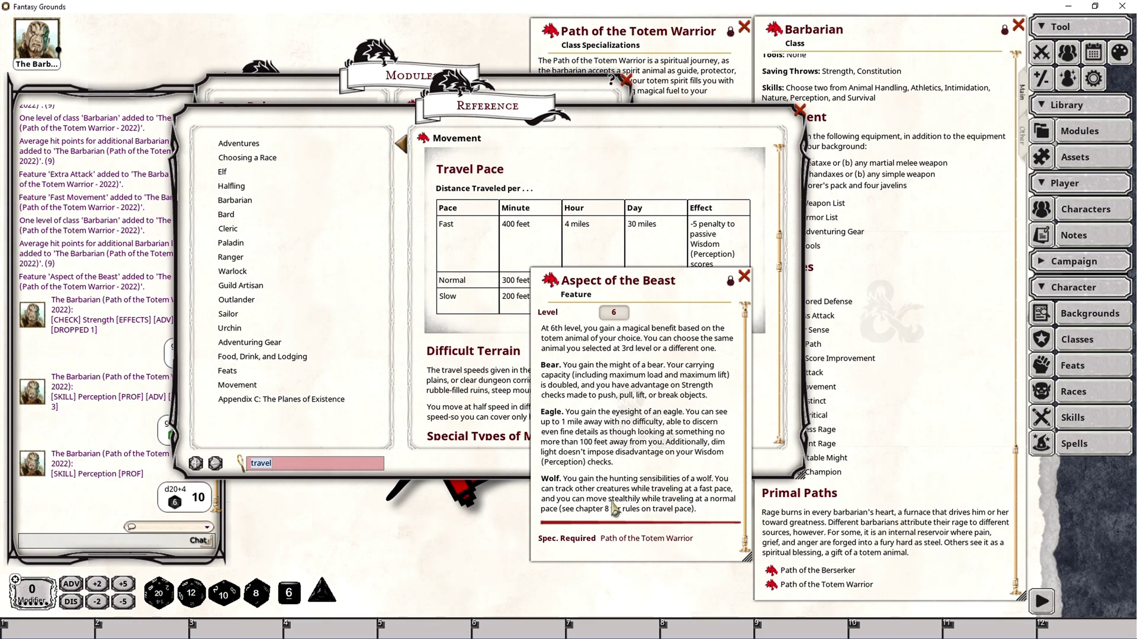
pyautogui.click(472, 405)
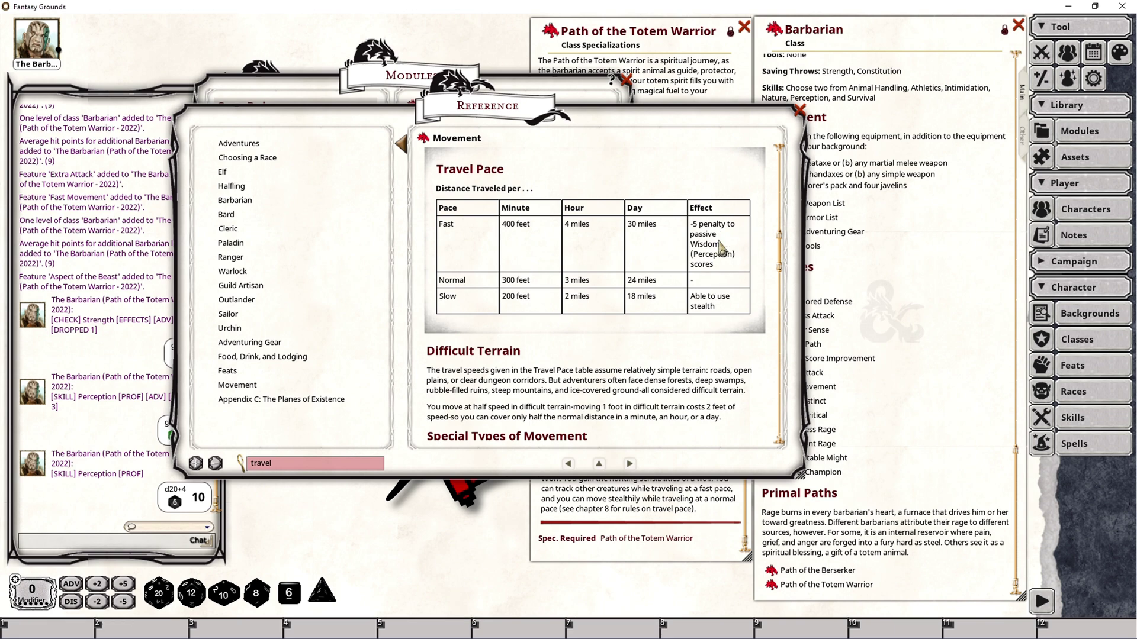
pyautogui.click(626, 493)
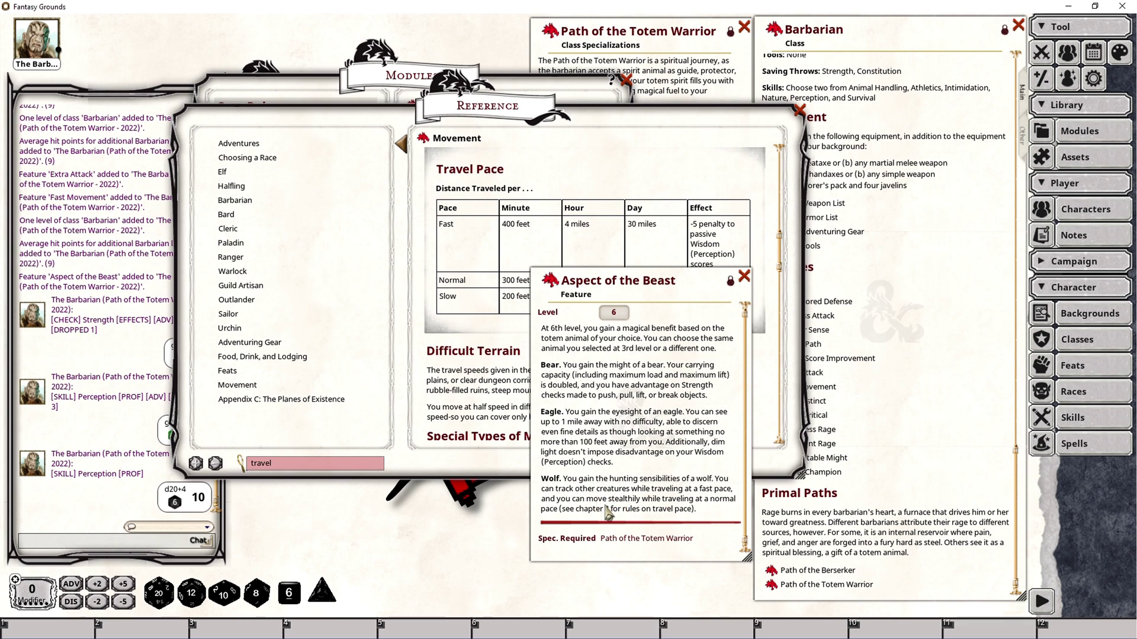
pyautogui.click(468, 388)
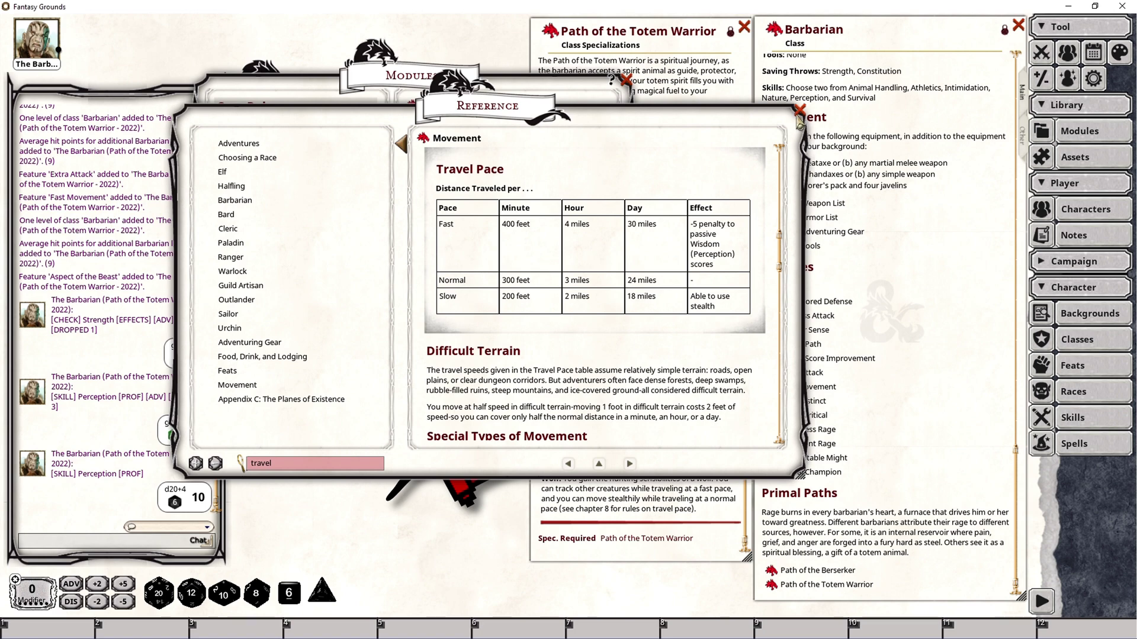
pyautogui.click(799, 110)
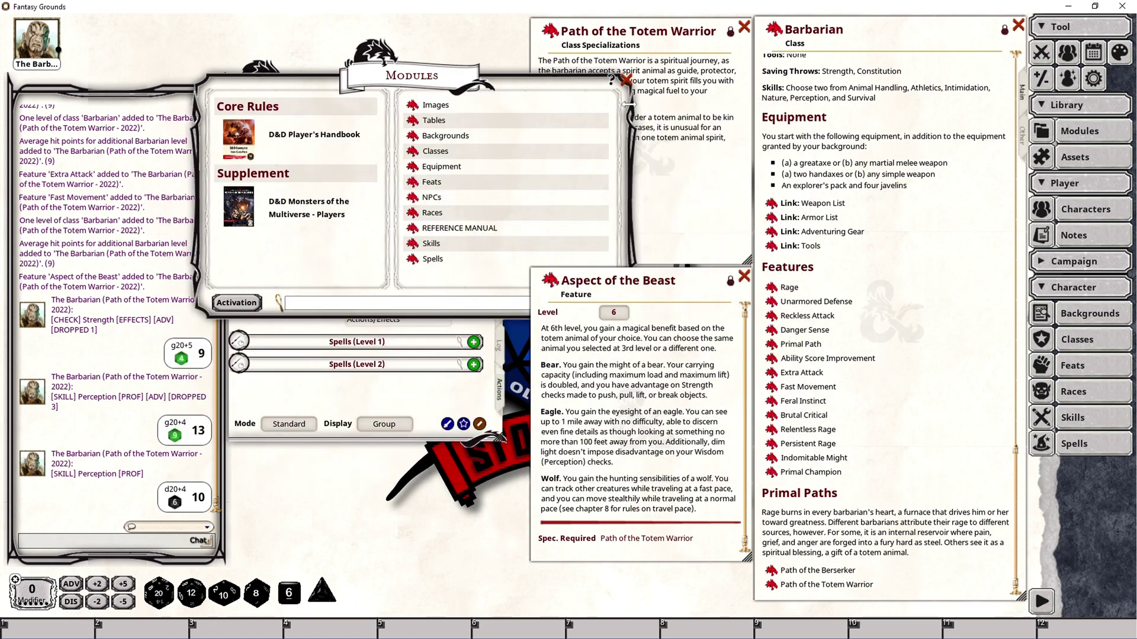
pyautogui.click(626, 80)
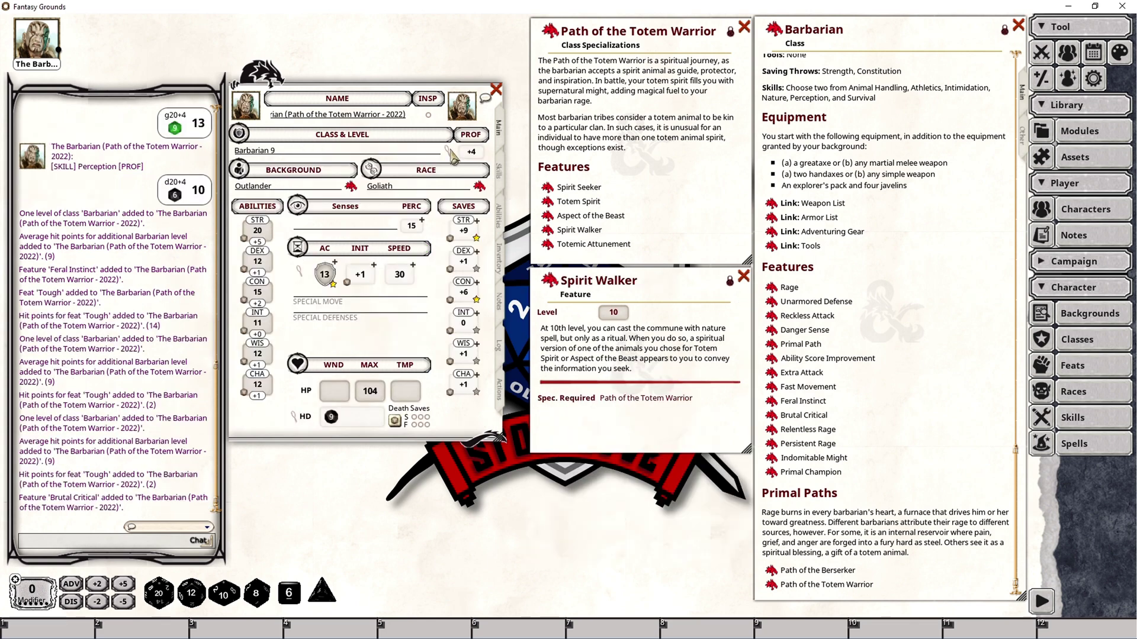
# - Level the barbarian up to Barbarian 10, gaining Spirit Walker, check for feat choices, and commit the level-up
pyautogui.click(451, 155)
pyautogui.click(765, 361)
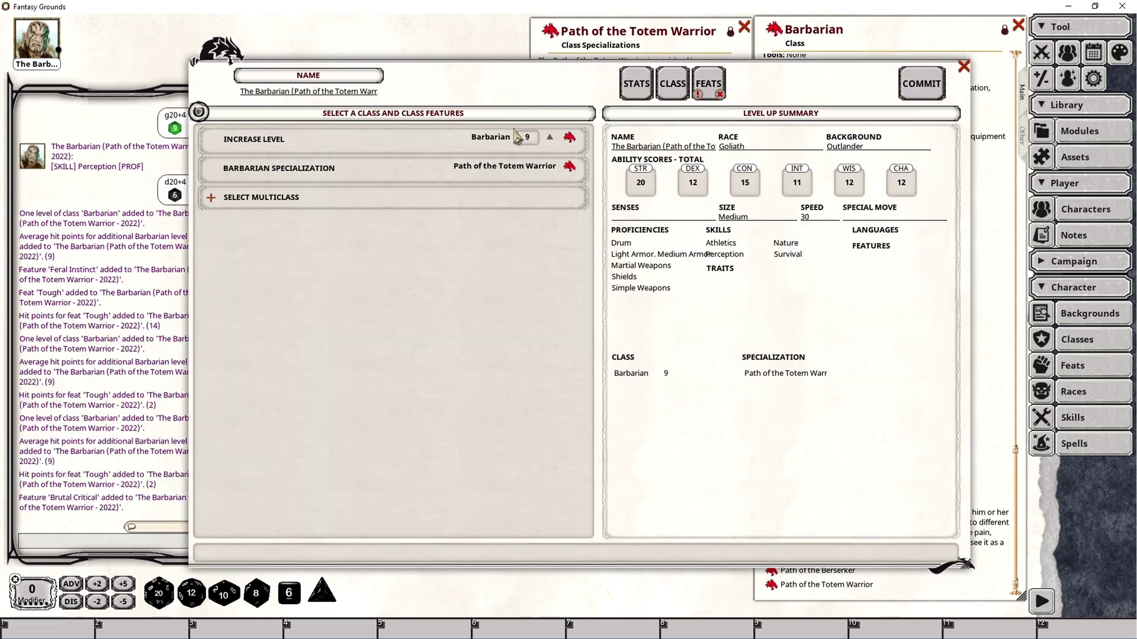
pyautogui.click(550, 138)
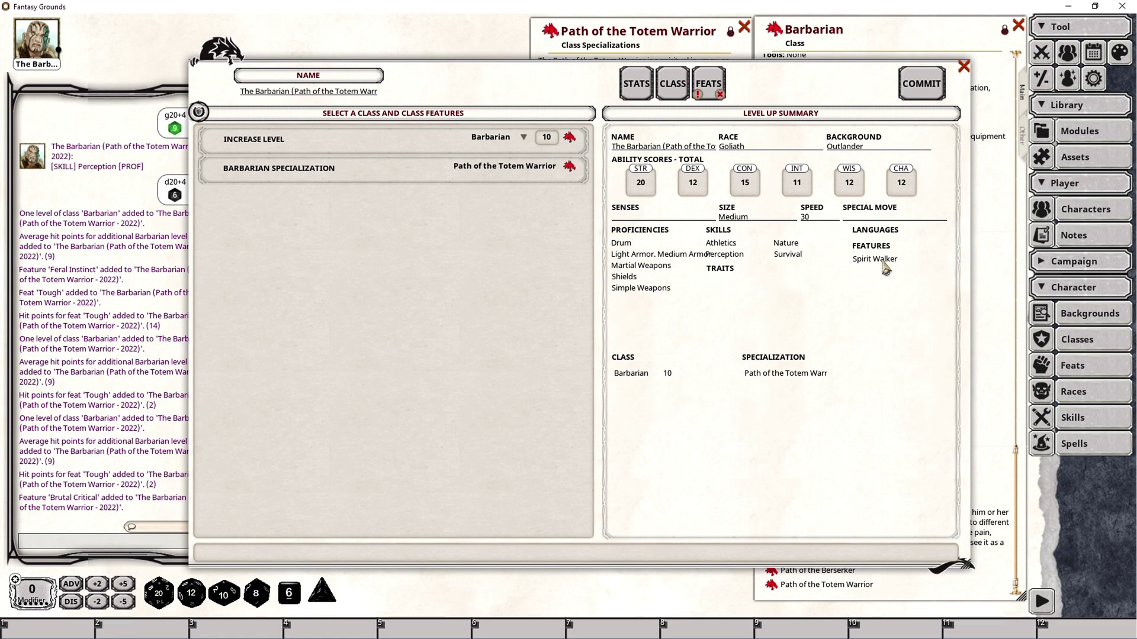
pyautogui.click(712, 88)
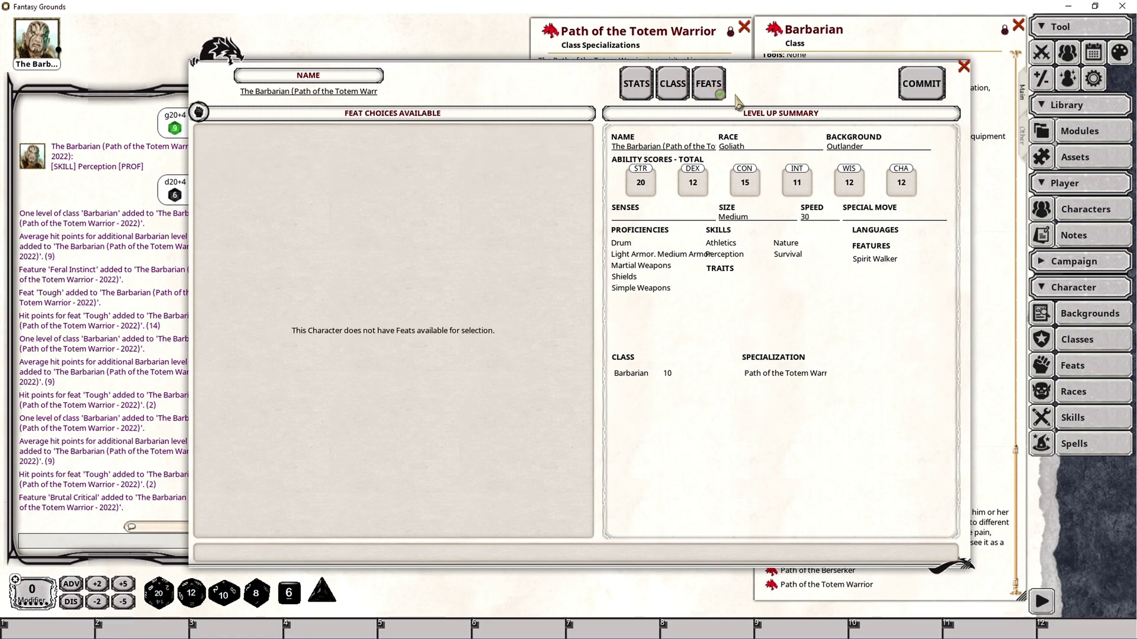
pyautogui.click(940, 76)
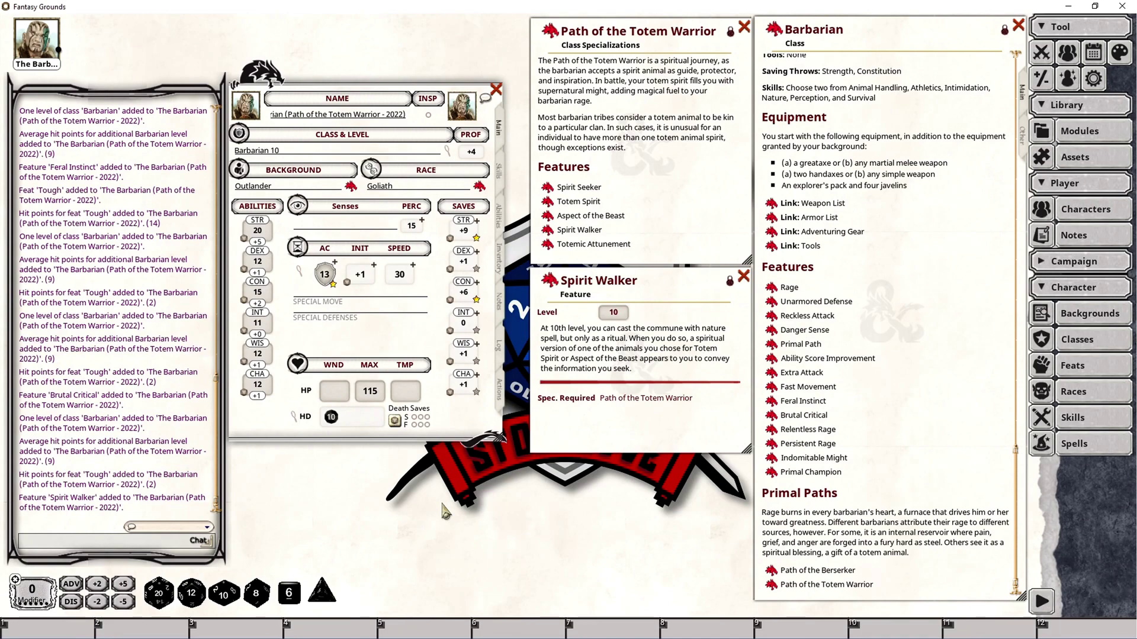
# - Filter the spells by "commun", add Commune with Nature to the barbarian's actions, and open its description
pyautogui.click(1099, 454)
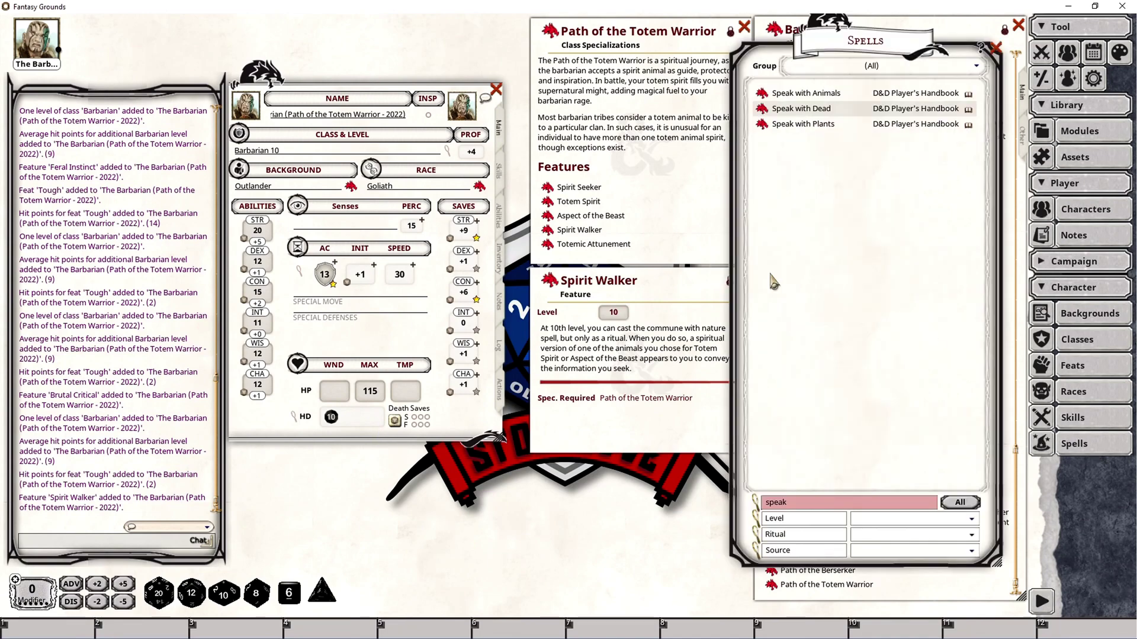
pyautogui.click(796, 504)
pyautogui.press('BackSpace')
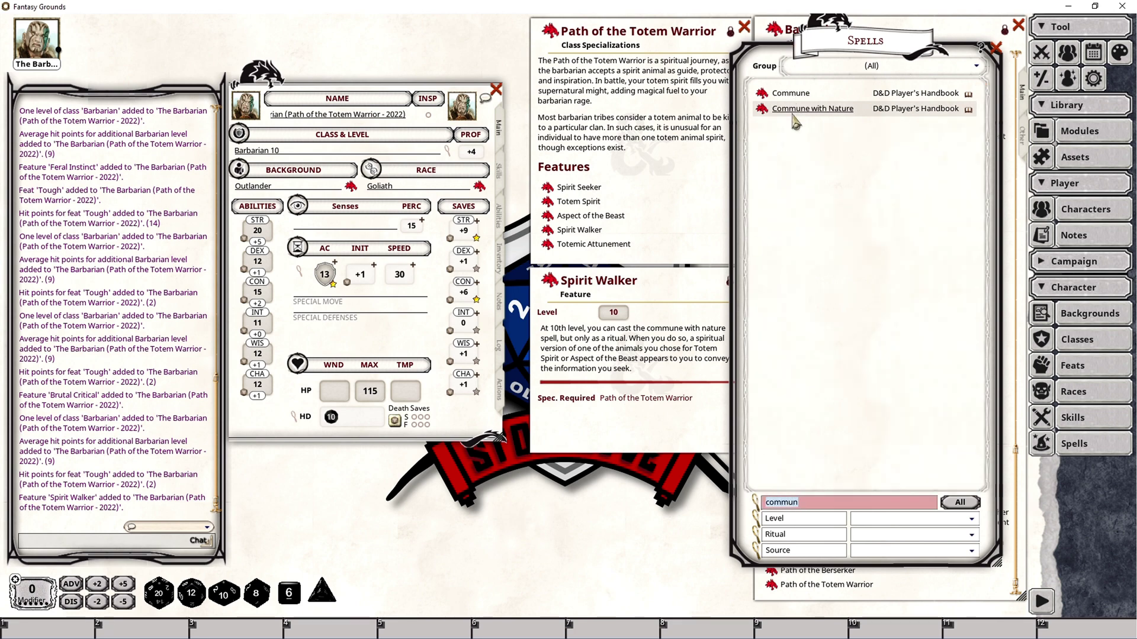
pyautogui.click(502, 388)
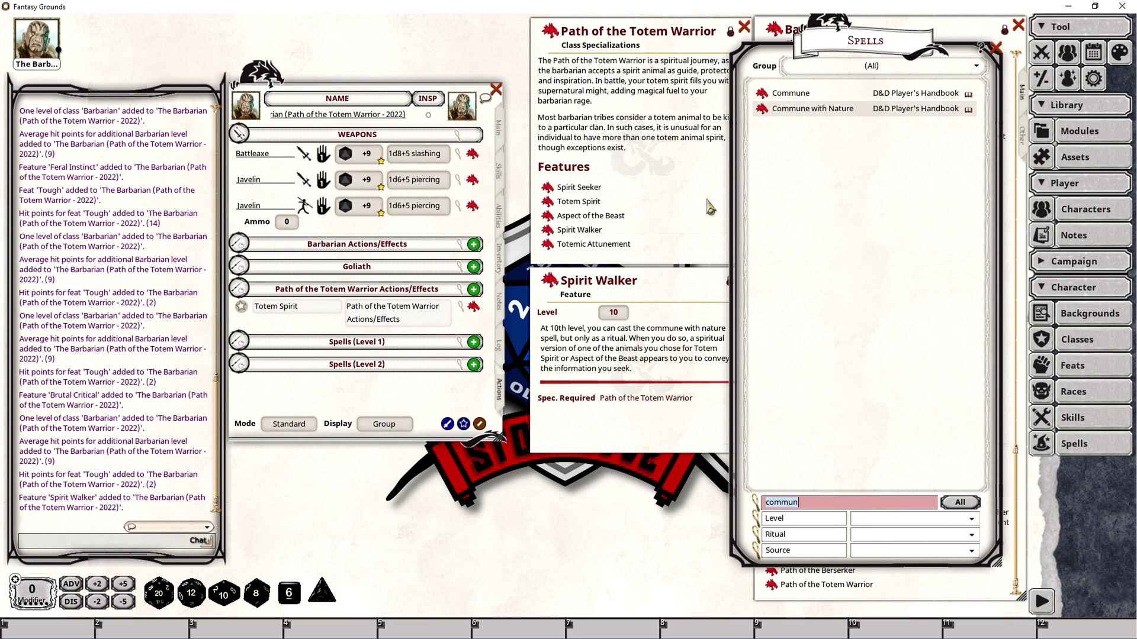
pyautogui.moveTo(764, 116); pyautogui.dragTo(363, 384)
pyautogui.scroll(-1, 388, 352)
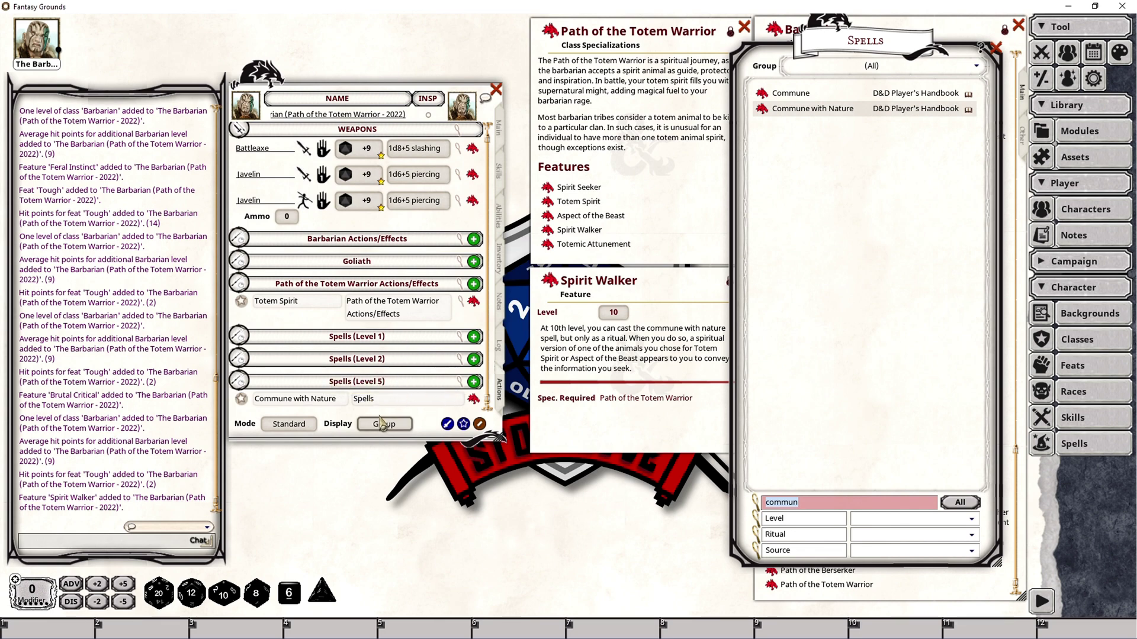
pyautogui.click(473, 400)
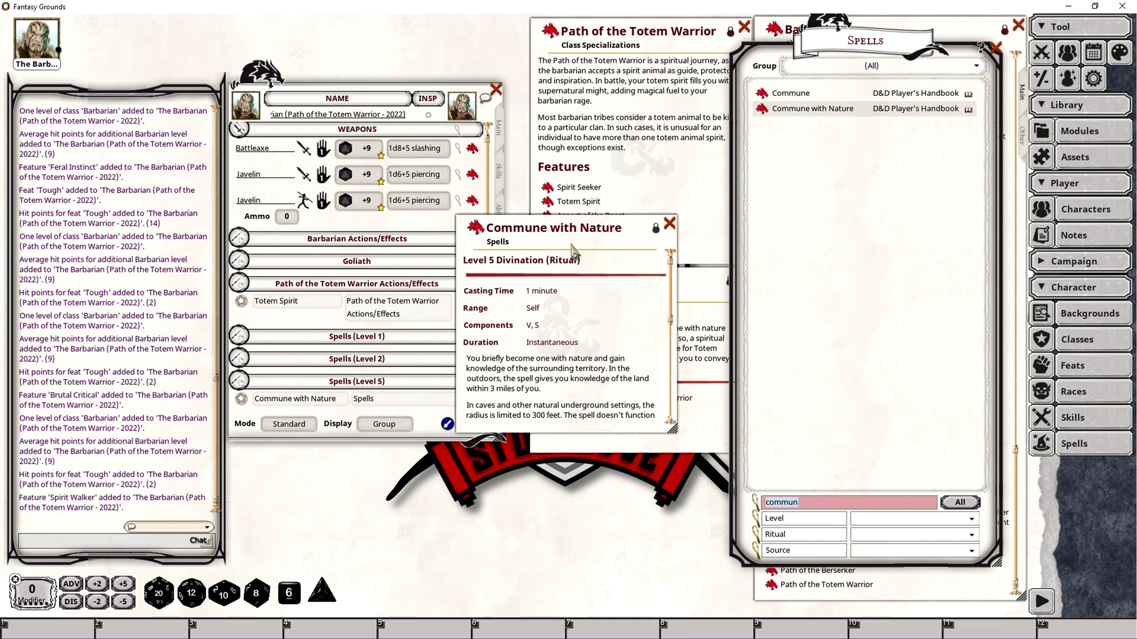
# - Check the editable fields of the Commune with Nature spell, lock it again, and close its description and the spell list
pyautogui.click(657, 229)
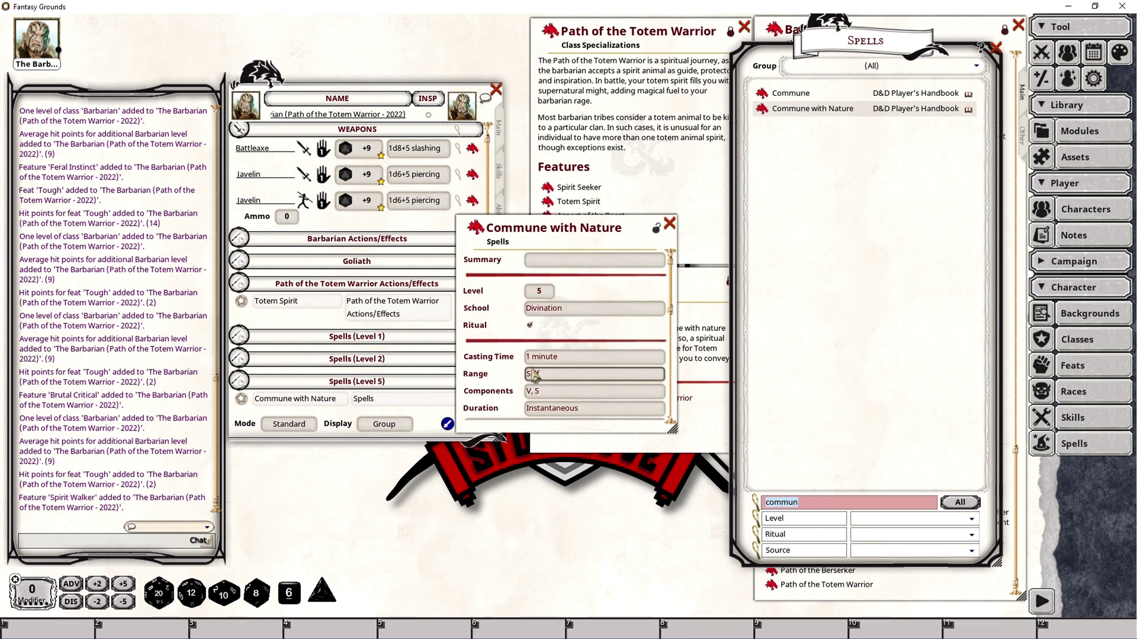
pyautogui.click(656, 230)
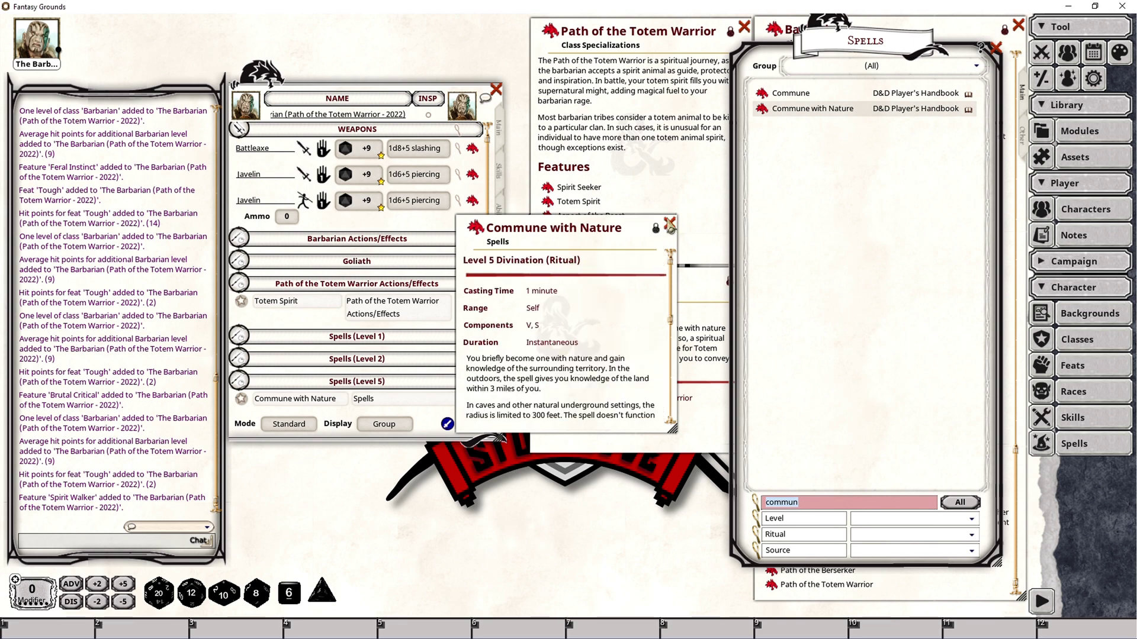
pyautogui.click(670, 223)
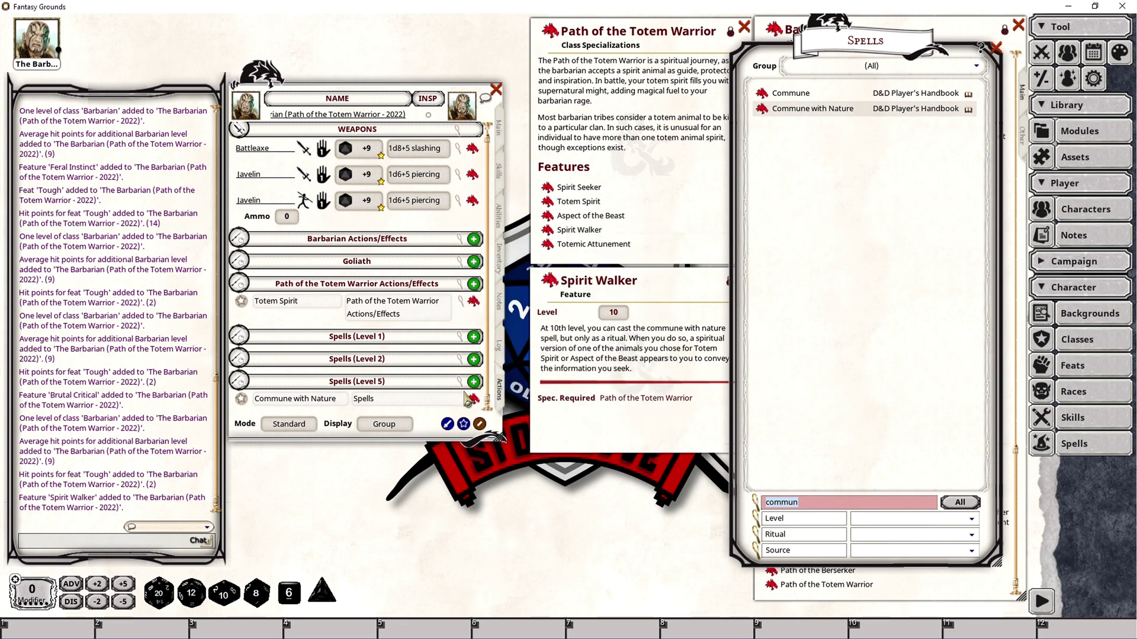
pyautogui.click(996, 48)
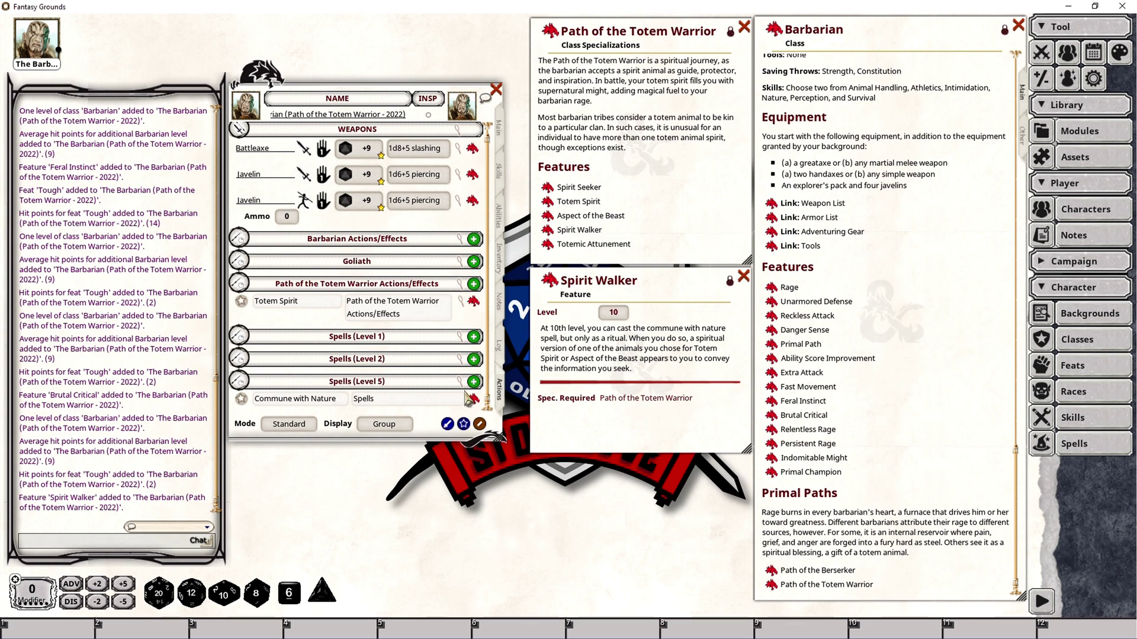
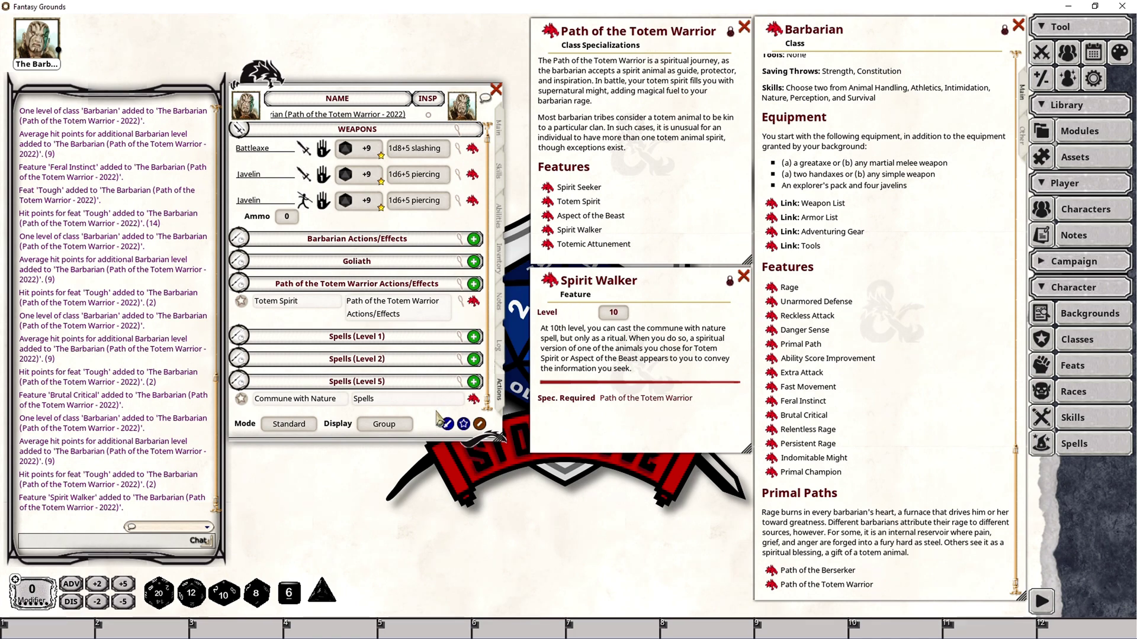
# - Unlock the barbarian's own Commune with Nature entry, set its casting time to 11 minutes, and lock and close it
pyautogui.click(473, 399)
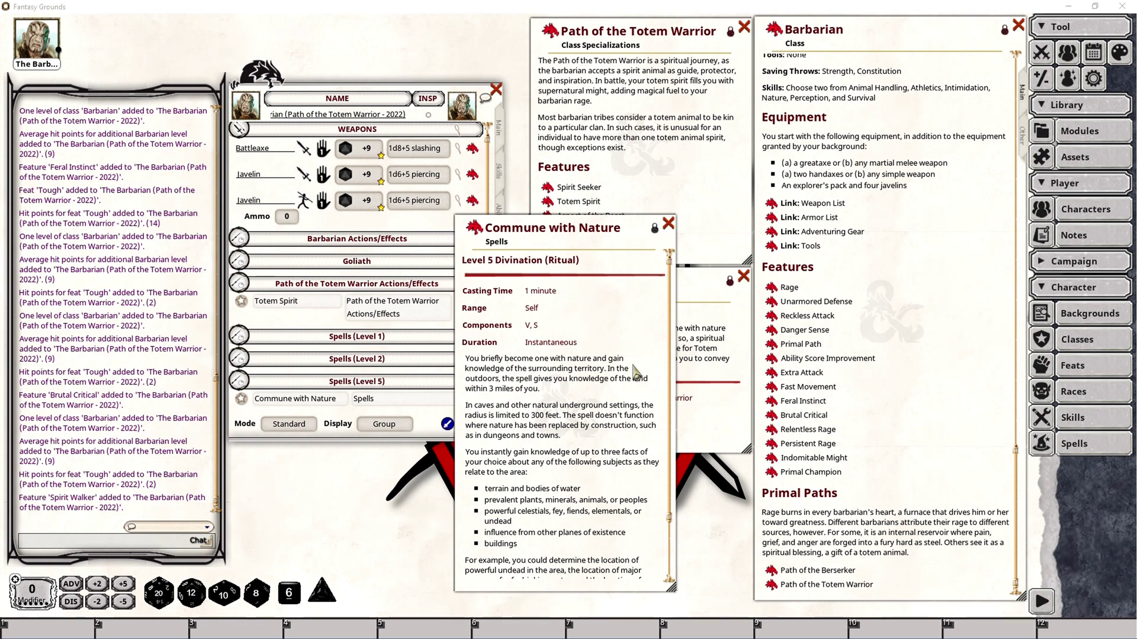
pyautogui.click(654, 228)
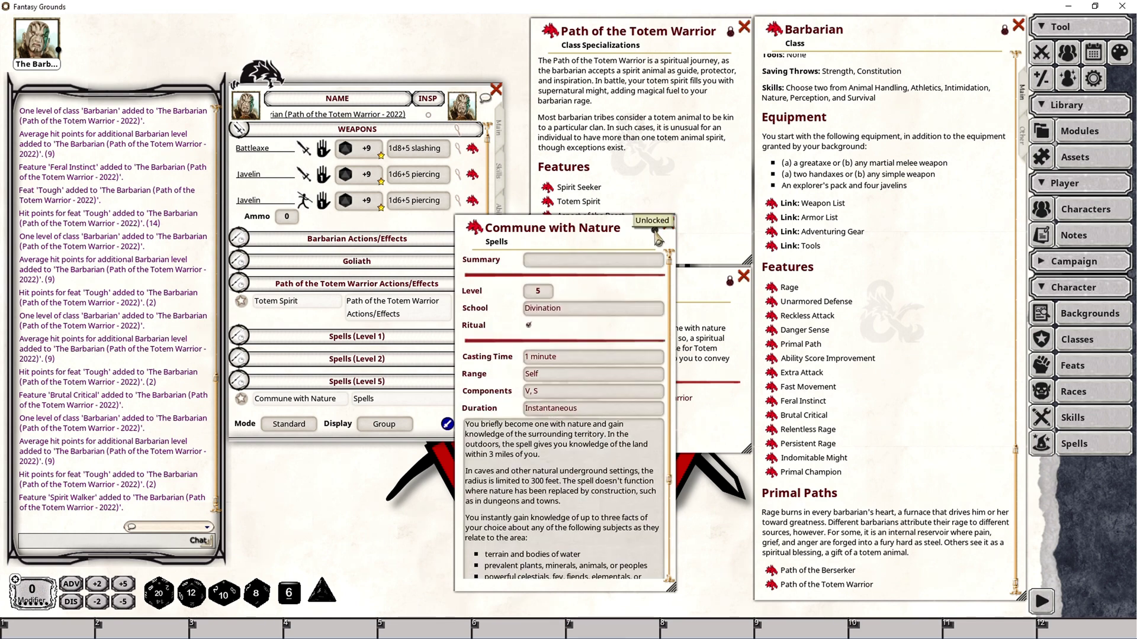
pyautogui.tripleClick(559, 357)
pyautogui.write('11 minutes')
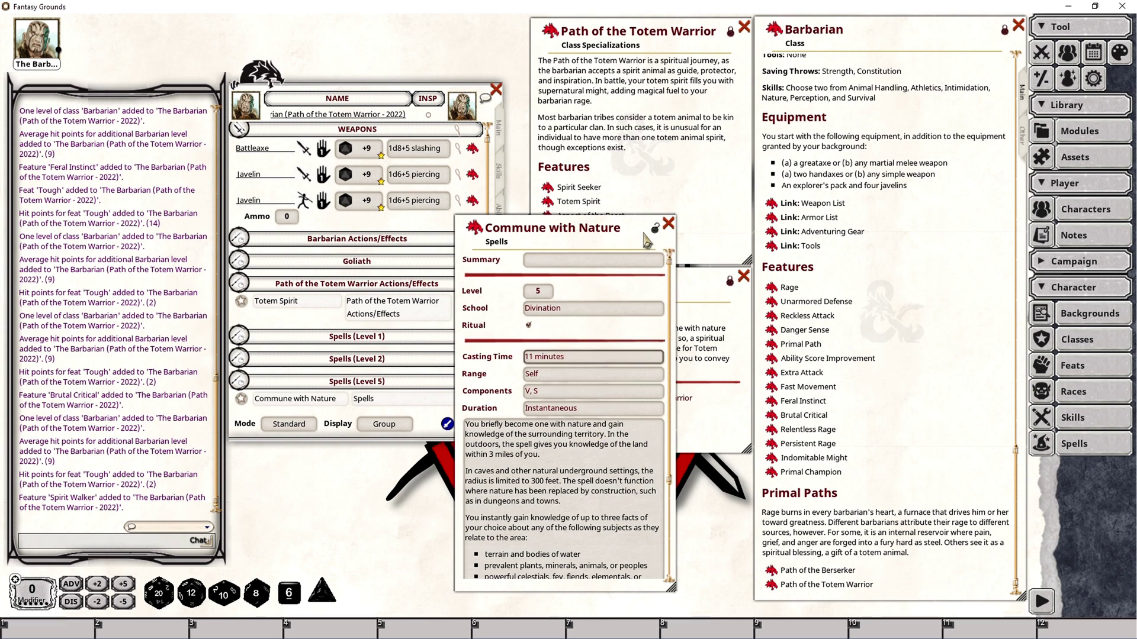
pyautogui.click(654, 228)
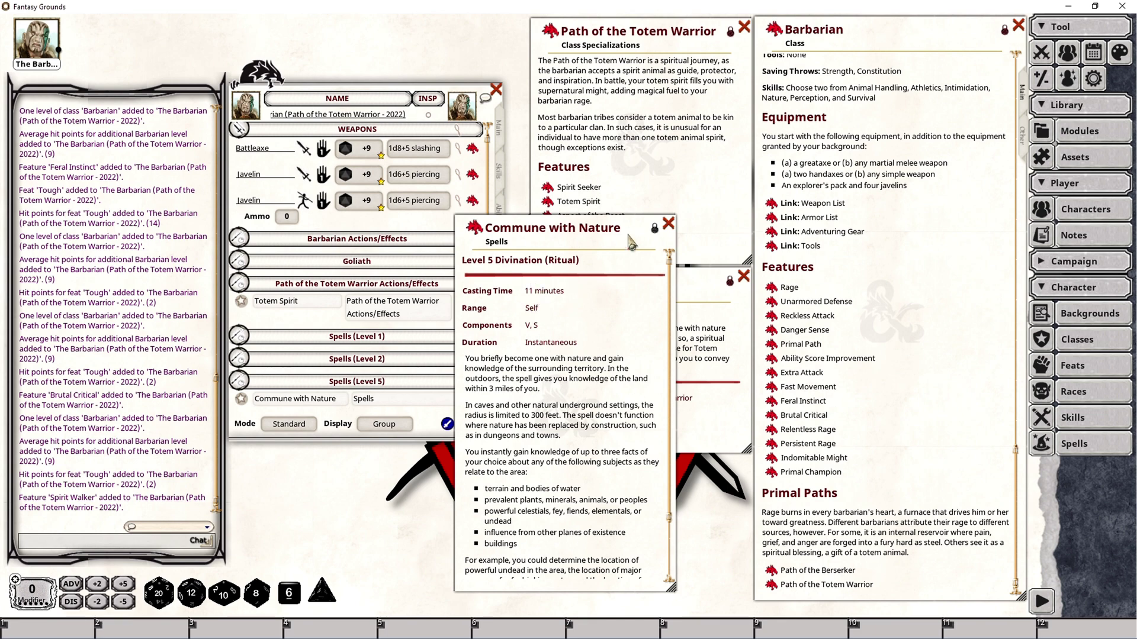
pyautogui.click(668, 224)
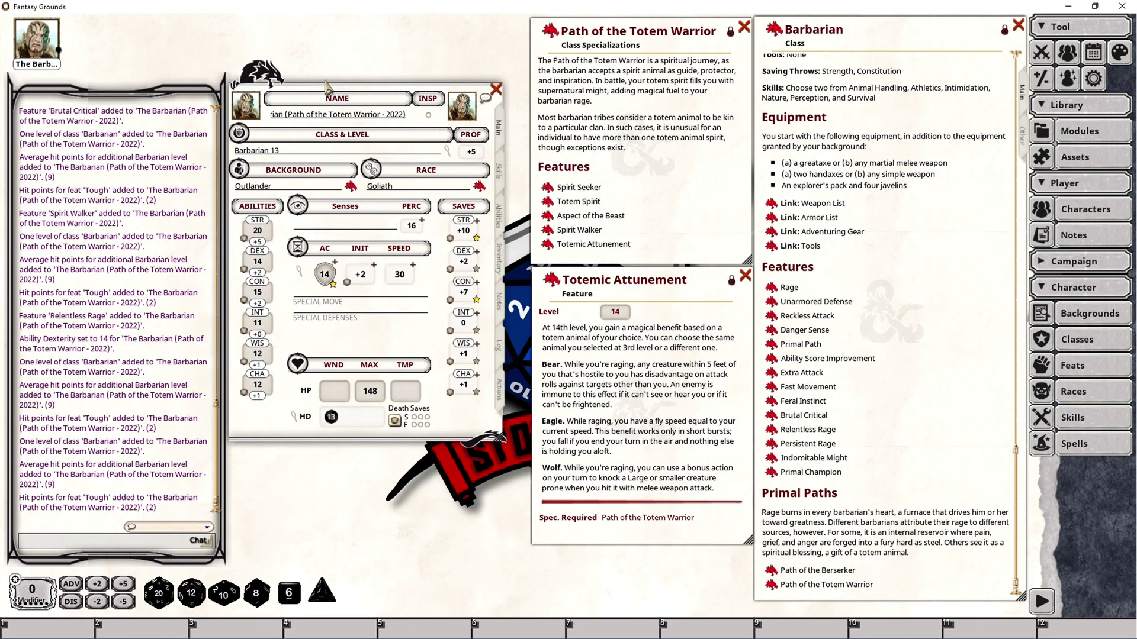
# - Level the barbarian up to Barbarian 14, gaining Totemic Attunement, check the feat and stat choices, and commit the level-up
pyautogui.click(448, 150)
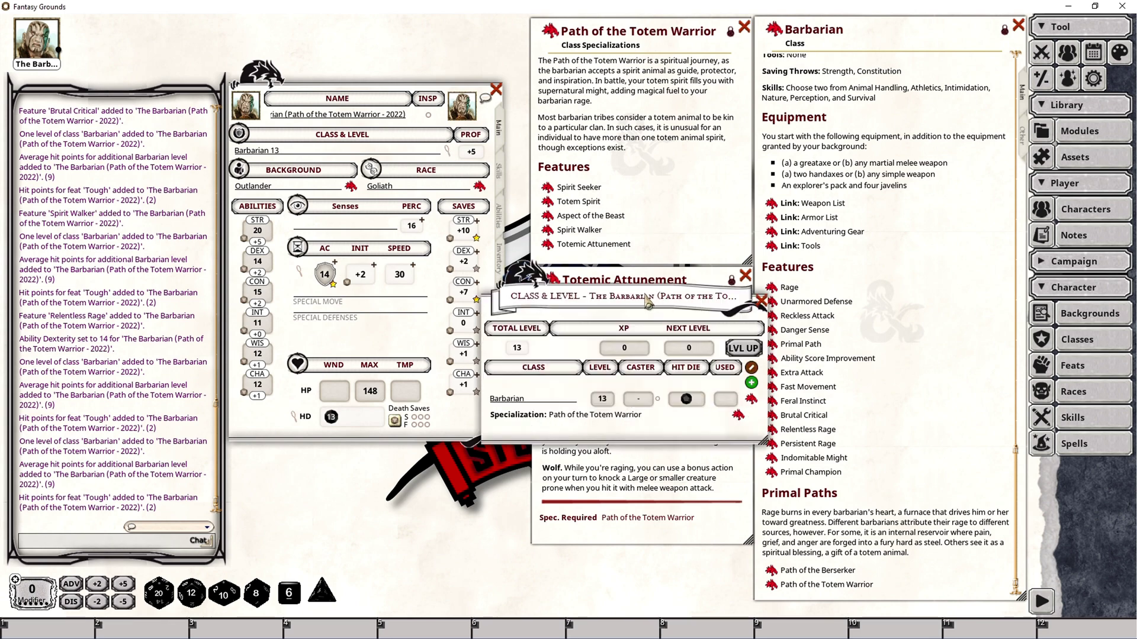
pyautogui.moveTo(648, 303); pyautogui.dragTo(624, 294)
pyautogui.click(718, 339)
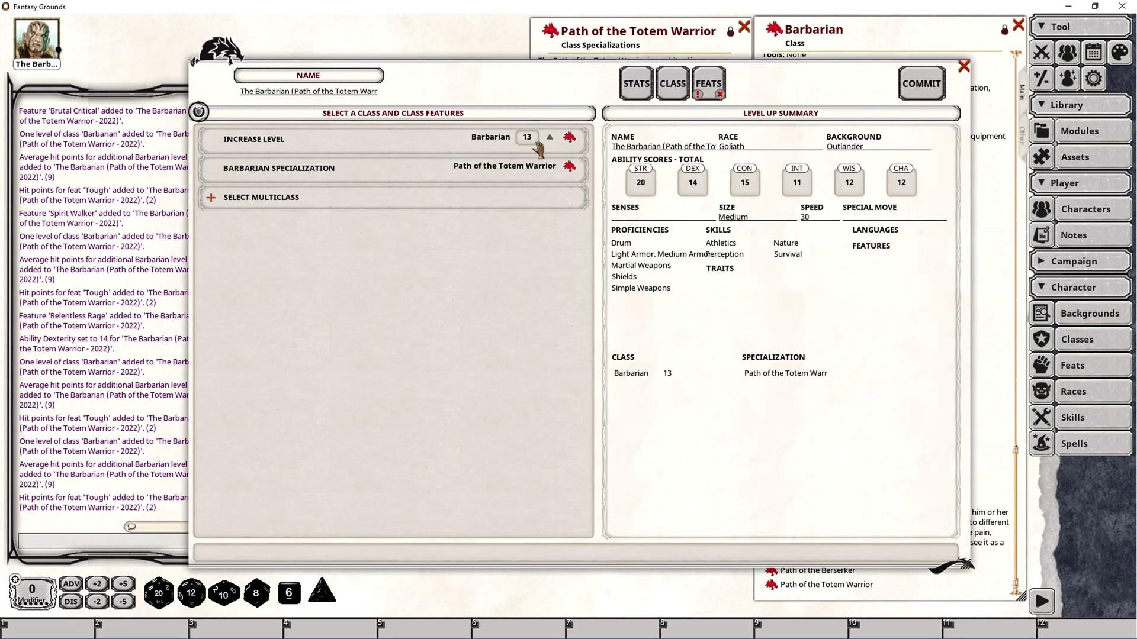
pyautogui.click(550, 141)
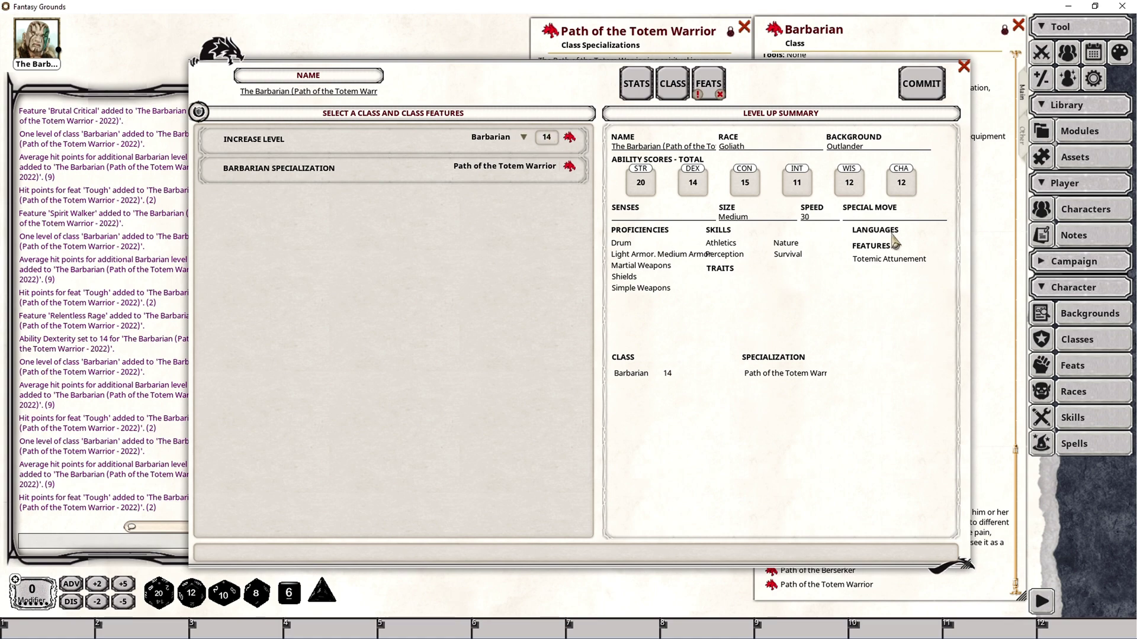
pyautogui.click(703, 82)
pyautogui.click(644, 87)
pyautogui.click(927, 86)
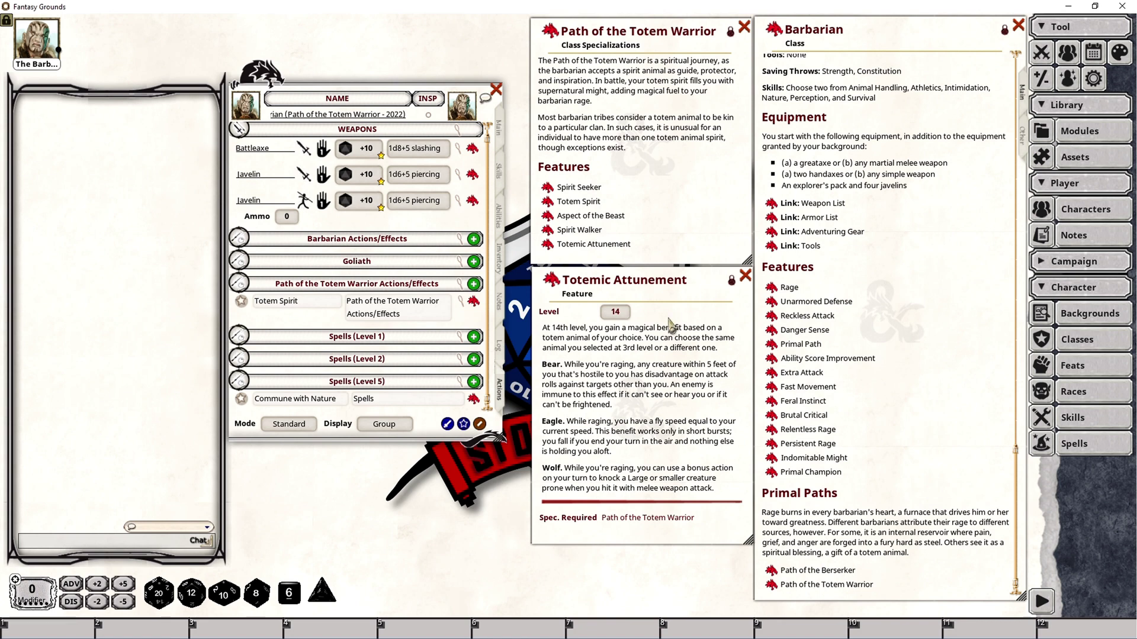
# - Add Totemic Attunement to the barbarian's actions and set its group to Path of the Totem Warrior Actions/Effects
pyautogui.moveTo(553, 281); pyautogui.dragTo(372, 327)
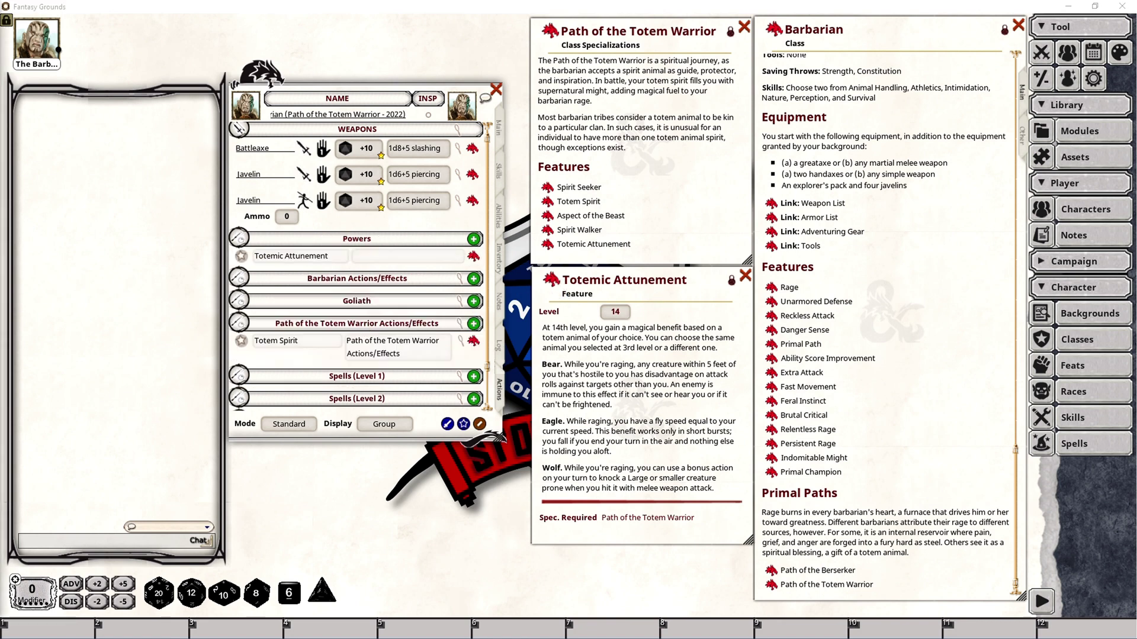
pyautogui.rightClick(424, 348)
pyautogui.click(405, 260)
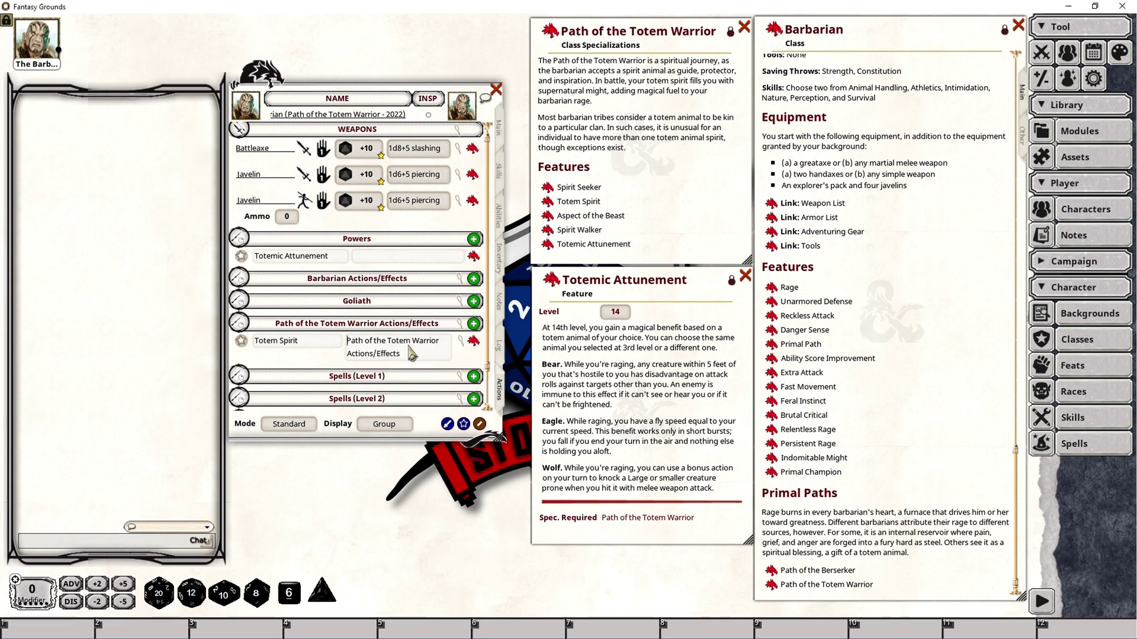
pyautogui.click(366, 257)
pyautogui.write('Path of the Totem Warrior Actions/Effects')
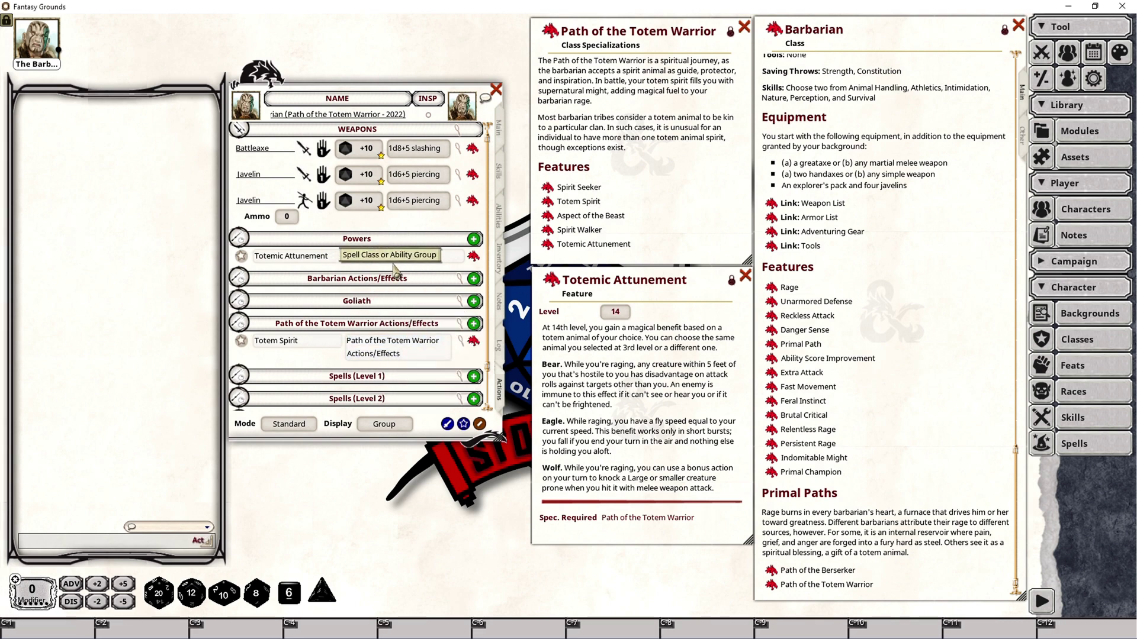
pyautogui.hotkey('alt', 'Tab')
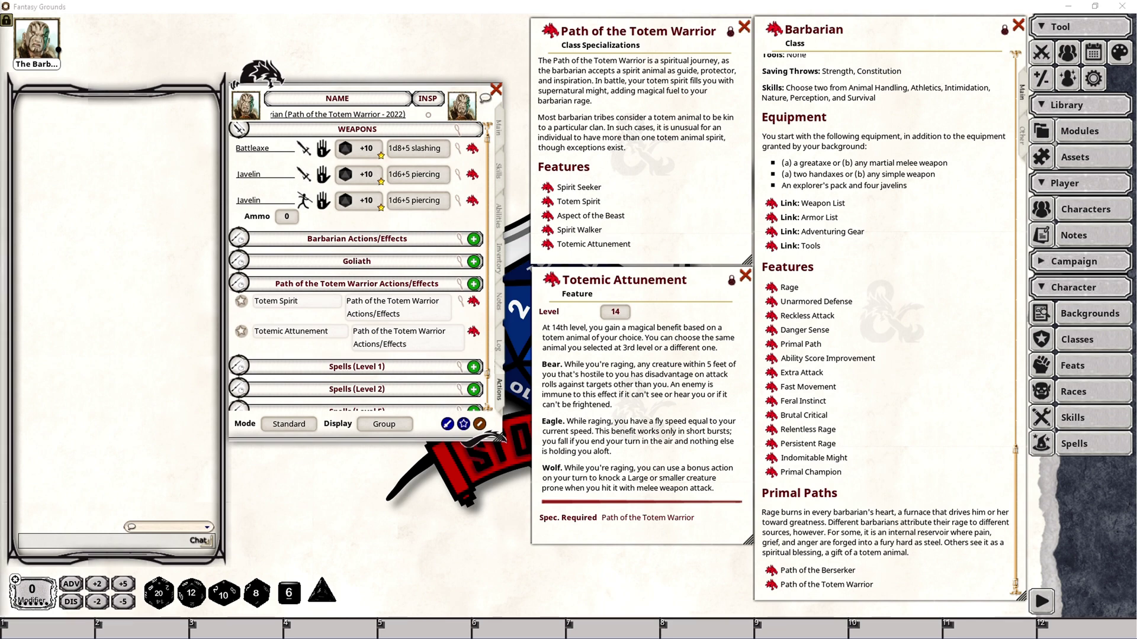
# - Add an effect to Totemic Attunement with the description "Totemic Attunement (Bear); GRANTDISATK"
pyautogui.rightClick(417, 338)
pyautogui.click(467, 339)
pyautogui.click(464, 394)
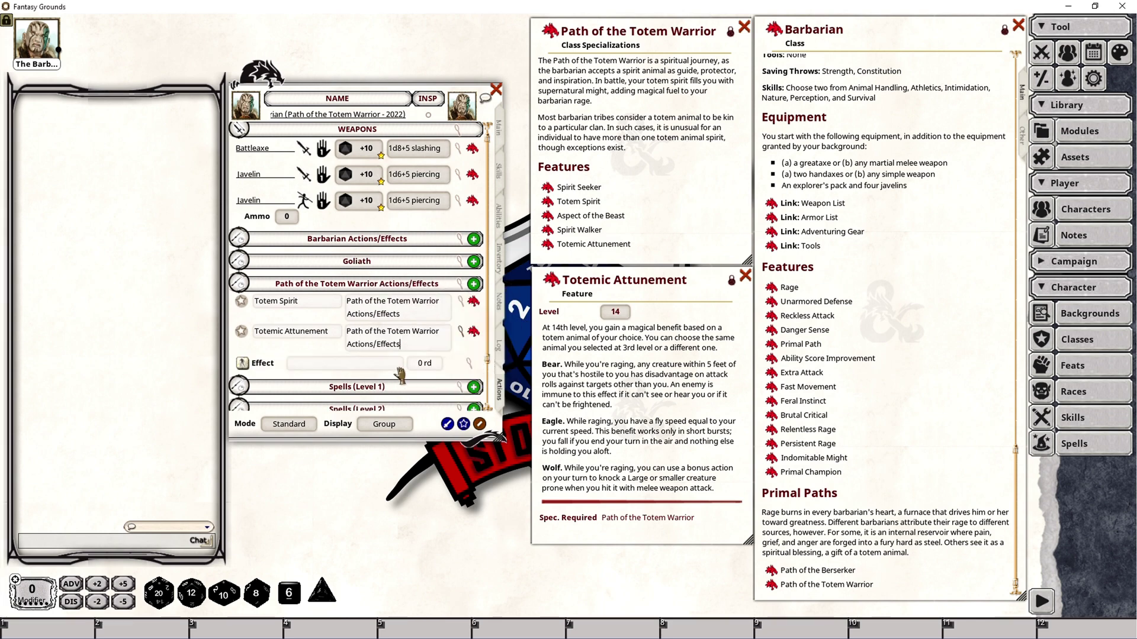
pyautogui.click(469, 362)
pyautogui.write('Totemic Attunement (Bear); GRANTDISATK')
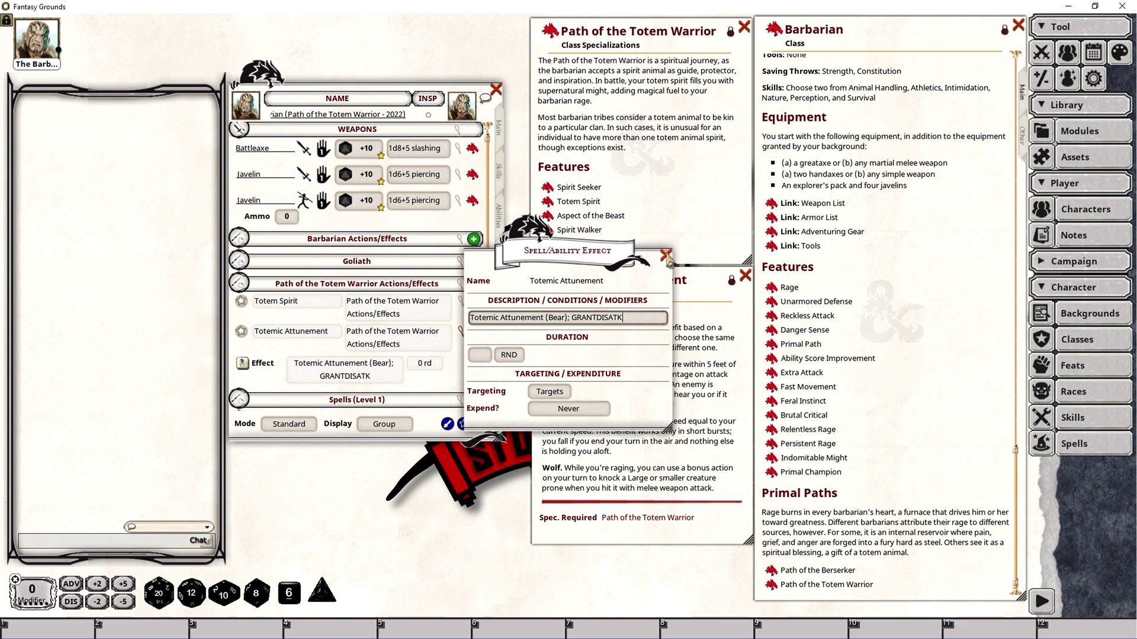
pyautogui.click(666, 256)
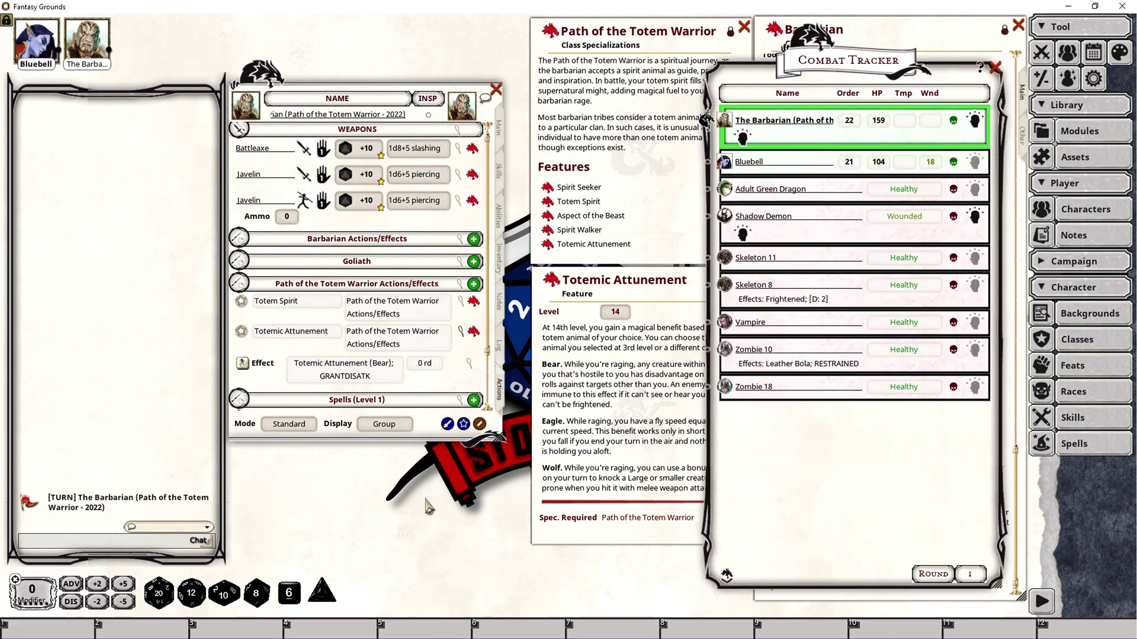
# - Apply the Rage effect to the barbarian from the Barbarian Actions/Effects group, removing the Feral Instinct effect applied by mistake
pyautogui.click(460, 238)
pyautogui.click(702, 261)
pyautogui.click(238, 238)
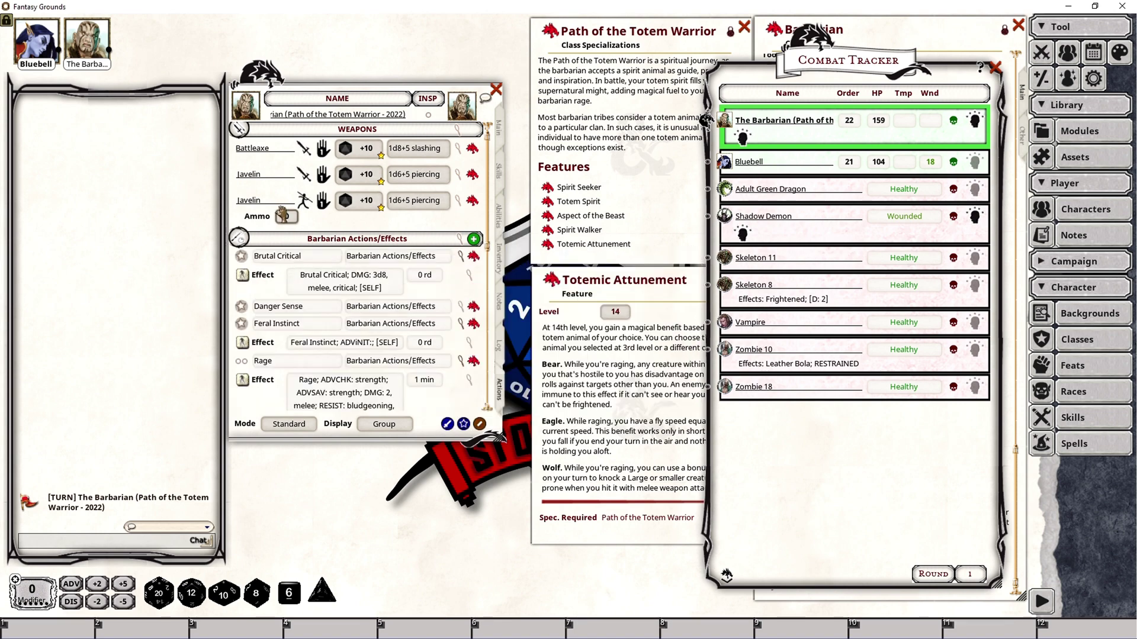
pyautogui.click(243, 344)
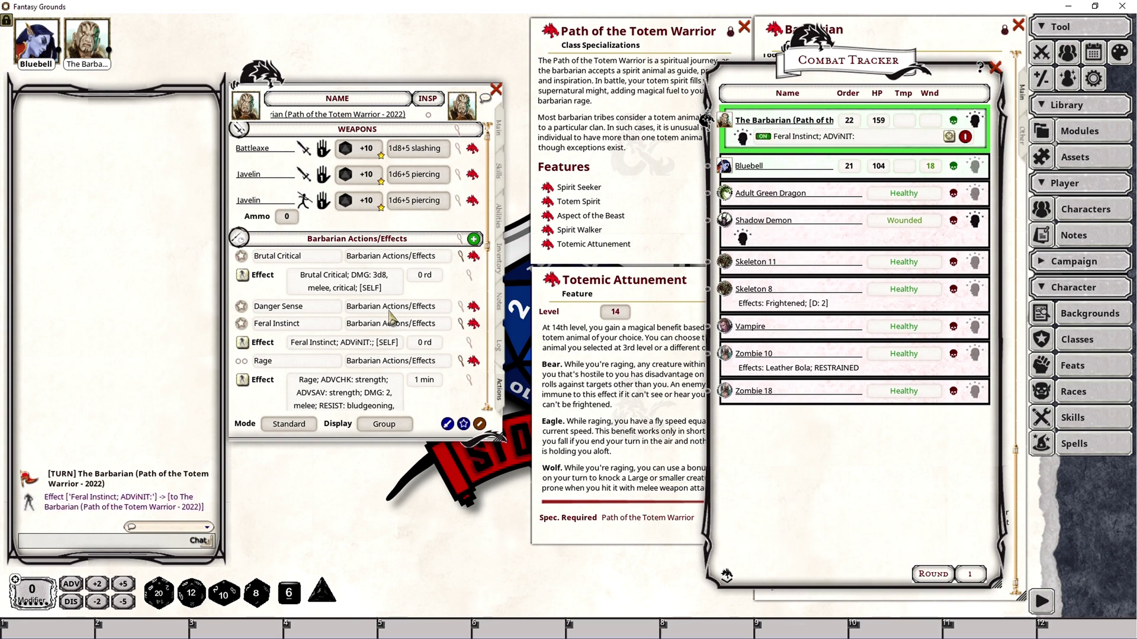
pyautogui.click(967, 140)
pyautogui.click(466, 260)
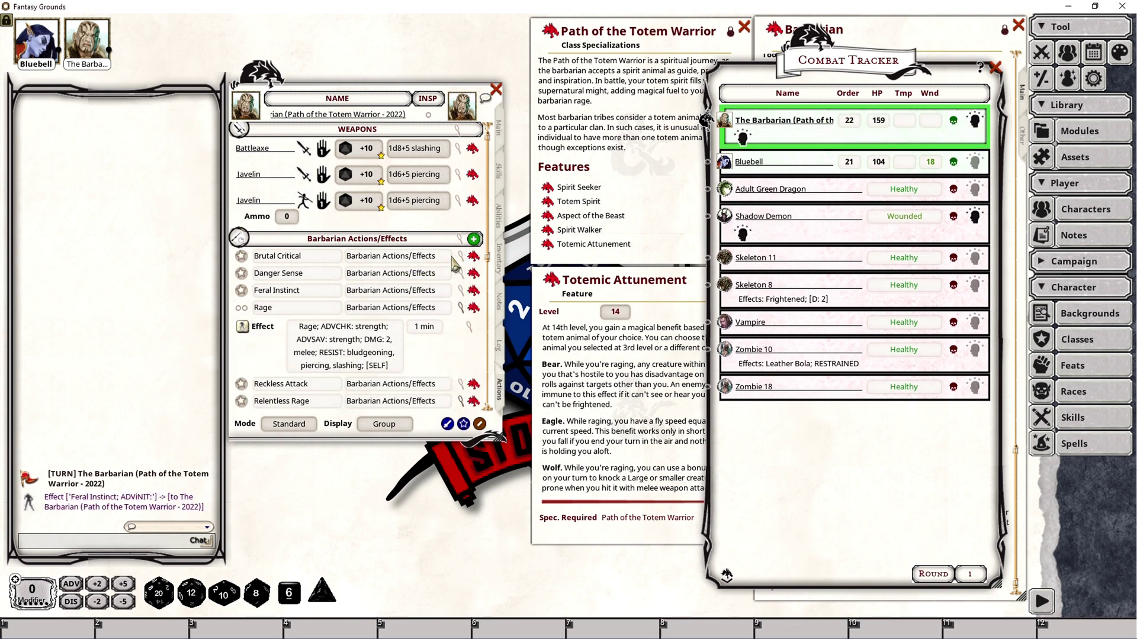
pyautogui.click(242, 326)
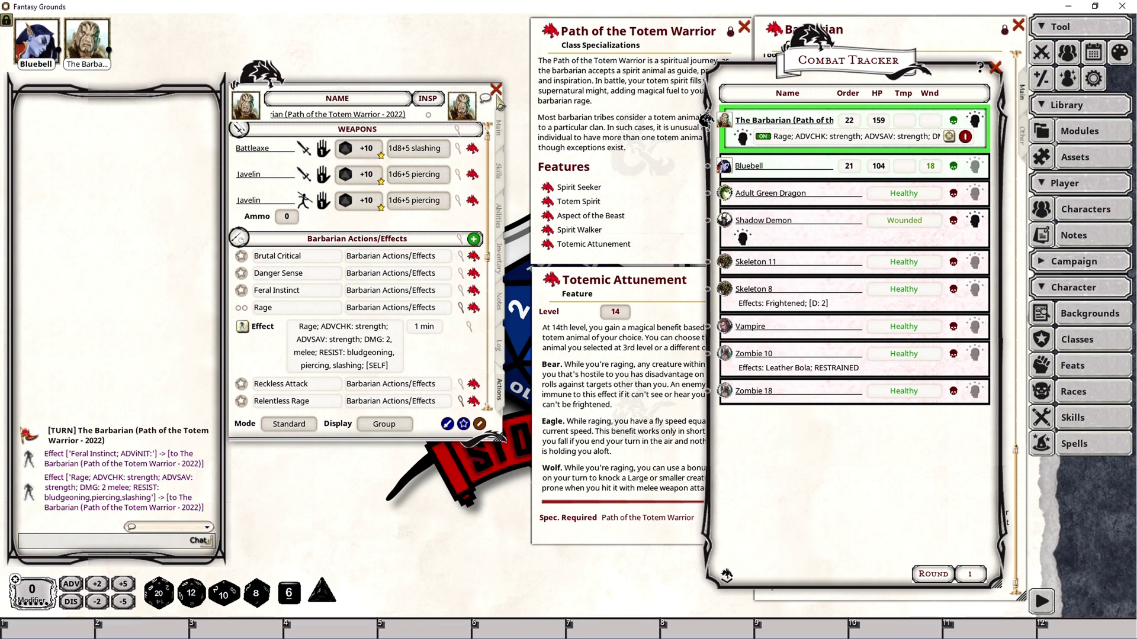
pyautogui.click(238, 238)
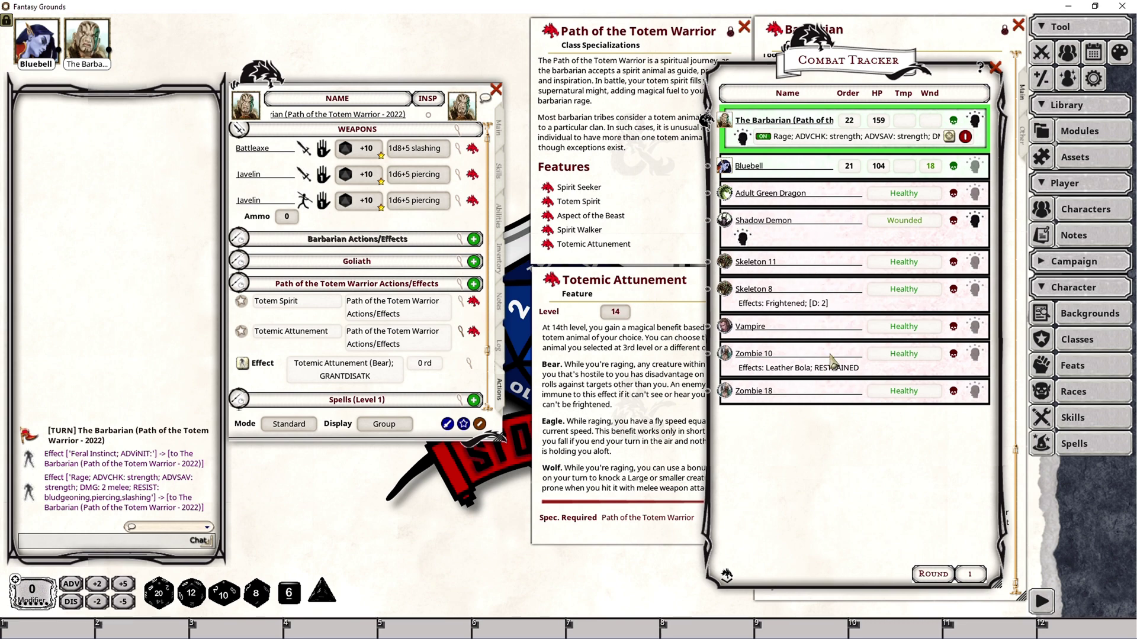
# - Apply the Totemic Attunement (Bear) effect to Bluebell and set its targets to Skeleton 8, Zombie 10 and Shadow Demon
pyautogui.moveTo(243, 363); pyautogui.dragTo(793, 178)
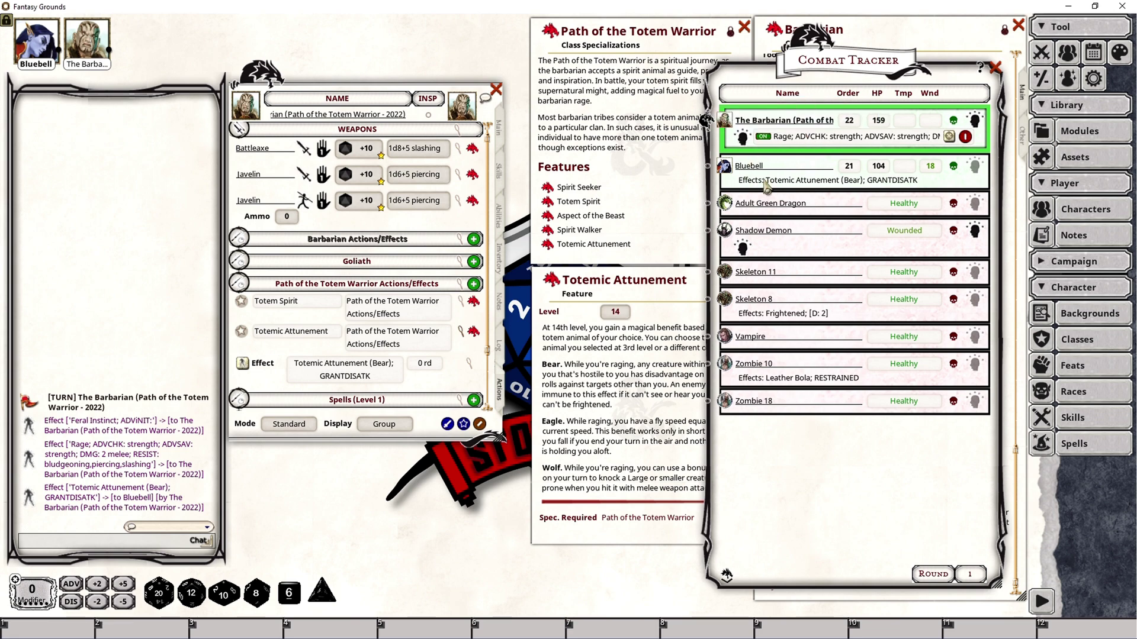
pyautogui.click(974, 166)
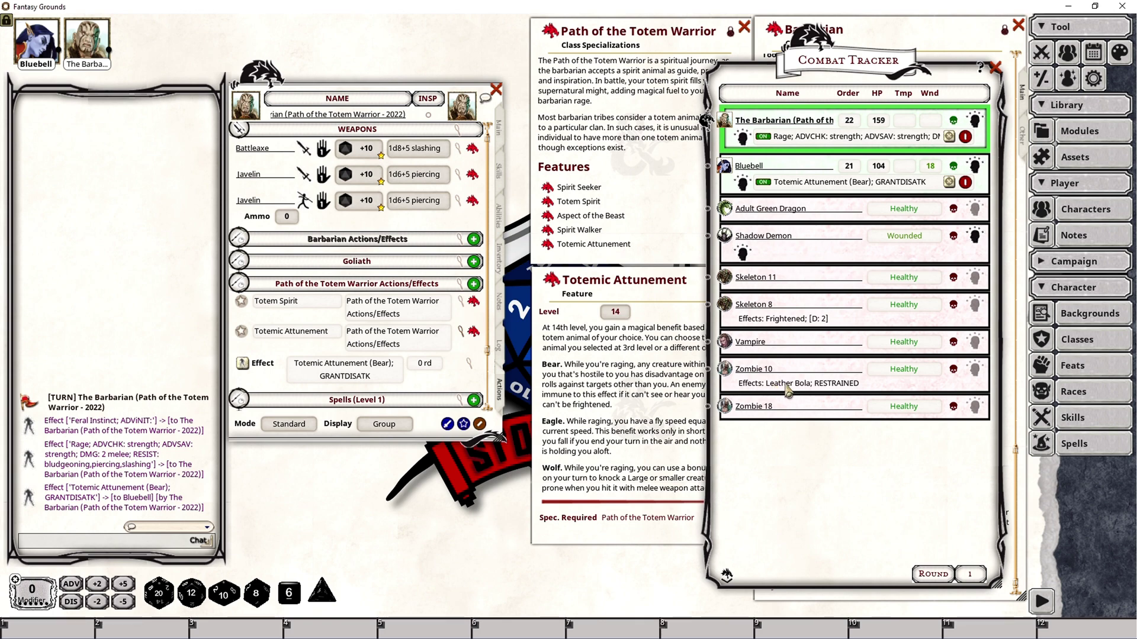
pyautogui.moveTo(950, 186); pyautogui.dragTo(796, 238)
pyautogui.moveTo(795, 334); pyautogui.dragTo(793, 330)
pyautogui.moveTo(950, 187); pyautogui.dragTo(764, 385)
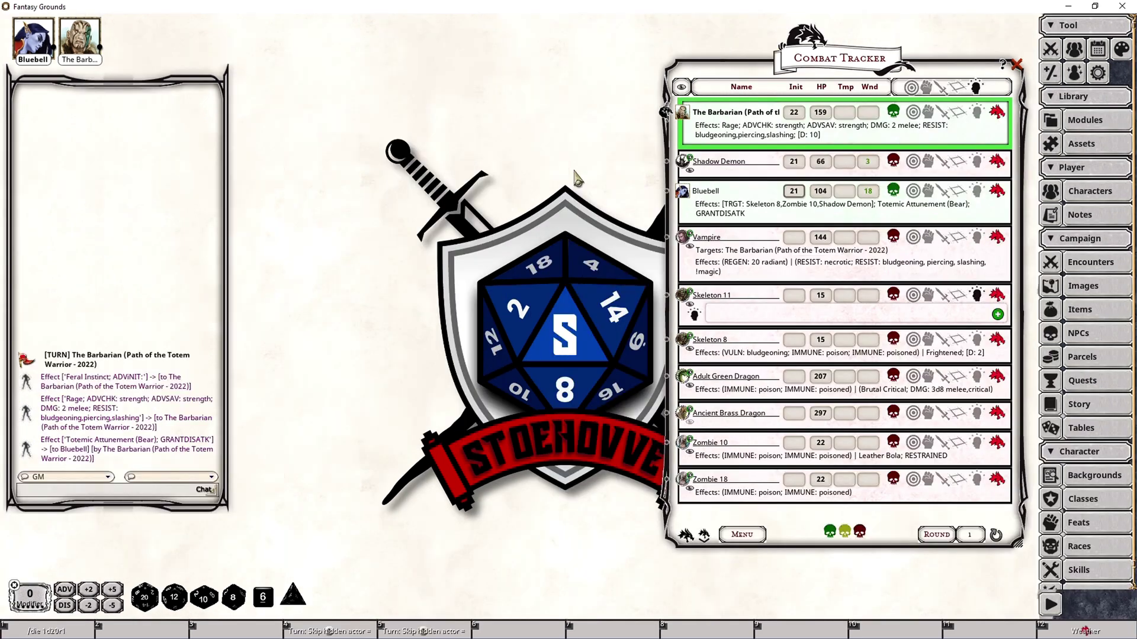
# - Give the Shadow Demon the turn, target Bluebell, and roll its Claws attack against Bluebell and against the barbarian
pyautogui.moveTo(668, 131); pyautogui.dragTo(666, 159)
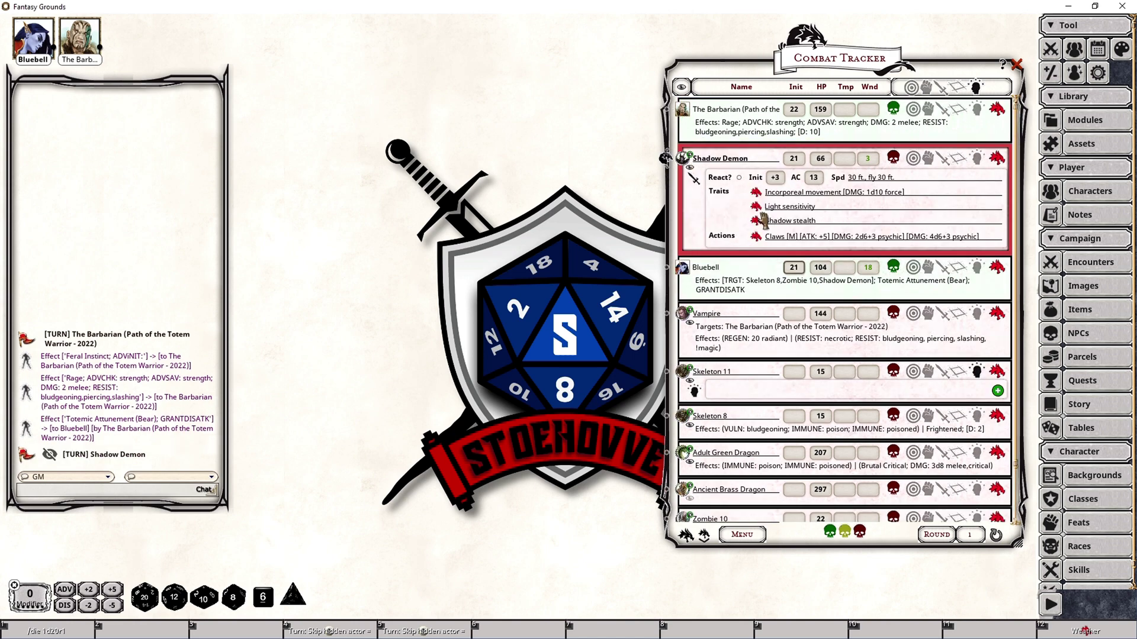
pyautogui.keyDown('ctrl'); pyautogui.click(684, 269); pyautogui.keyUp('ctrl')
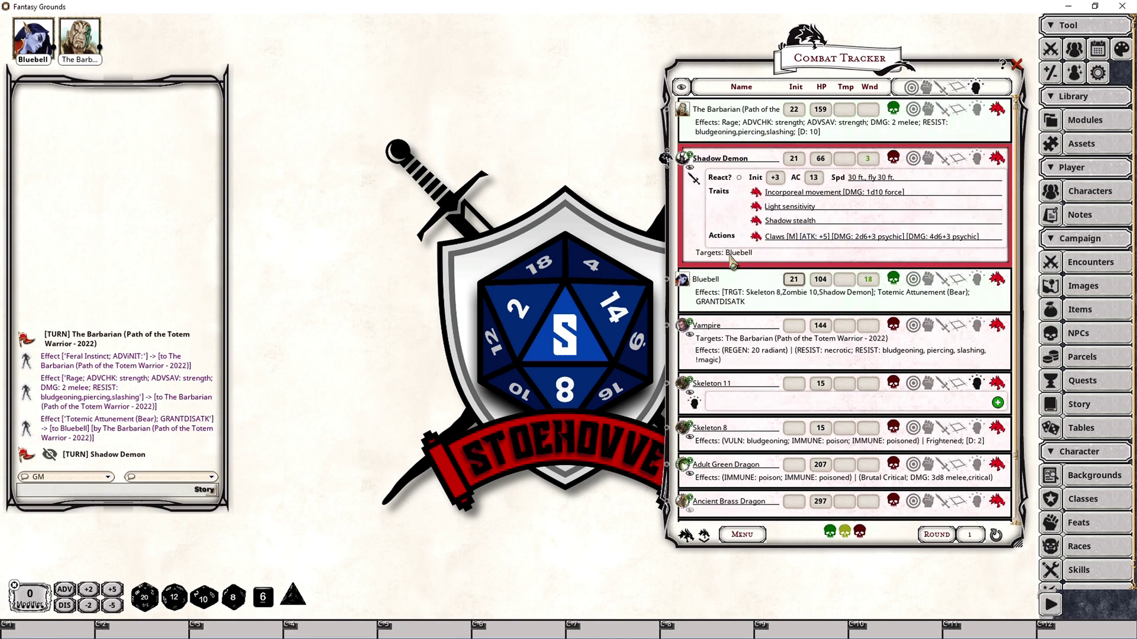
pyautogui.moveTo(840, 239); pyautogui.dragTo(721, 290)
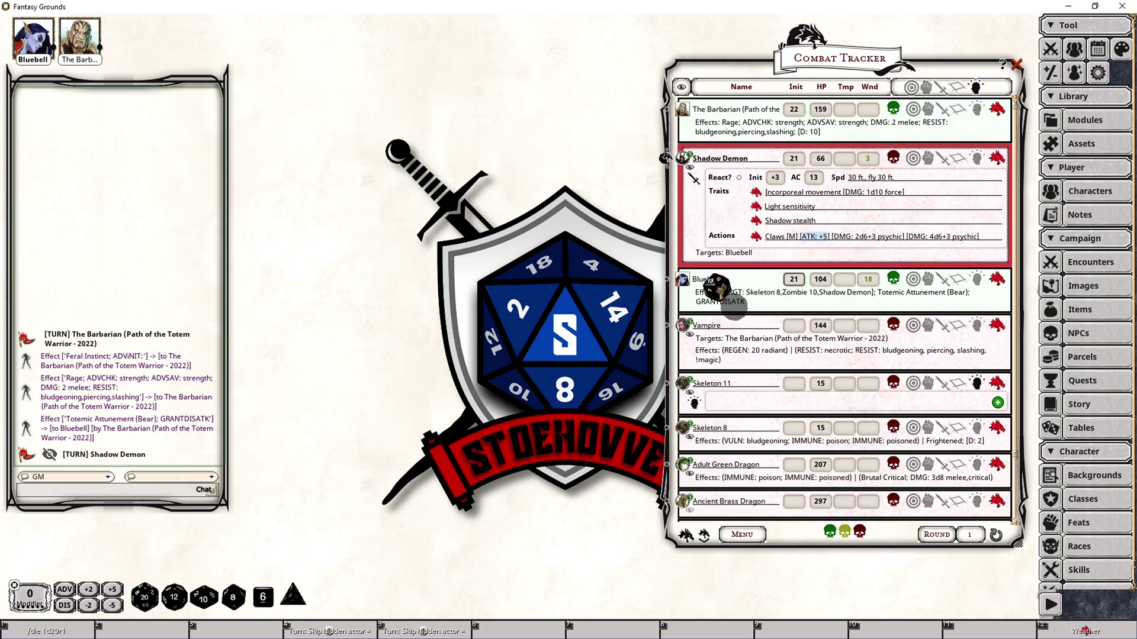
pyautogui.moveTo(720, 290)
pyautogui.mouseDown()
pyautogui.moveTo(852, 299)
pyautogui.moveTo(724, 299)
pyautogui.moveTo(735, 301)
pyautogui.mouseUp()
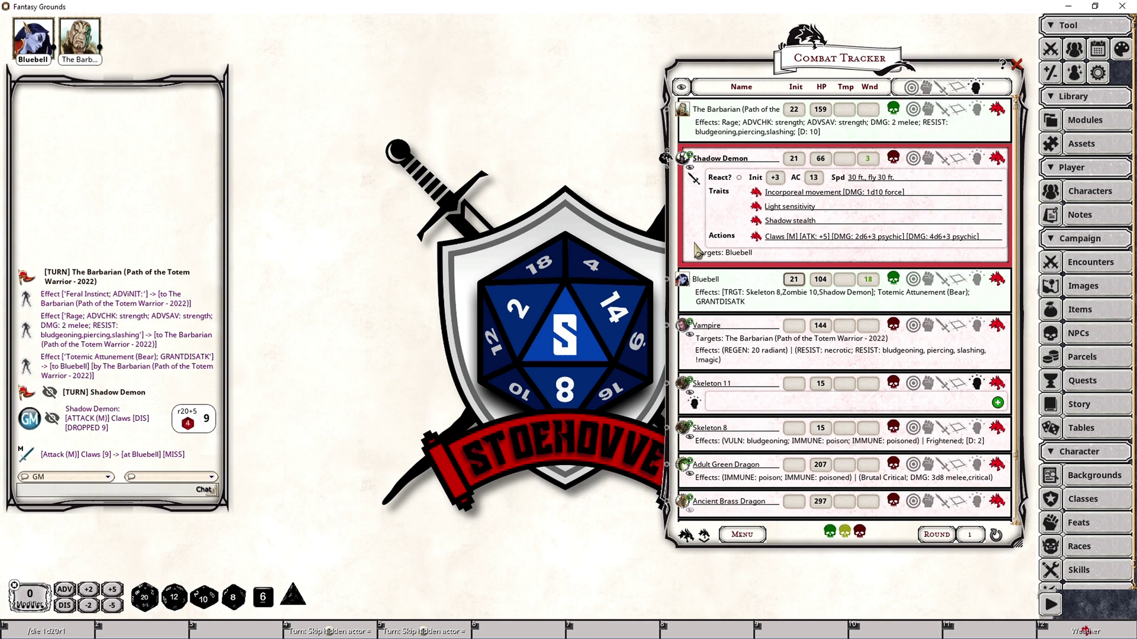
pyautogui.moveTo(821, 240); pyautogui.dragTo(744, 119)
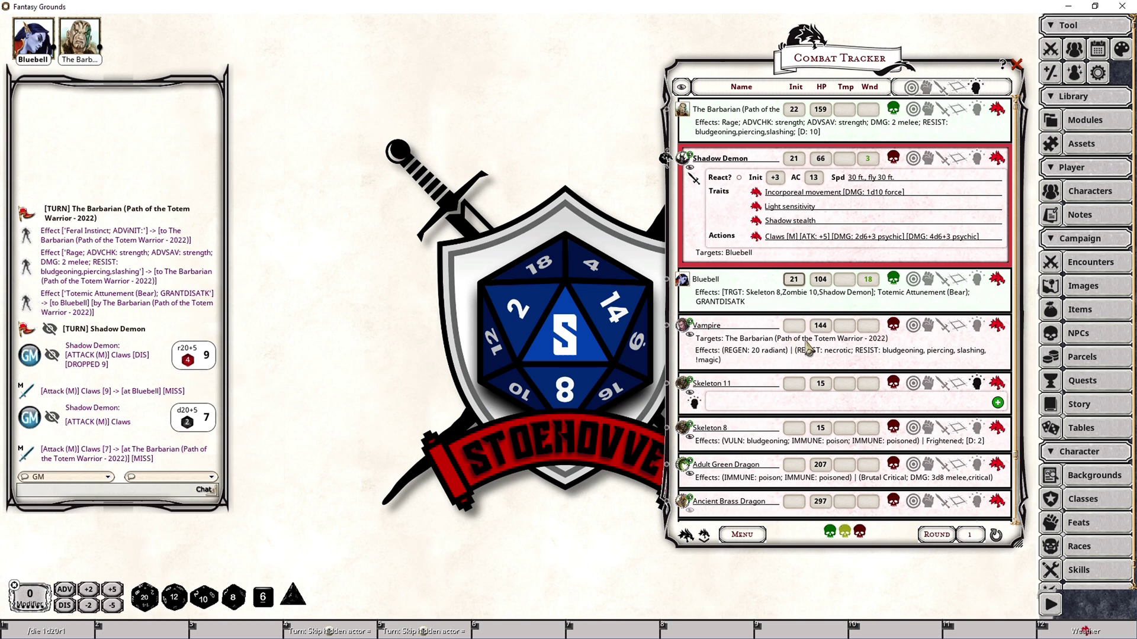
# - Give the Vampire the turn and roll its Bite and Unarmed strike attacks against Bluebell
pyautogui.click(671, 333)
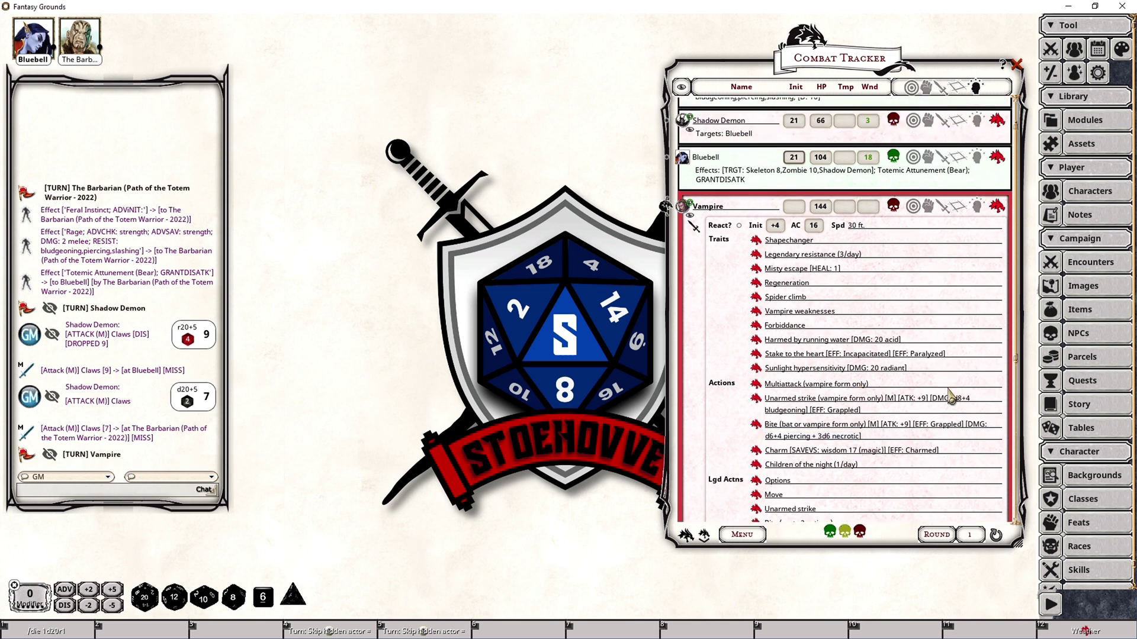
pyautogui.moveTo(886, 429); pyautogui.dragTo(100, 219)
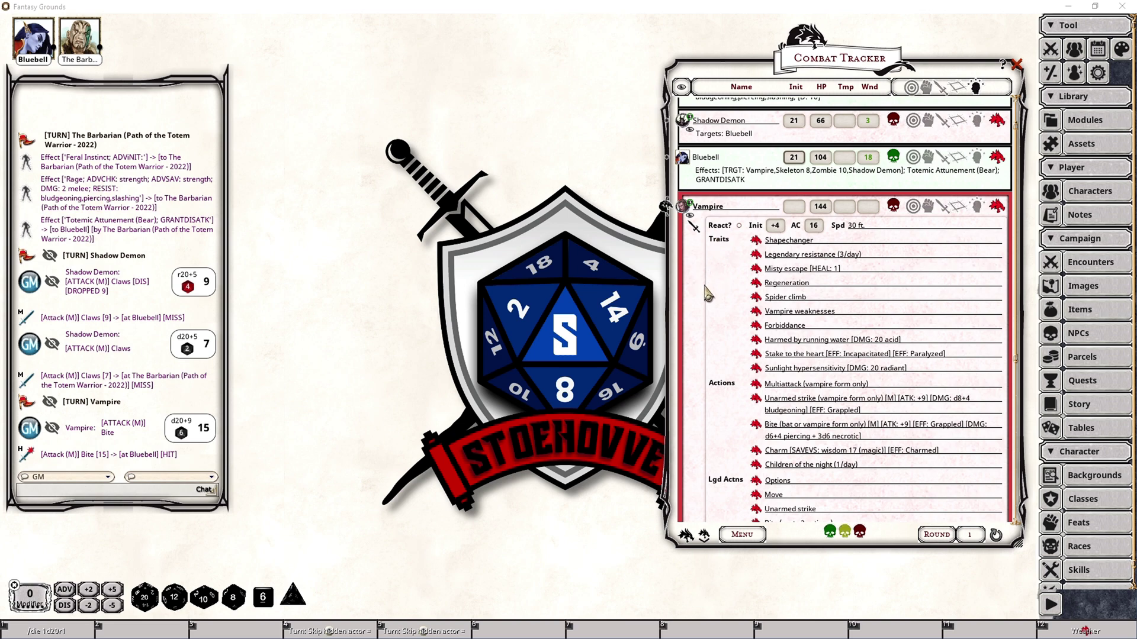
pyautogui.scroll(1, 727, 355)
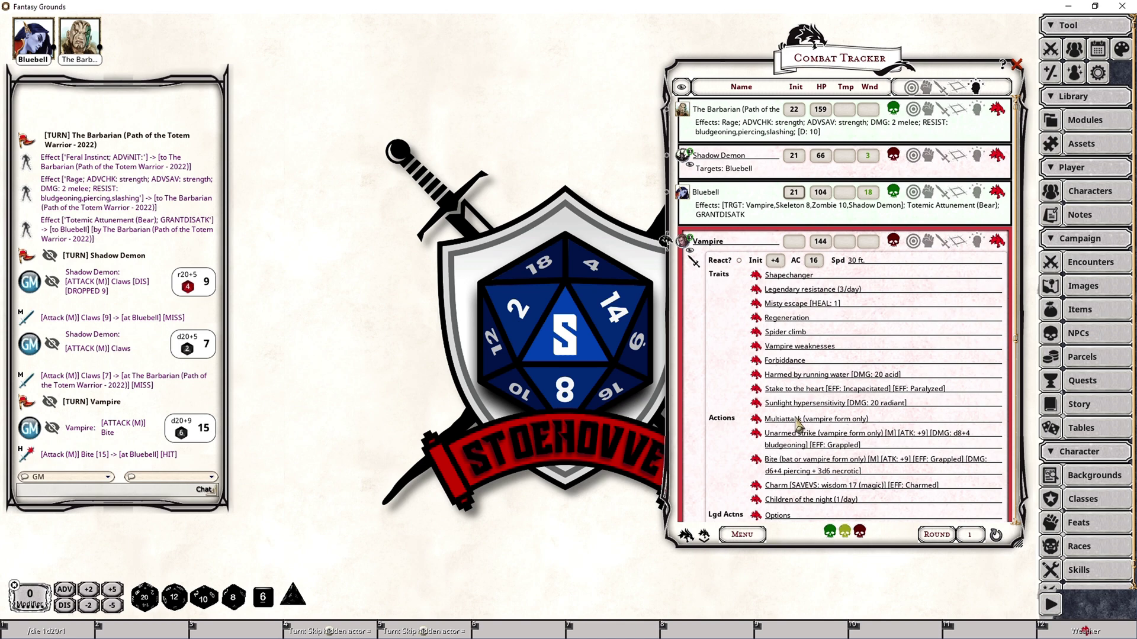
pyautogui.moveTo(910, 437); pyautogui.dragTo(710, 195)
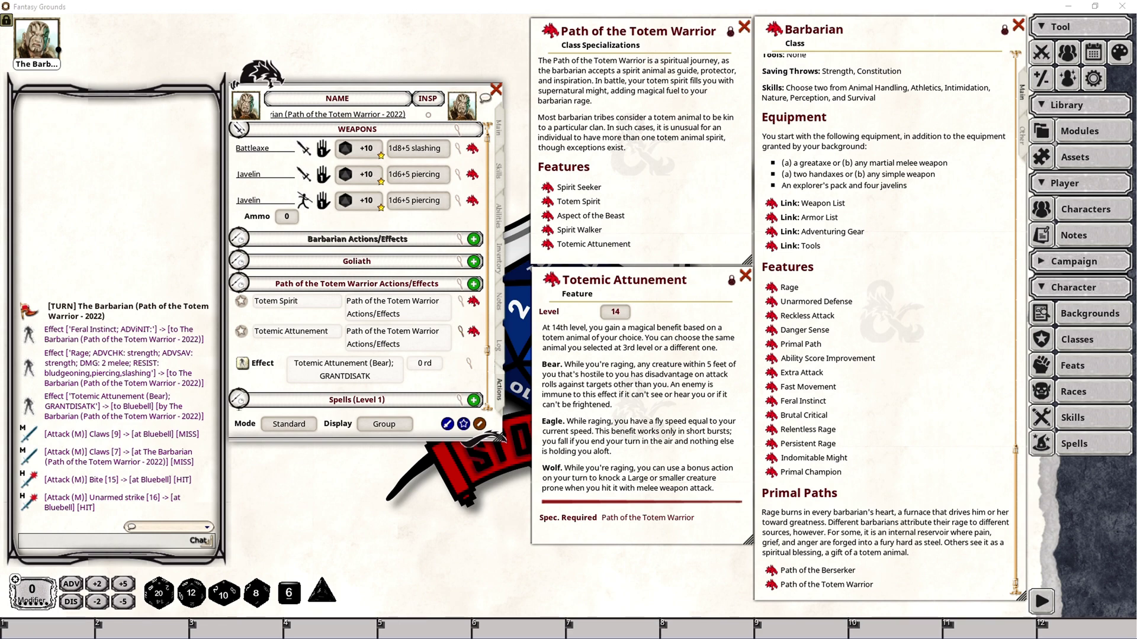
# - Add a second effect to the barbarian's Totemic Attunement with the description "Totemic Attunement (Wolf); prone"
pyautogui.click(499, 129)
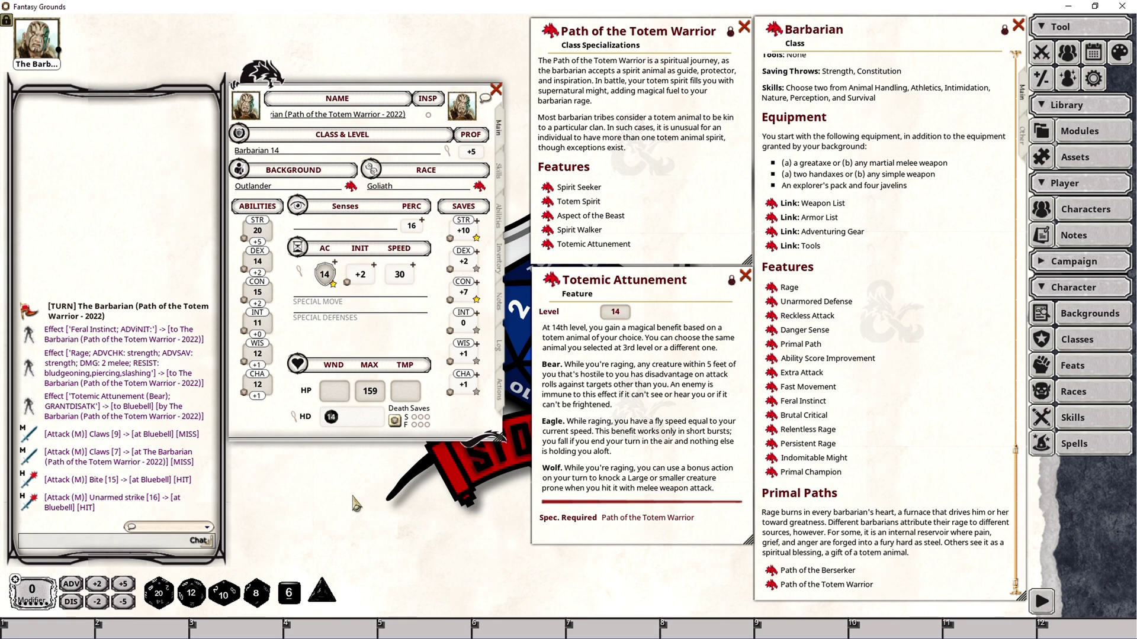
pyautogui.click(500, 390)
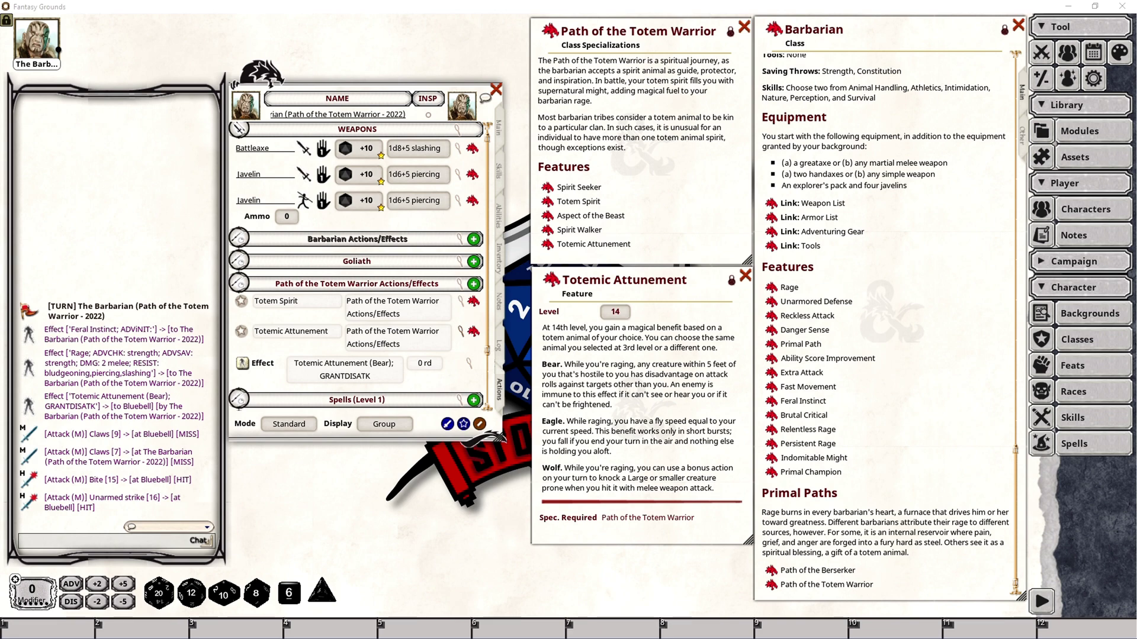
pyautogui.rightClick(398, 376)
pyautogui.click(444, 429)
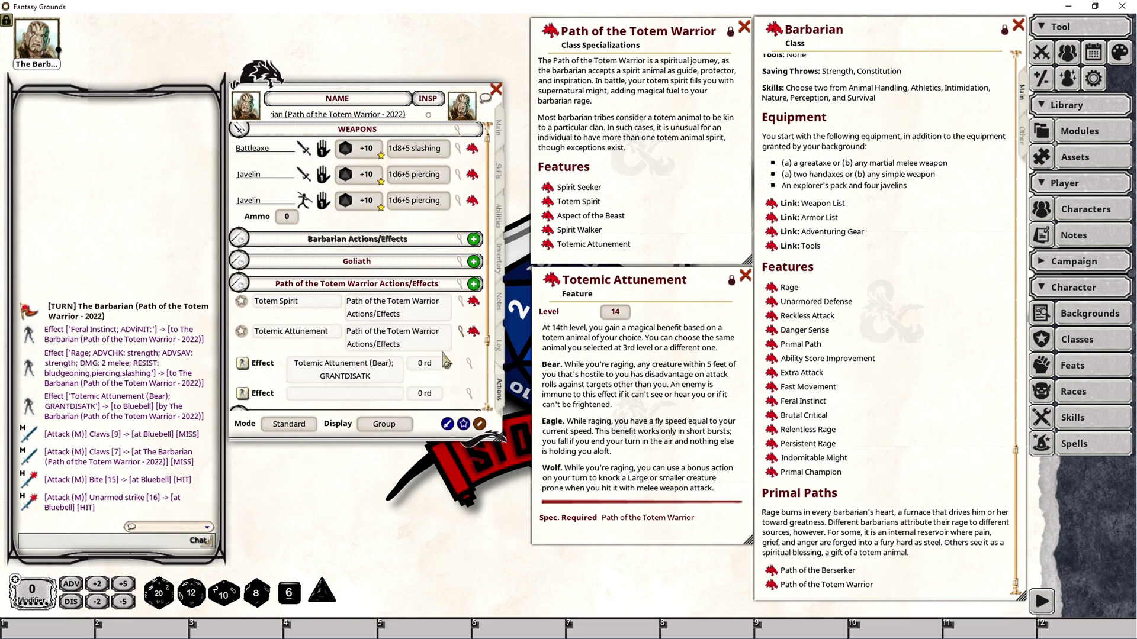
pyautogui.click(469, 394)
pyautogui.write('Totemic Attunement (Wolf): prone')
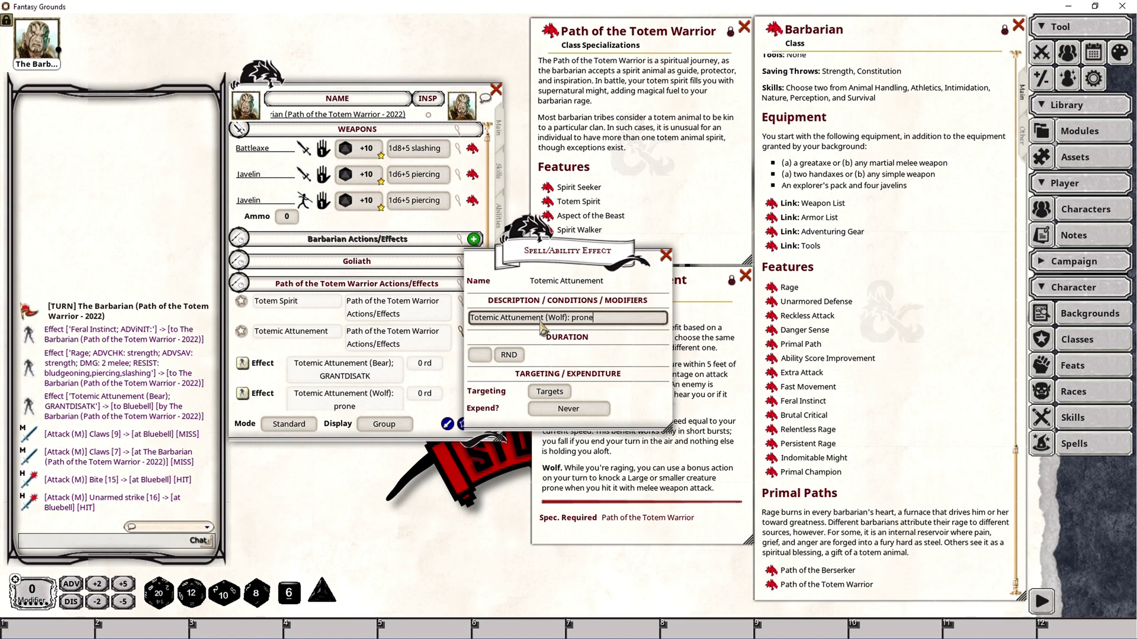
pyautogui.write(';')
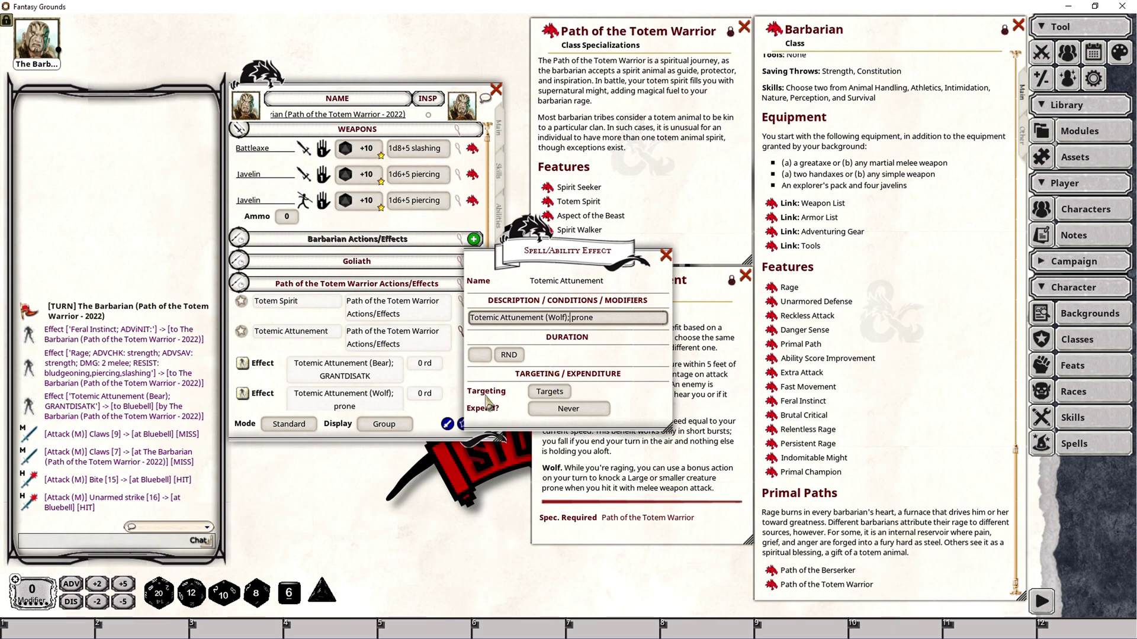
pyautogui.click(665, 256)
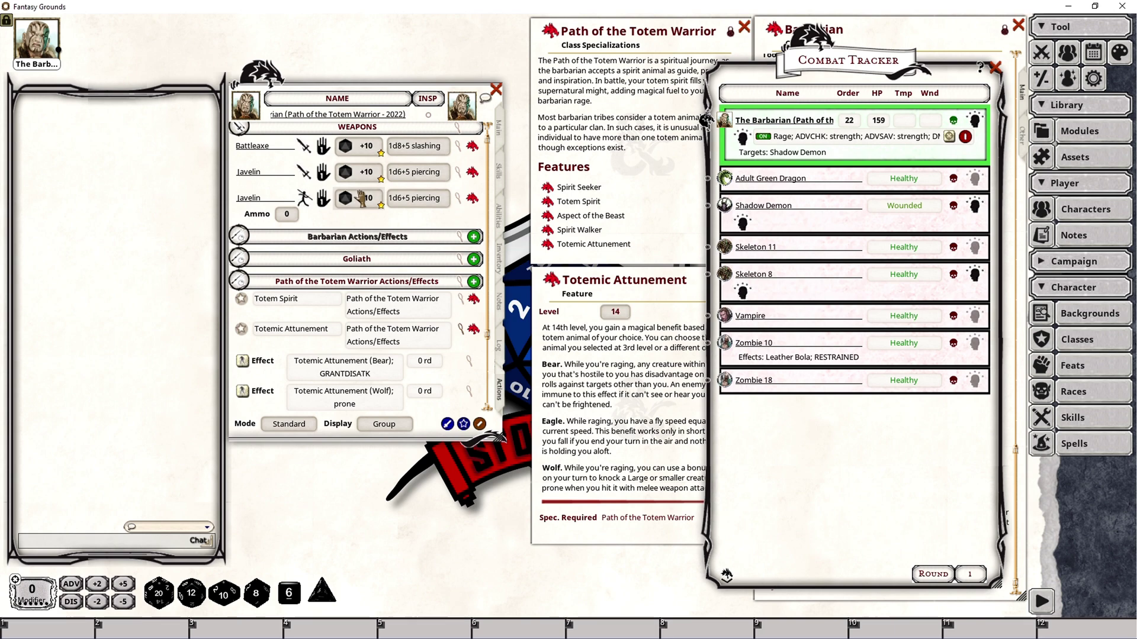
# - Roll the barbarian's Battleaxe attack against the Shadow Demon and apply the Totemic Attunement (Wolf) effect to it
pyautogui.moveTo(446, 148); pyautogui.dragTo(775, 221)
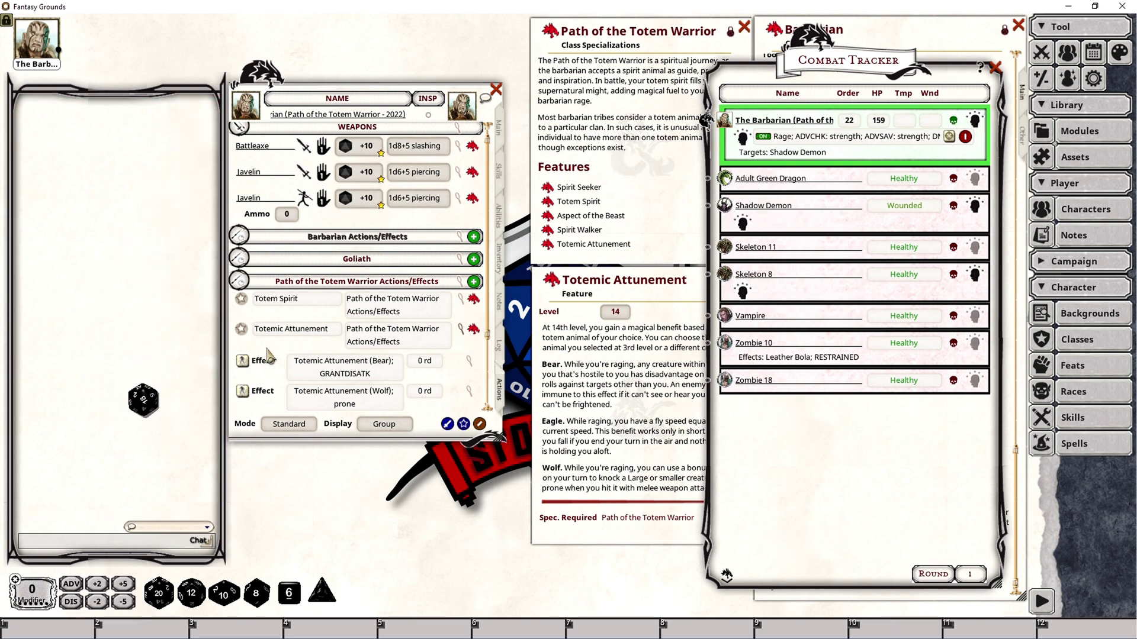
pyautogui.click(243, 394)
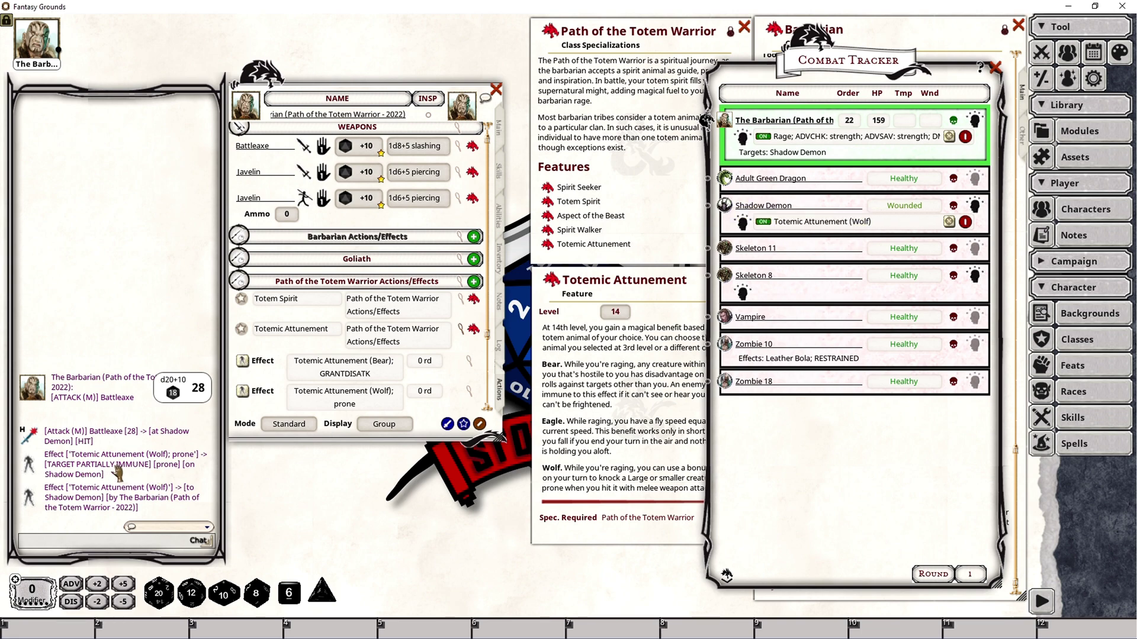
# - Replace the description of the Totemic Attunement (Wolf) effect with "Prone"
pyautogui.click(471, 393)
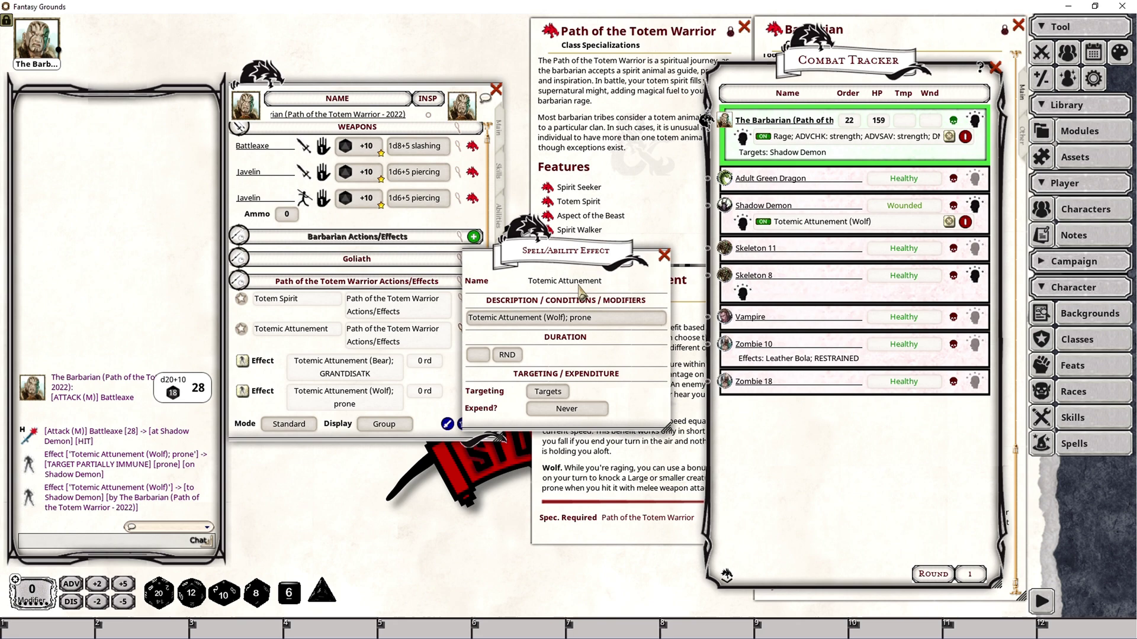
pyautogui.tripleClick(572, 319)
pyautogui.write('Prone')
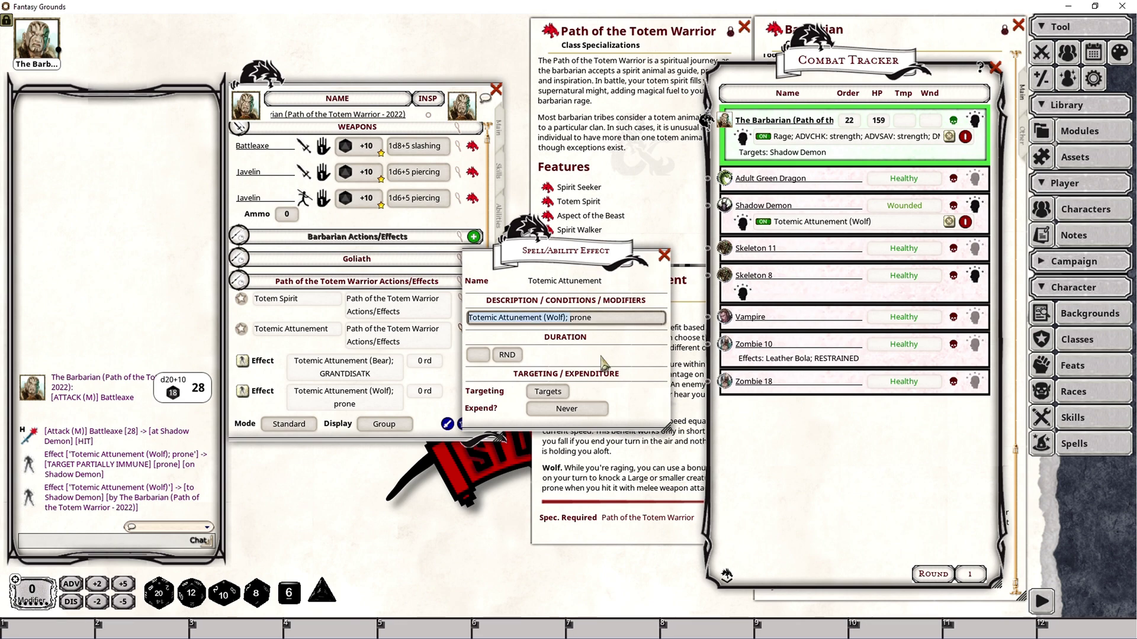
pyautogui.click(664, 255)
# - Remove the Totemic Attunement (Wolf) effect from the Shadow Demon and try to apply the Prone effect to it
pyautogui.click(965, 222)
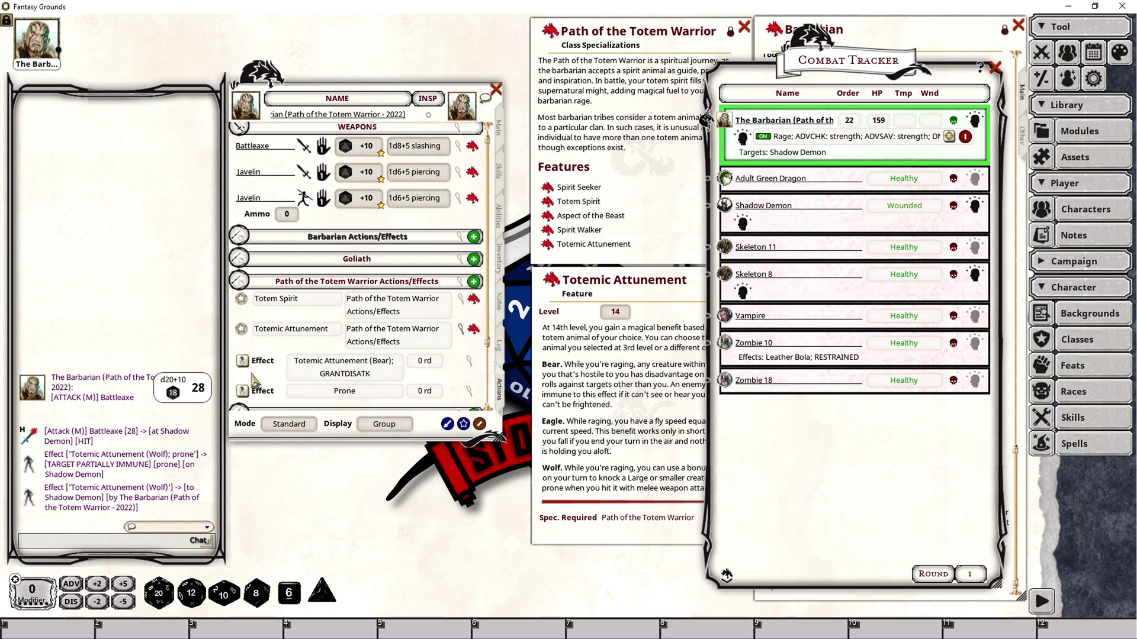
pyautogui.scroll(-1, 286, 382)
pyautogui.moveTo(249, 375); pyautogui.dragTo(791, 214)
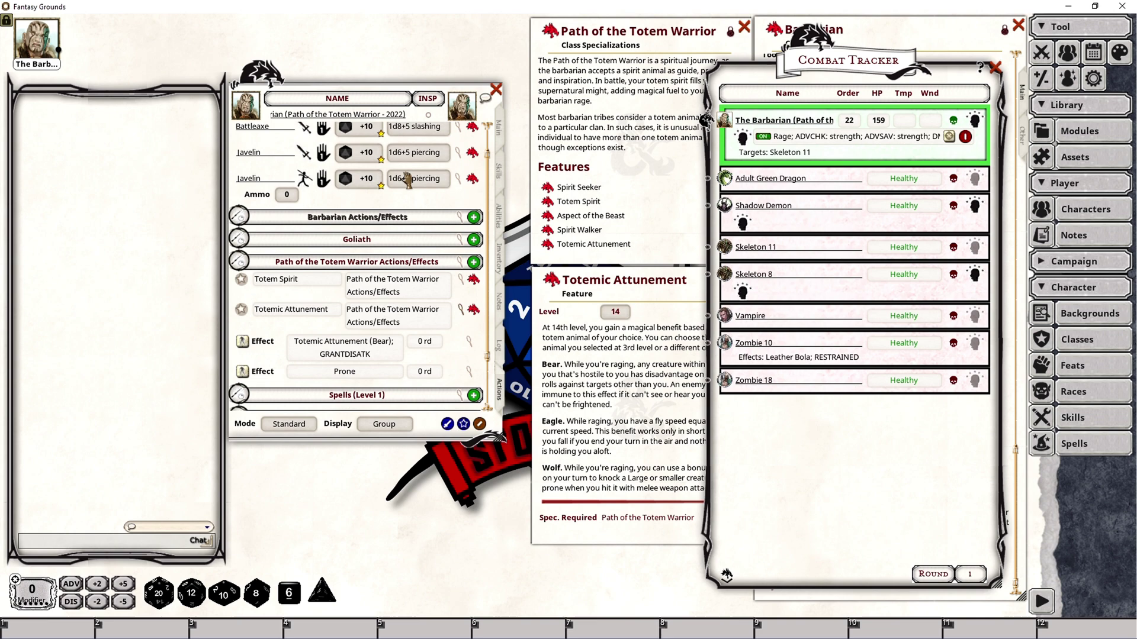
# - Roll the Battleaxe attack and damage against Skeleton 11 and apply the Prone effect to it
pyautogui.moveTo(365, 129); pyautogui.dragTo(204, 216)
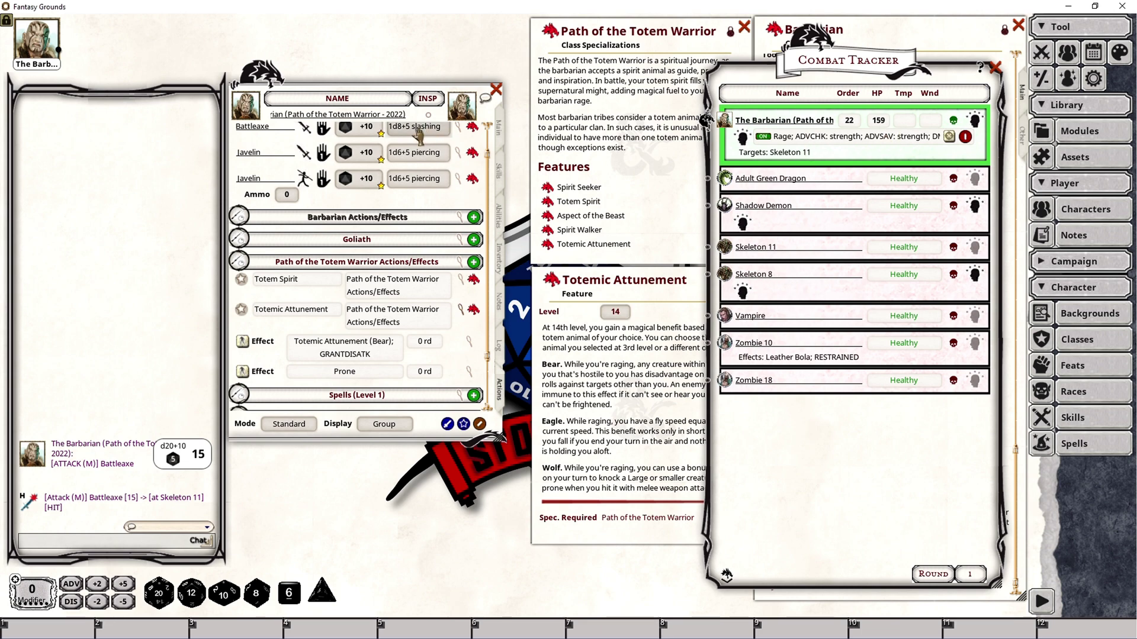
pyautogui.moveTo(418, 136); pyautogui.dragTo(66, 261)
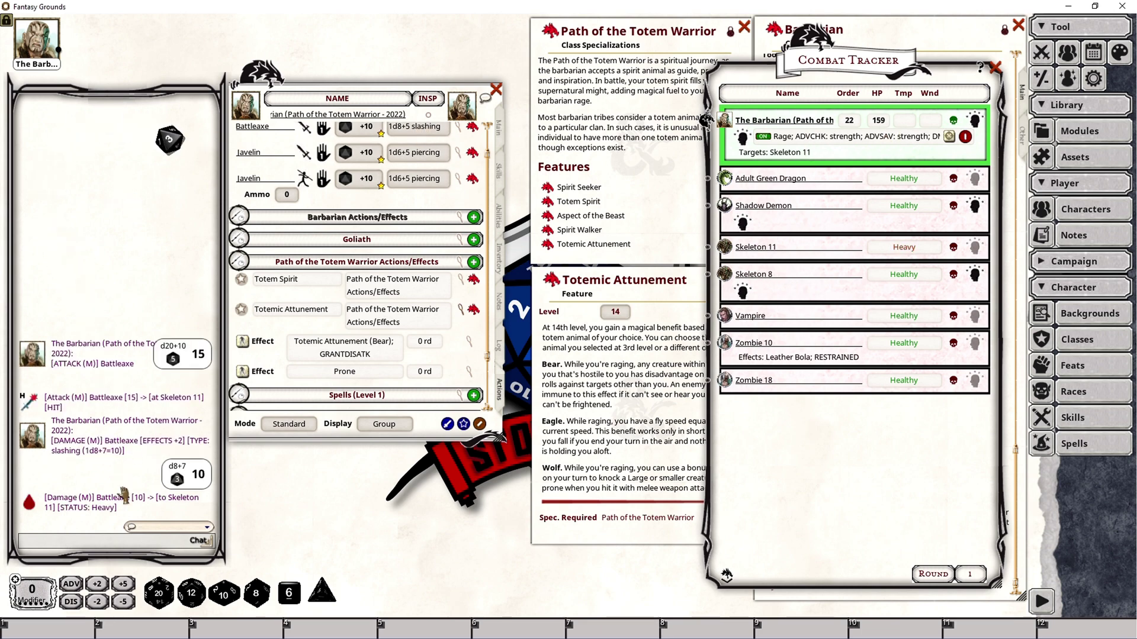
pyautogui.moveTo(243, 374); pyautogui.dragTo(752, 258)
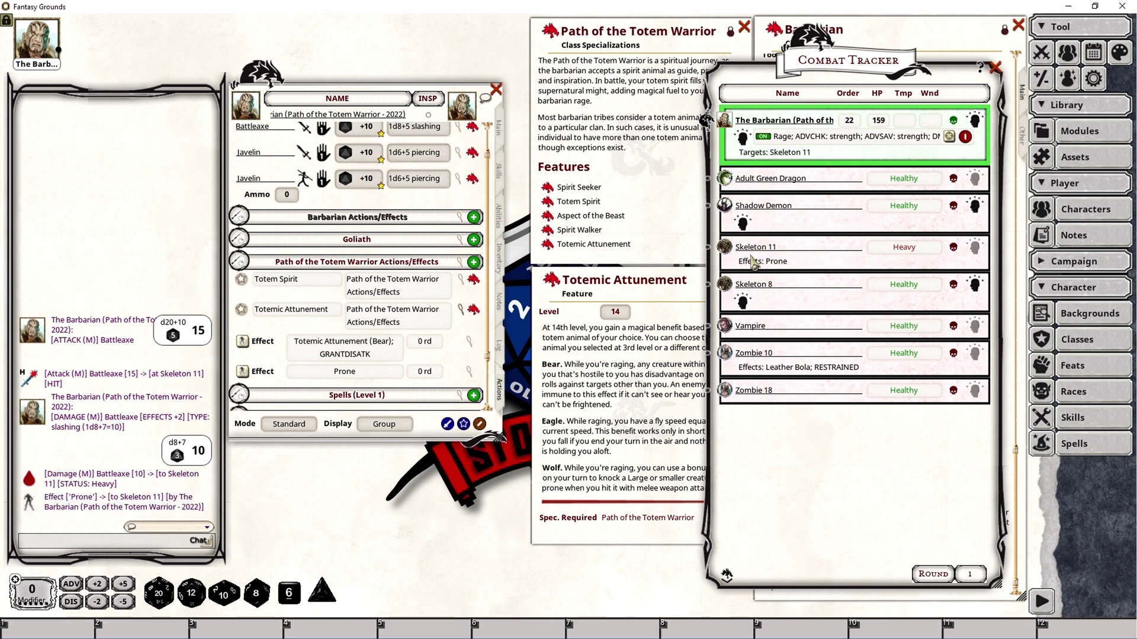
# - Roll a second Battleaxe attack and its damage against the prone Skeleton 11
pyautogui.moveTo(369, 130); pyautogui.dragTo(142, 225)
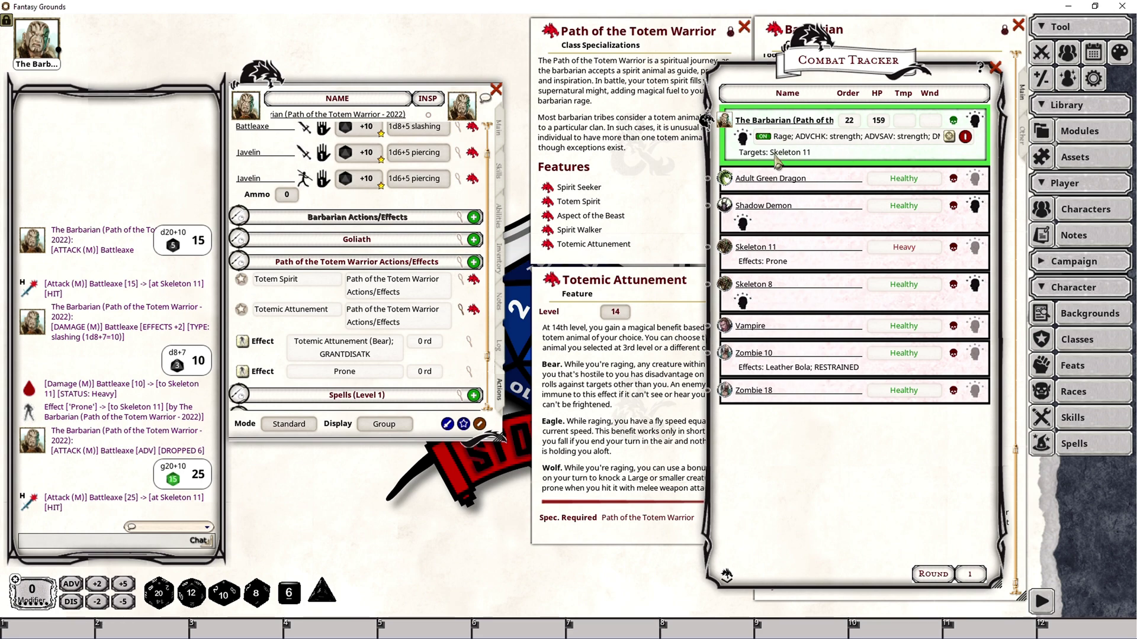
pyautogui.doubleClick(419, 132)
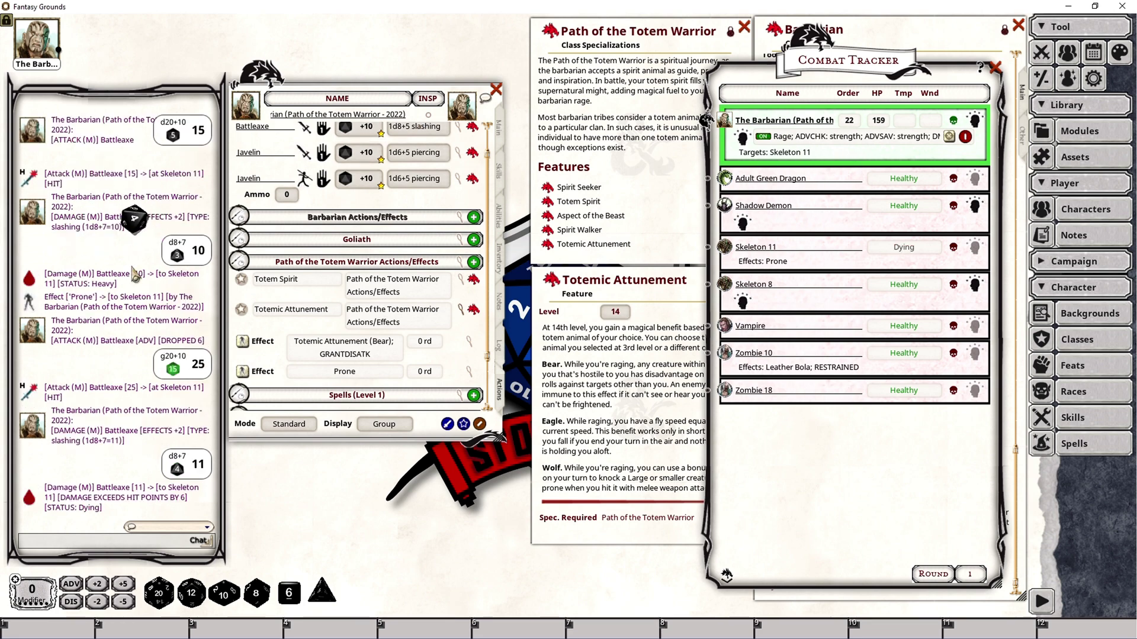